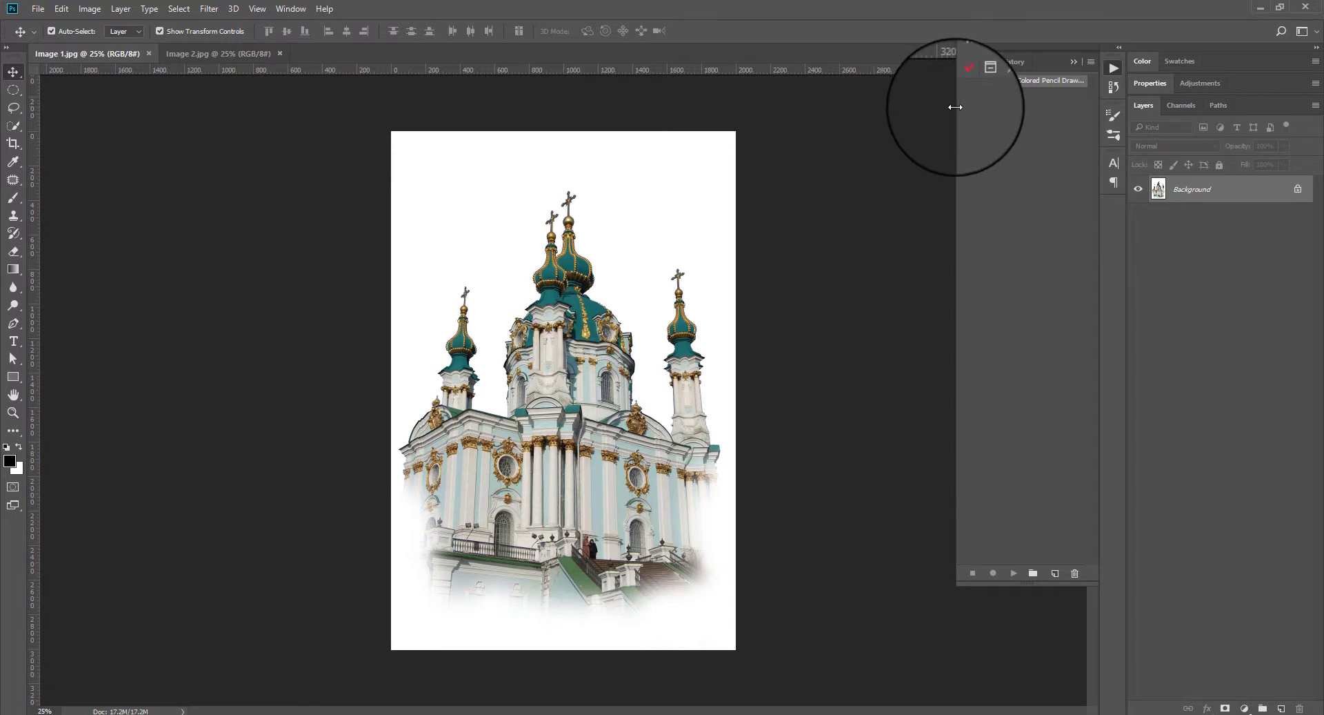
# Step: Widen the Actions panel and run the Colored Pencil Drawing [white bg] action on Image 1.jpg
pyautogui.moveTo(955, 107); pyautogui.dragTo(894, 115)
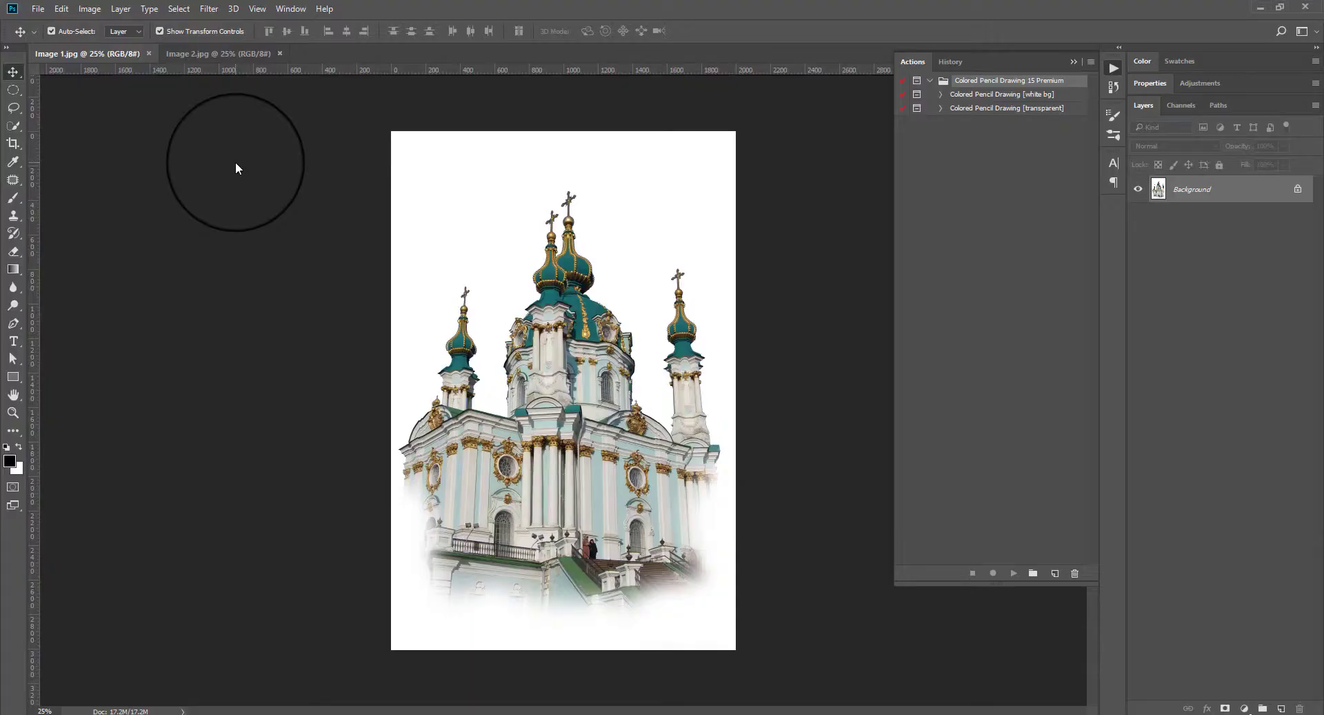
pyautogui.click(961, 96)
pyautogui.click(1014, 574)
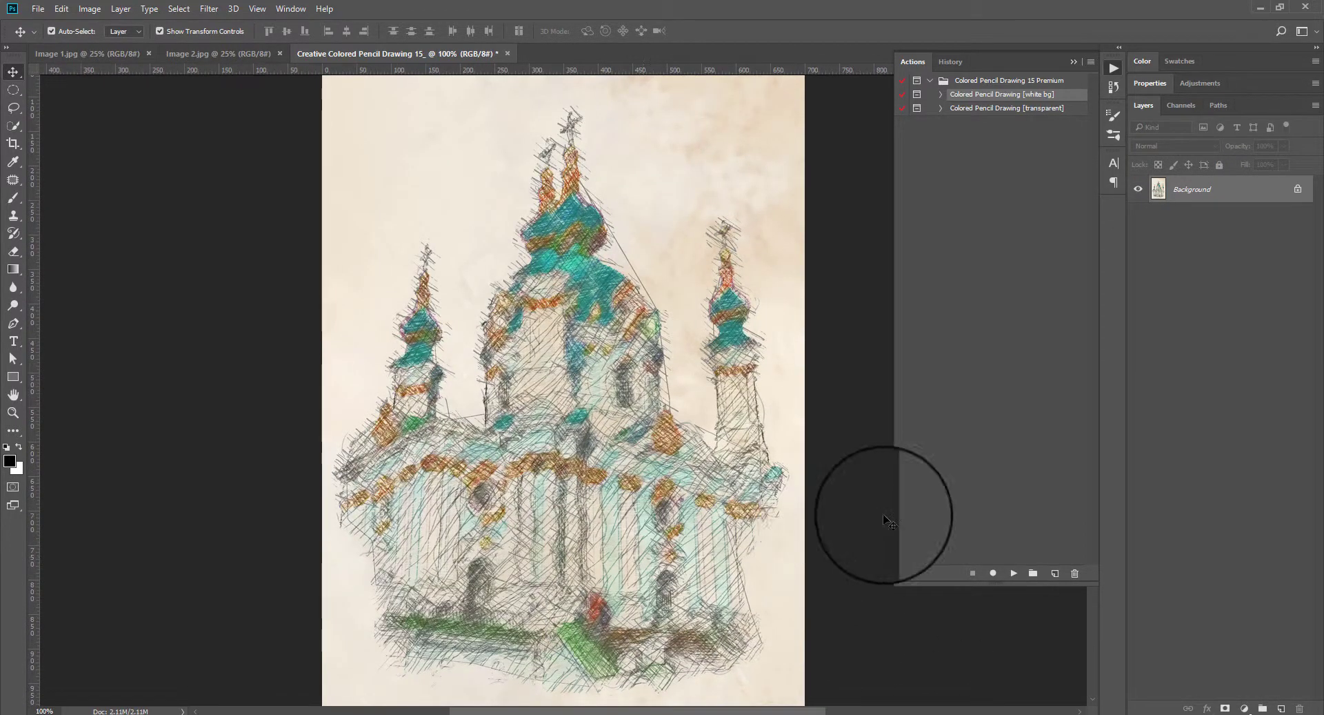
# Step: Check the pixel dimensions of the generated pencil drawing in Image Size without changing them
pyautogui.click(89, 8)
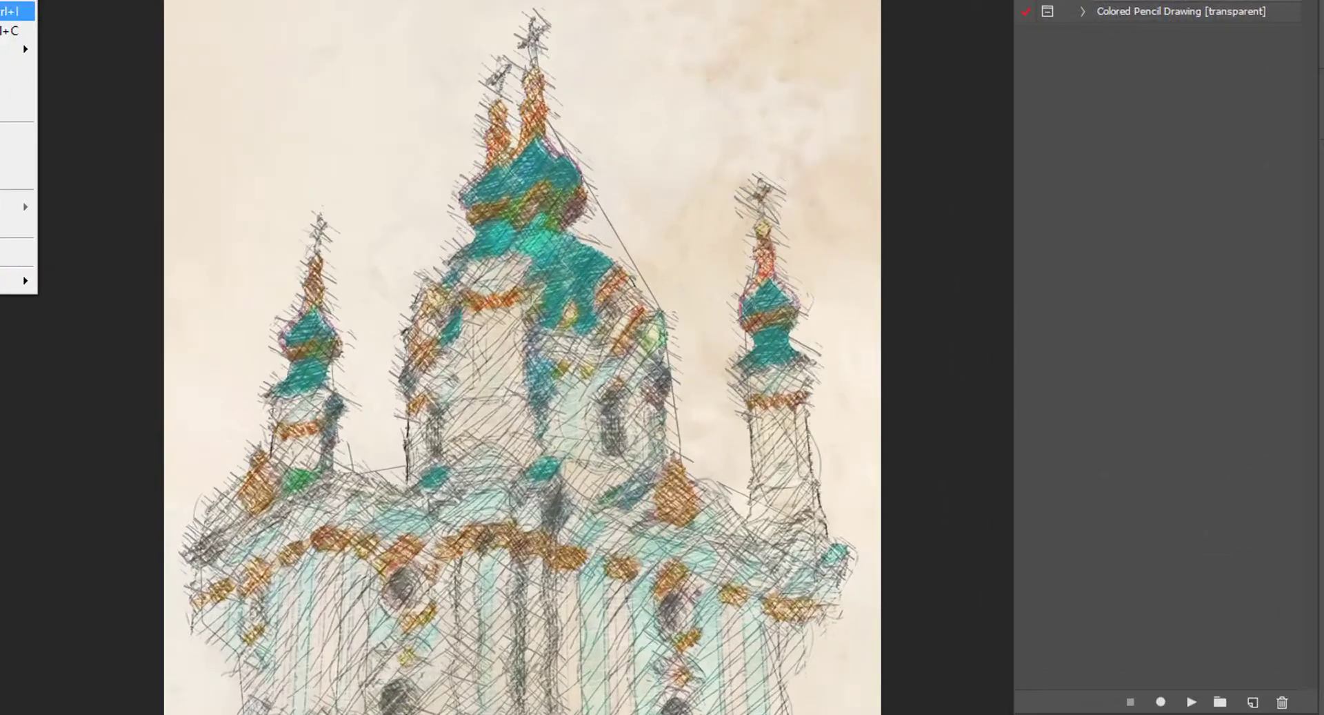
pyautogui.click(108, 107)
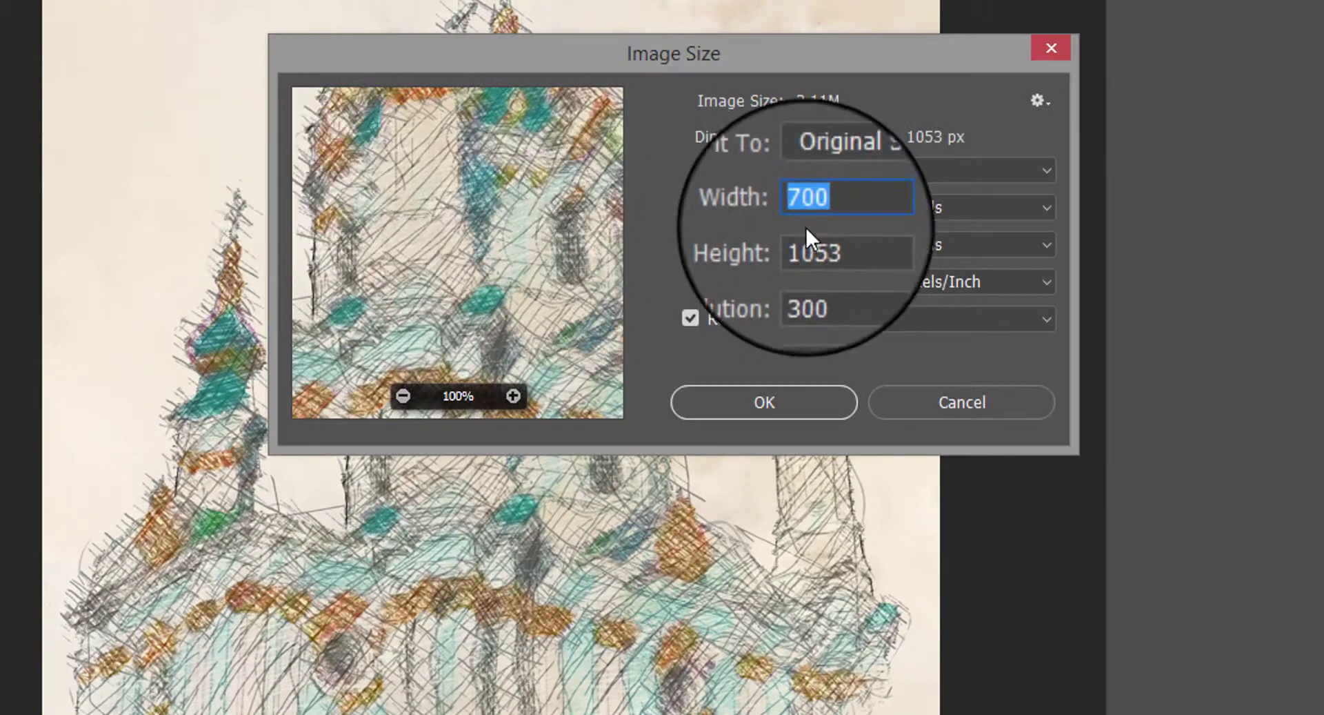
pyautogui.press('Tab')
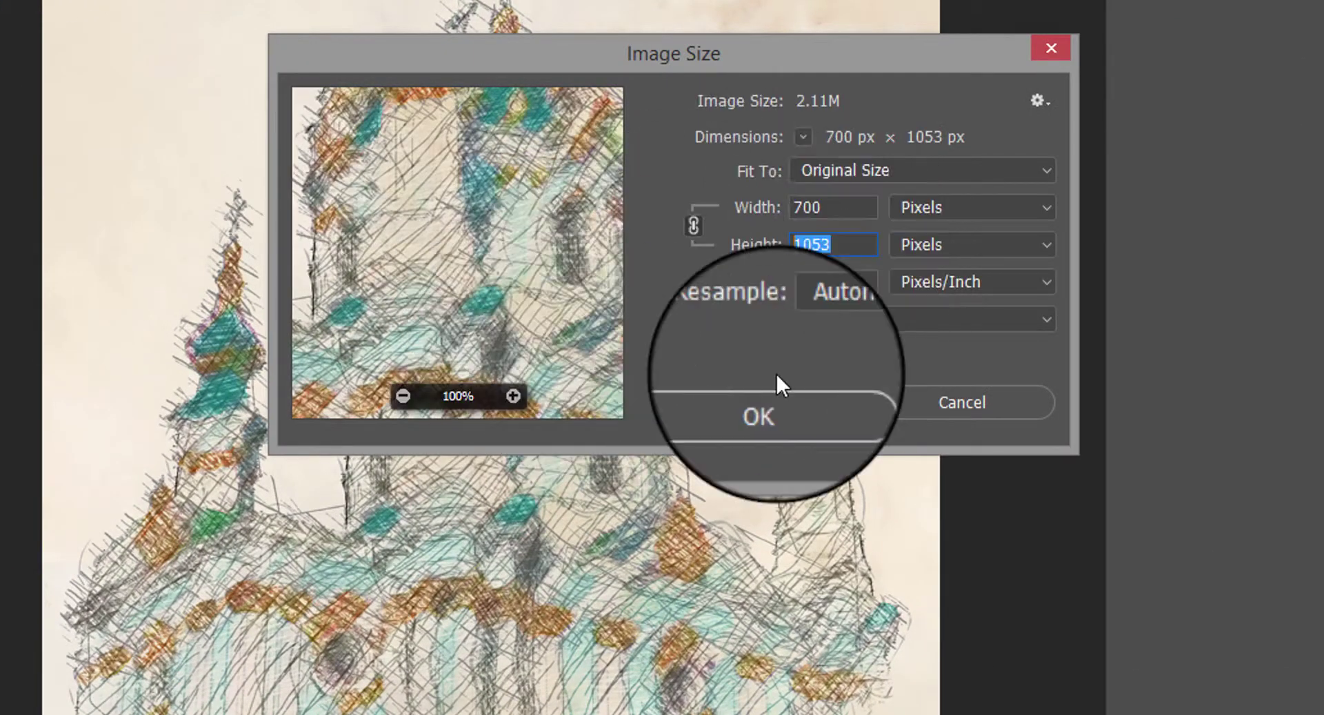
pyautogui.click(990, 413)
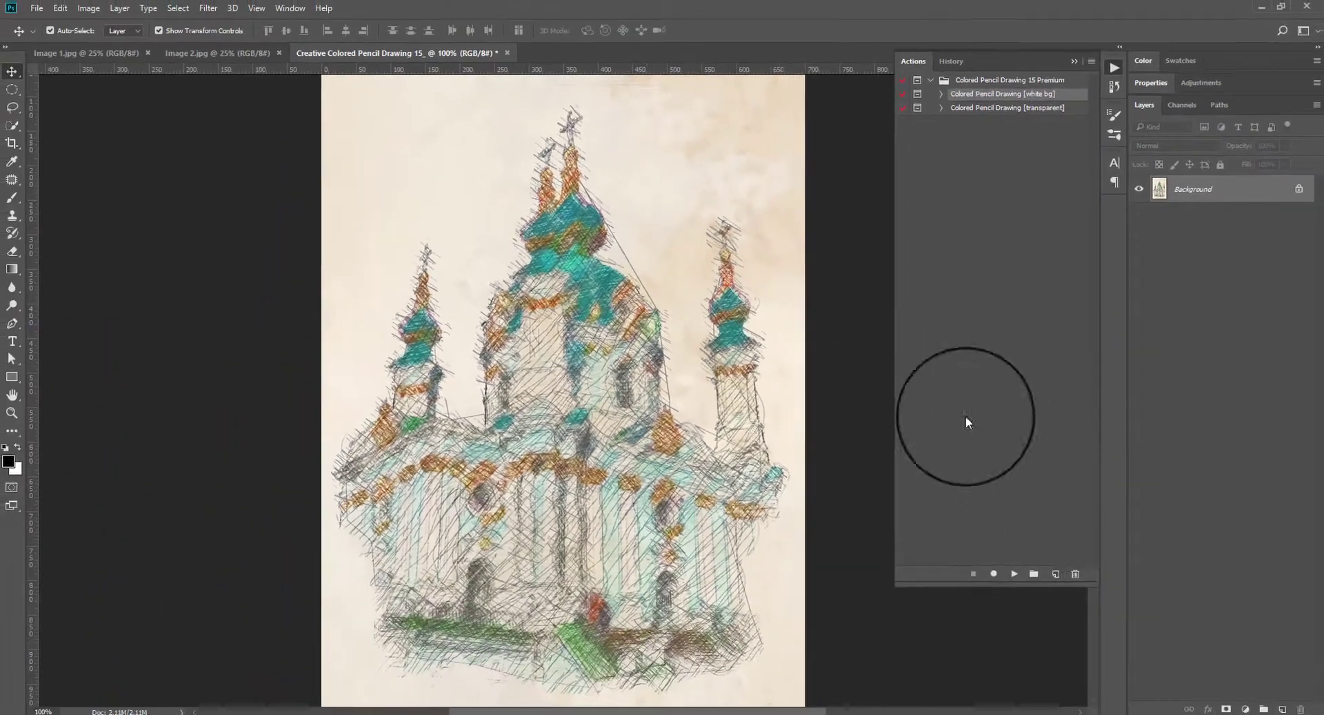
# Step: Switch to the browser and open the extended user resource page for existing members from the Extended ID Signup page
pyautogui.click(1079, 707)
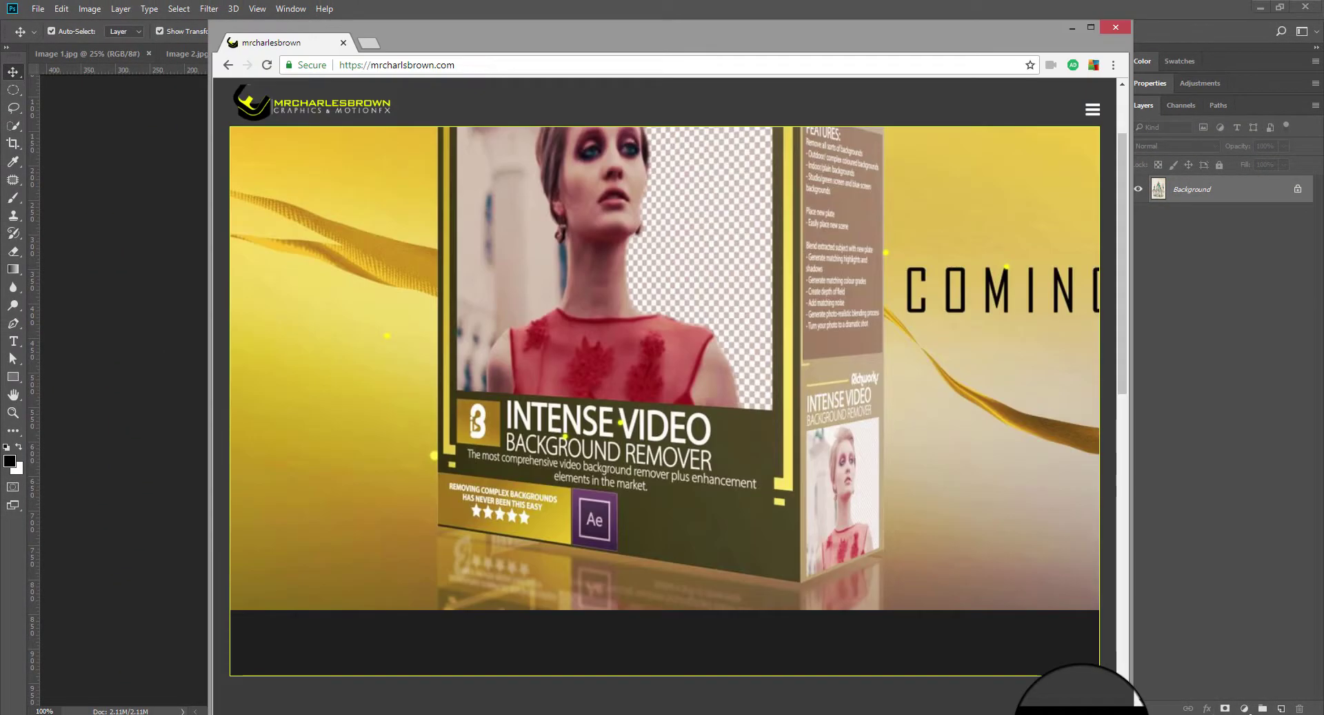
pyautogui.click(1091, 28)
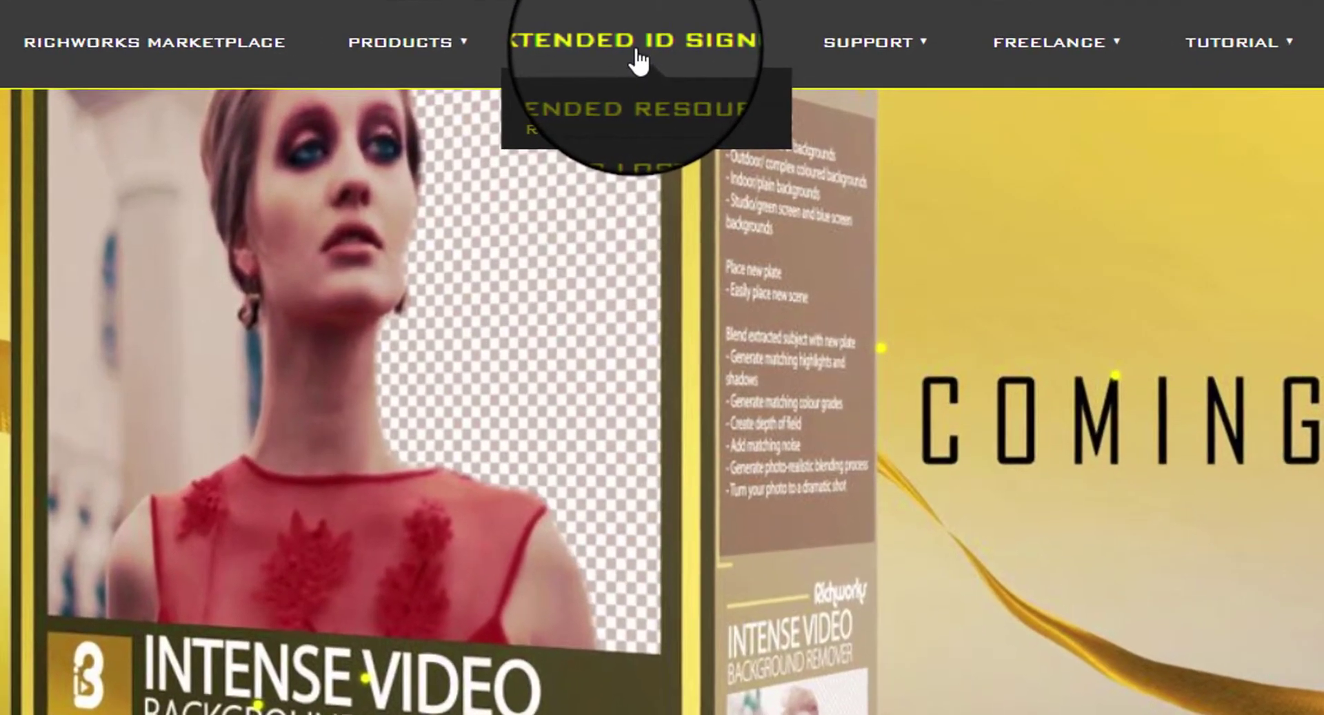
pyautogui.scroll(-6, 952, 202)
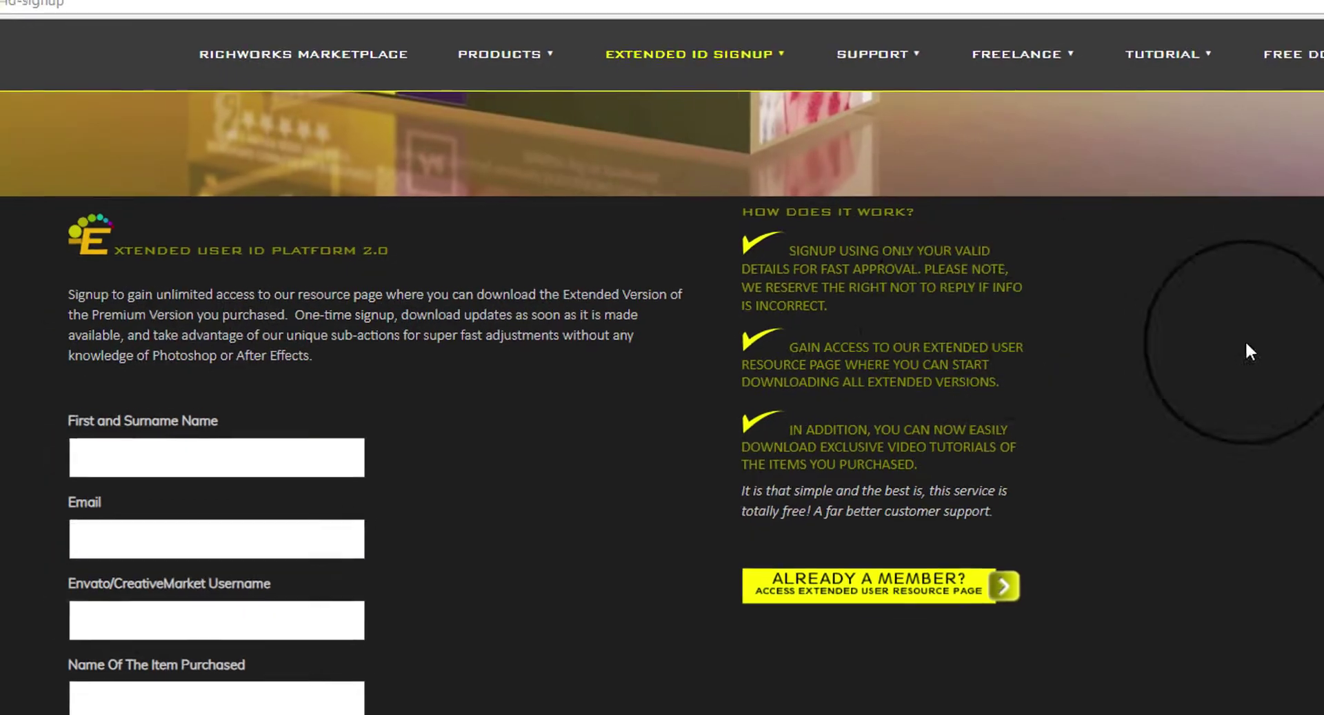
pyautogui.click(980, 587)
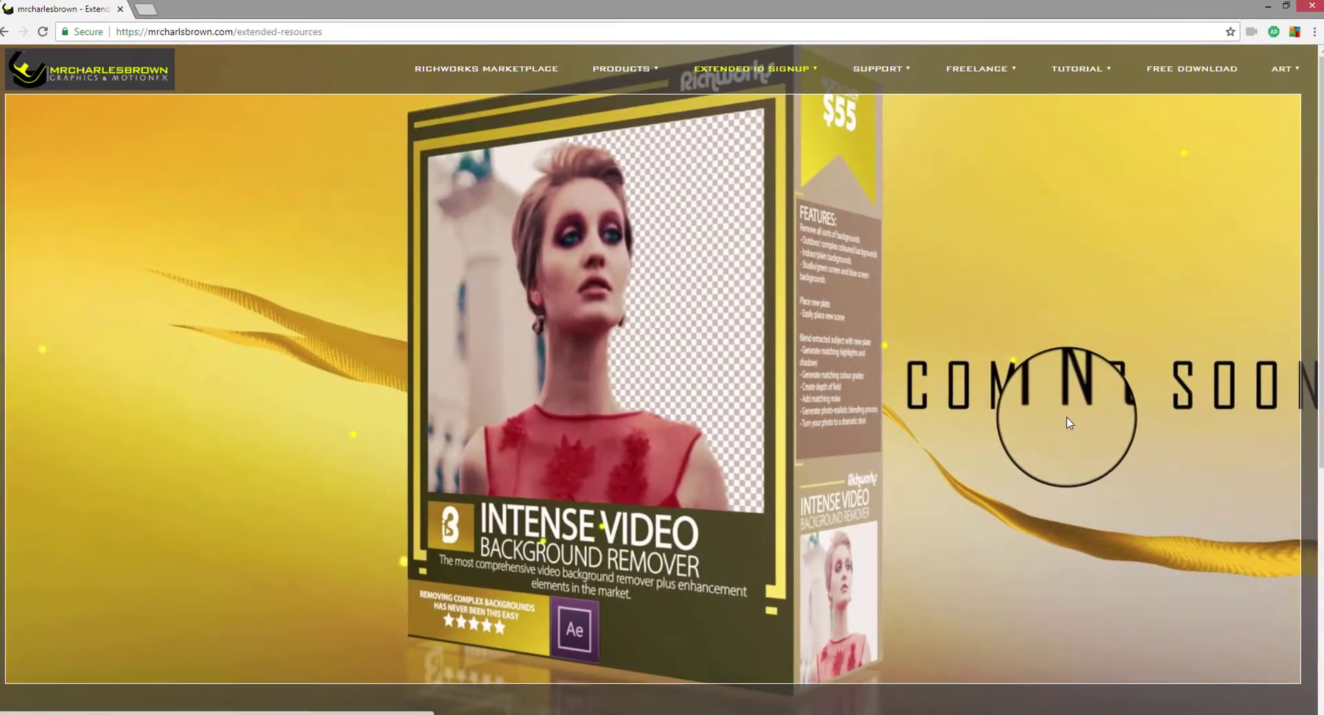
# Step: Enter the page password and log in to the extended resources page
pyautogui.scroll(-6, 1015, 415)
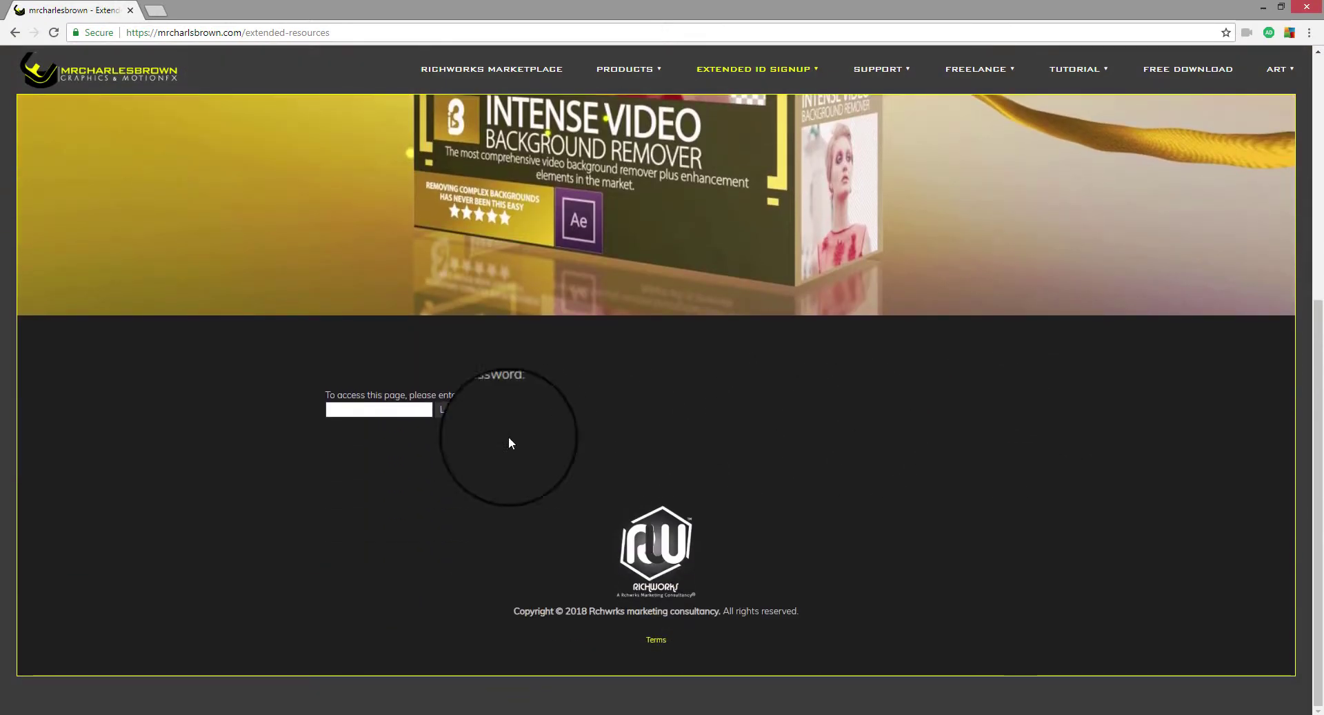
pyautogui.click(393, 409)
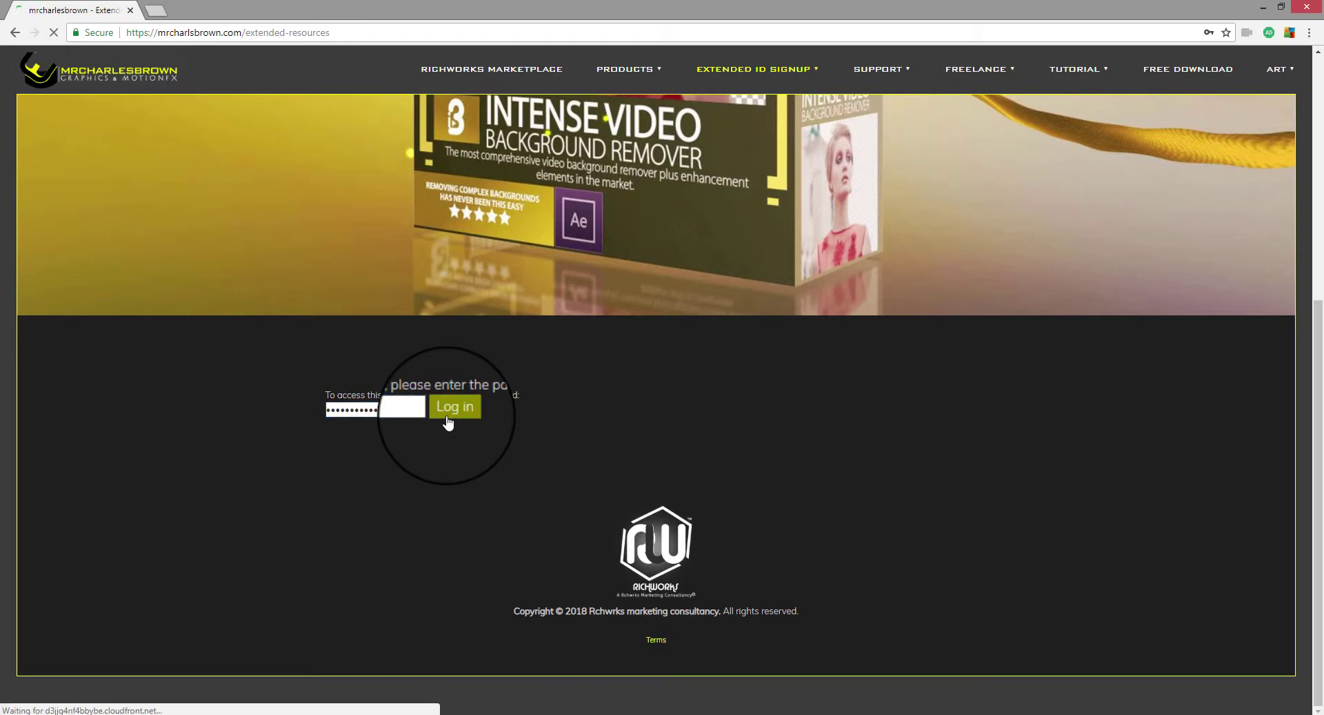
pyautogui.scroll(-3, 448, 422)
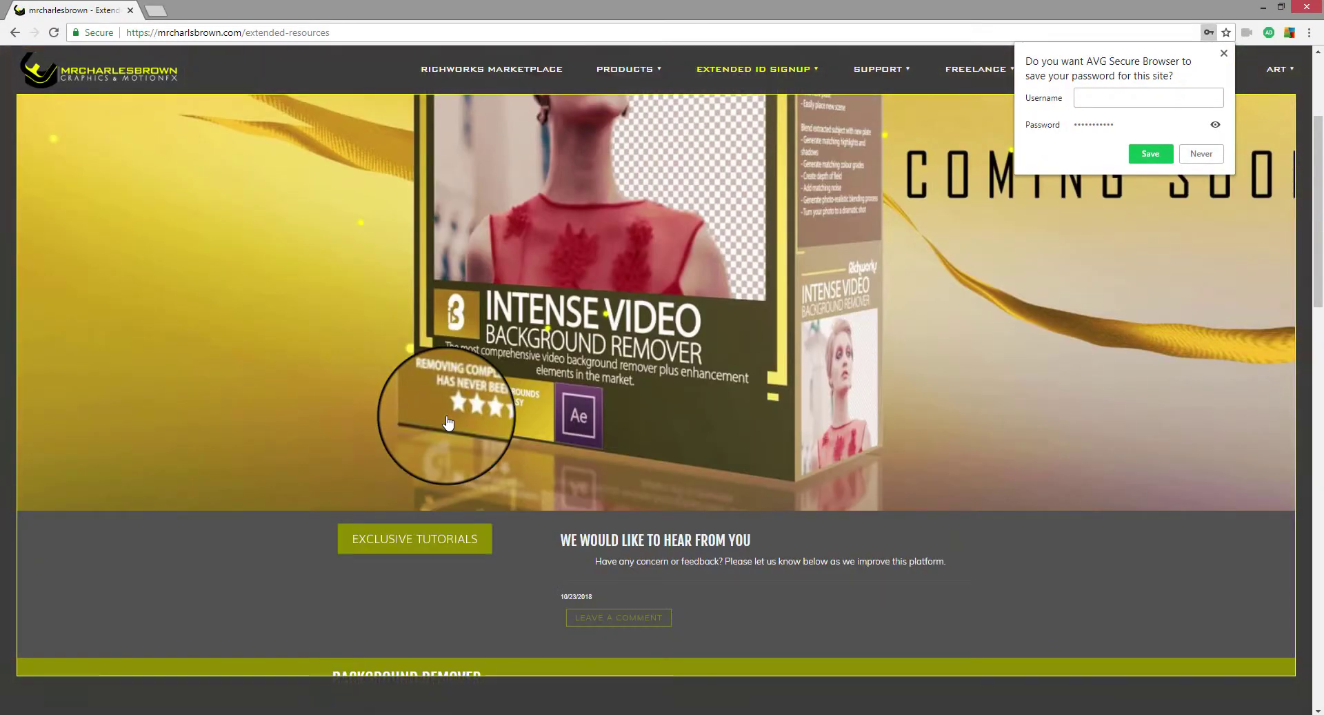
# Step: Find Creative Colored Pencil Drawing 15 in the Drawing section and add the free download to the cart
pyautogui.scroll(-7, 447, 422)
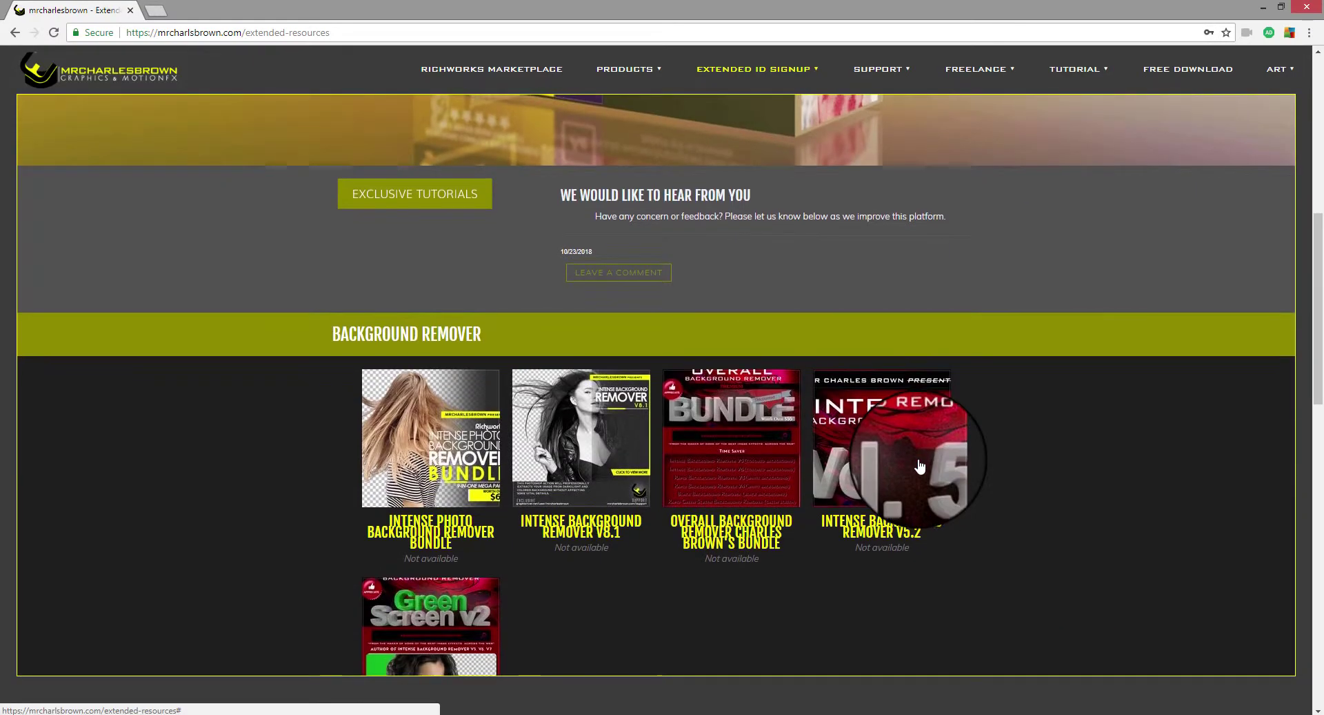
pyautogui.scroll(-7, 1012, 482)
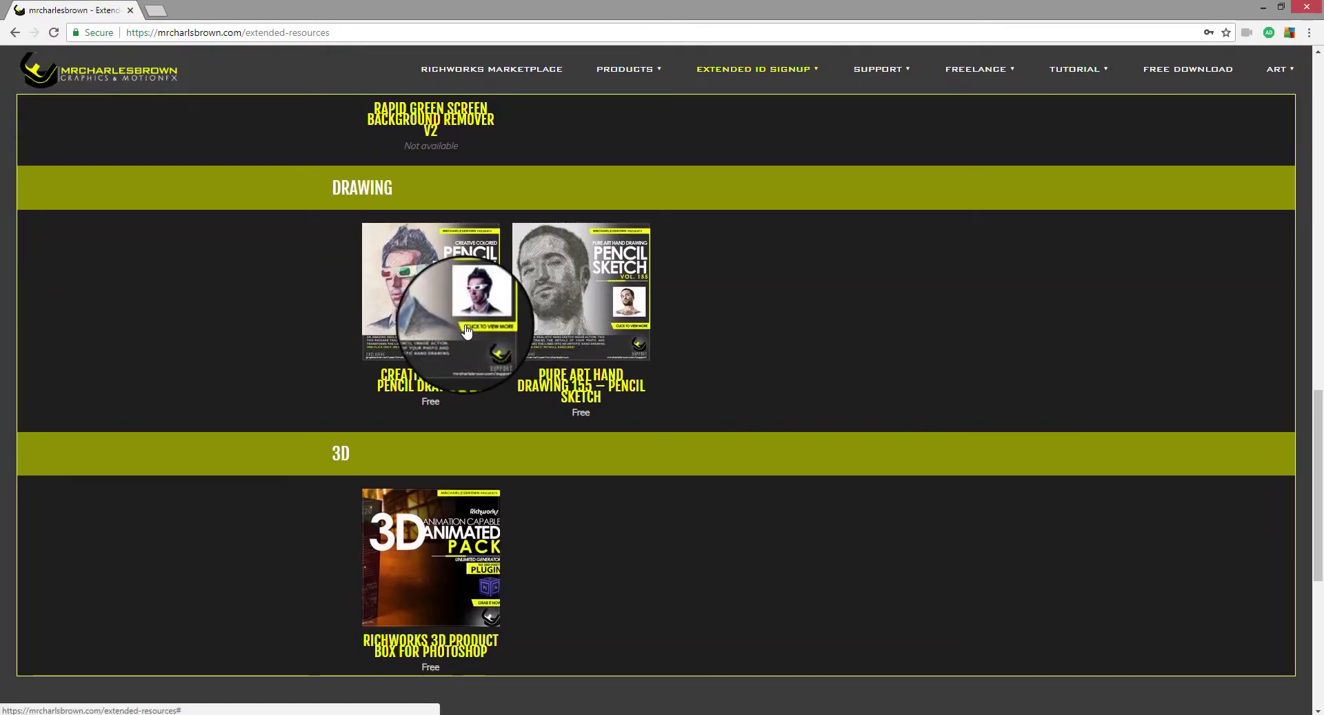
pyautogui.click(466, 331)
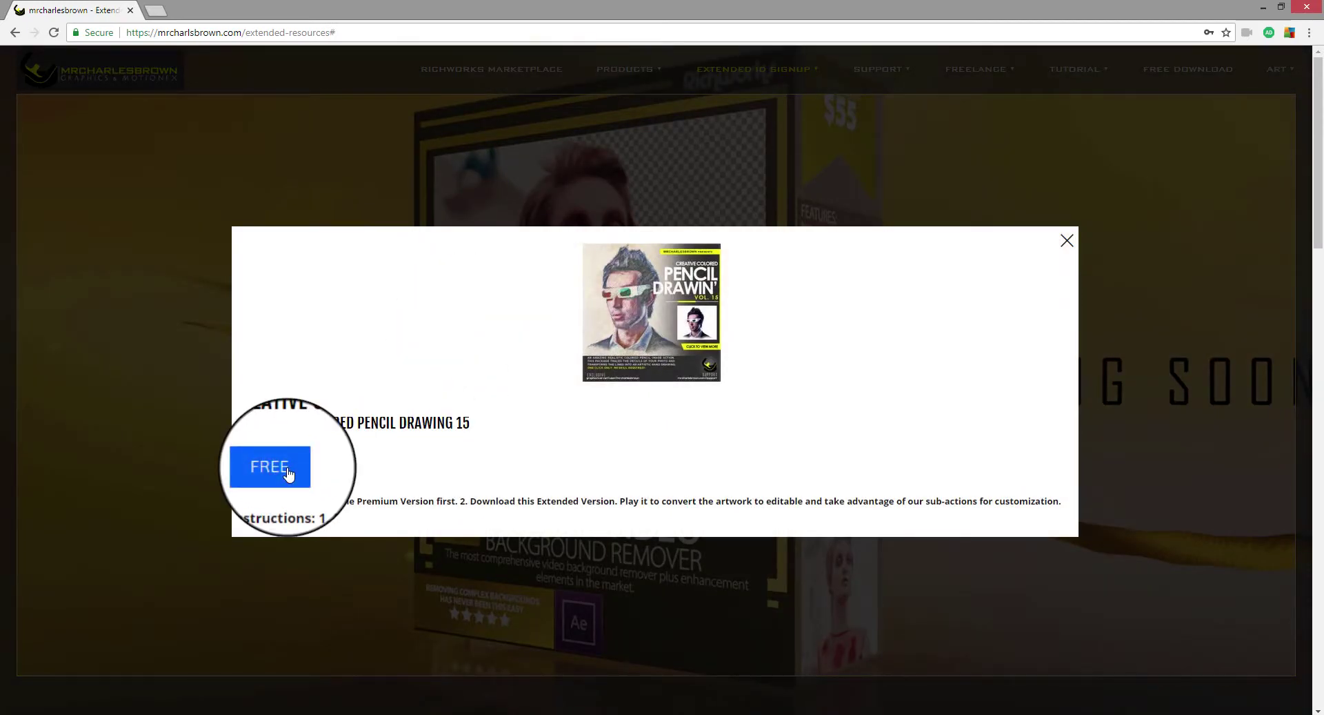
pyautogui.click(289, 472)
pyautogui.scroll(3, 672, 412)
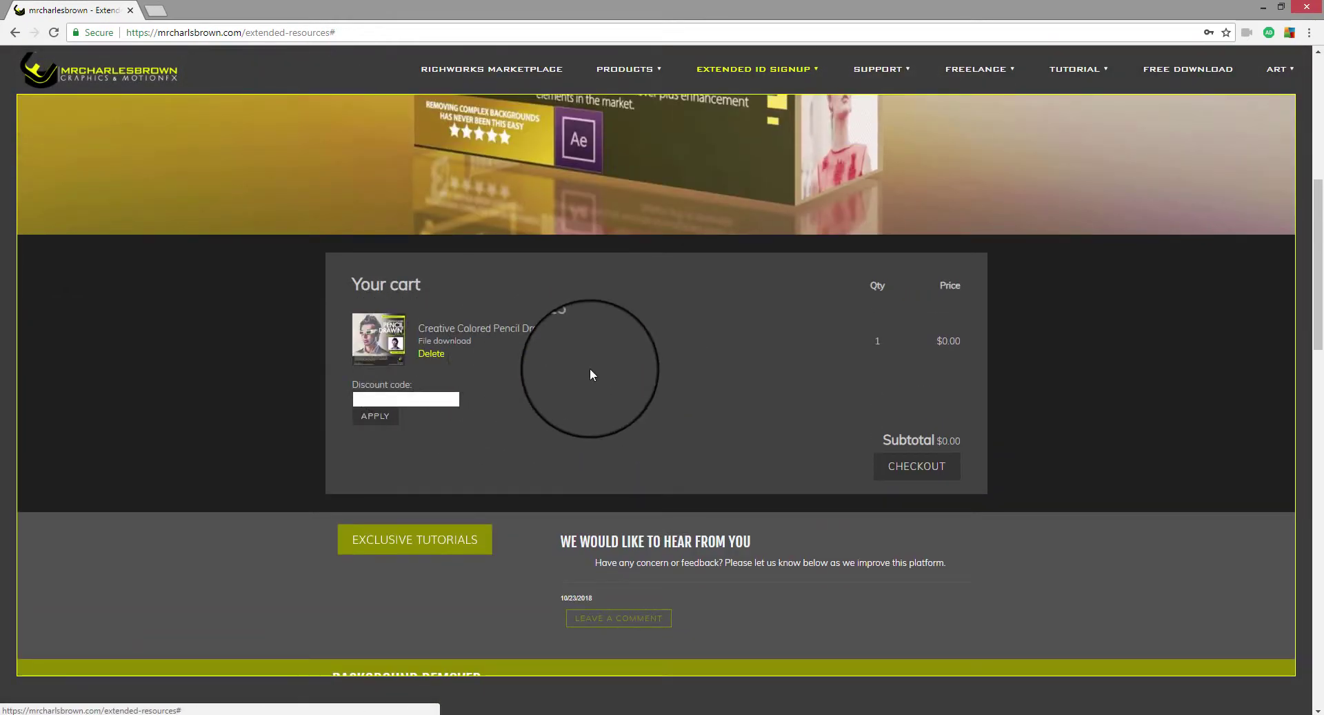
# Step: Switch to File Explorer and load the Colored Pencil Drawing 15 Extended action file from the Extended Version folder into Photoshop
pyautogui.click(1263, 7)
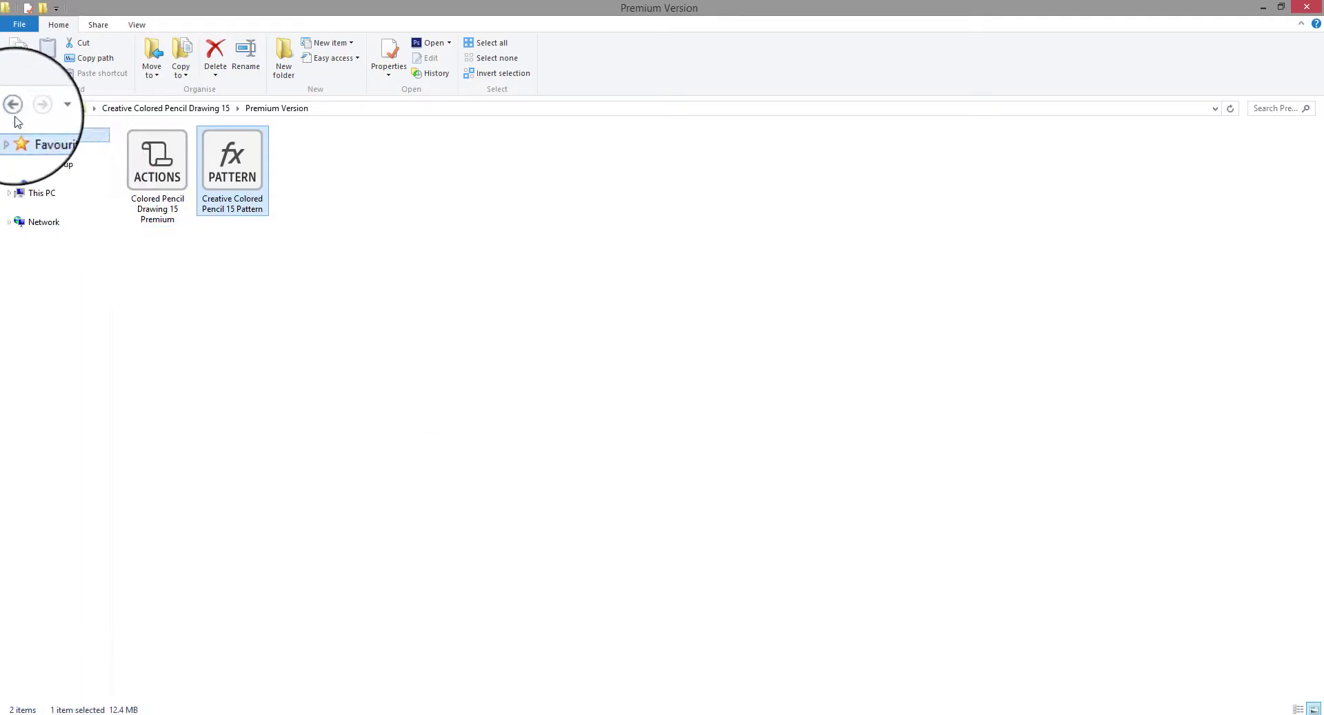
pyautogui.click(14, 108)
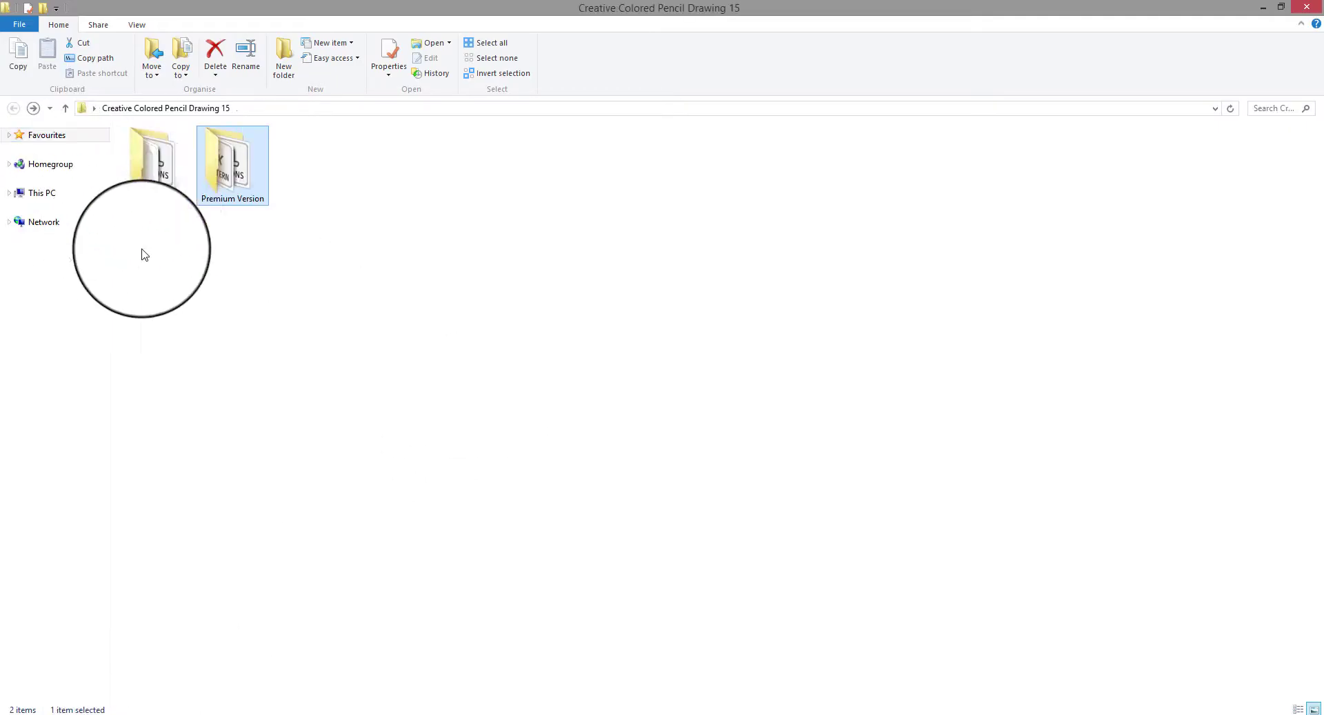
pyautogui.doubleClick(155, 188)
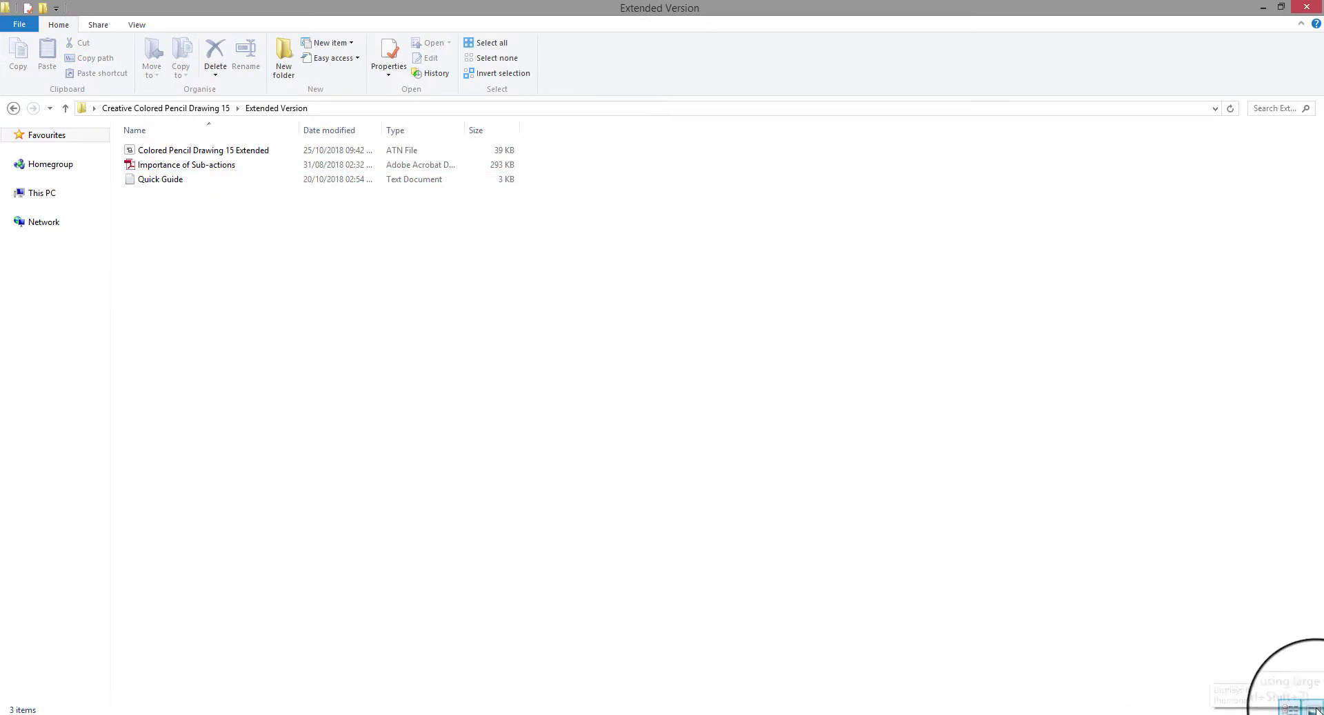
pyautogui.click(1315, 708)
pyautogui.doubleClick(158, 178)
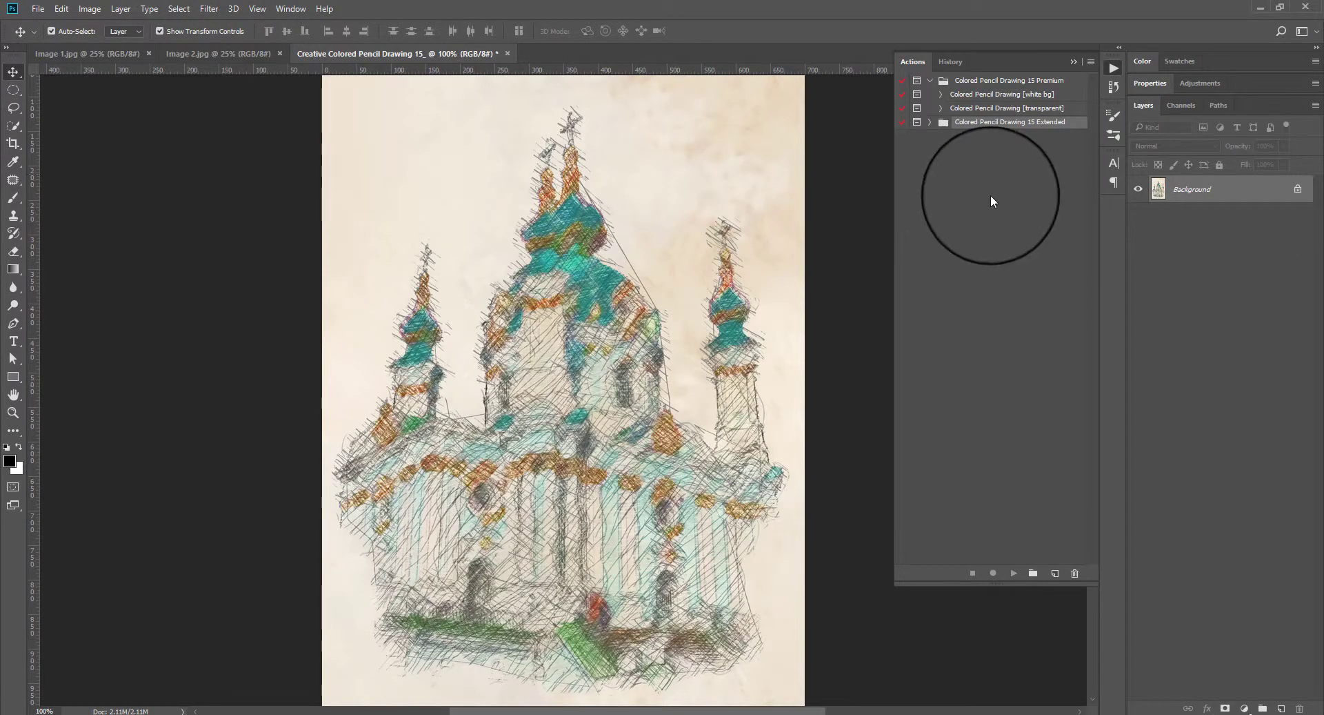
# Step: Look through the Extended action set, then display the actions in Button Mode as a single narrow column
pyautogui.click(930, 122)
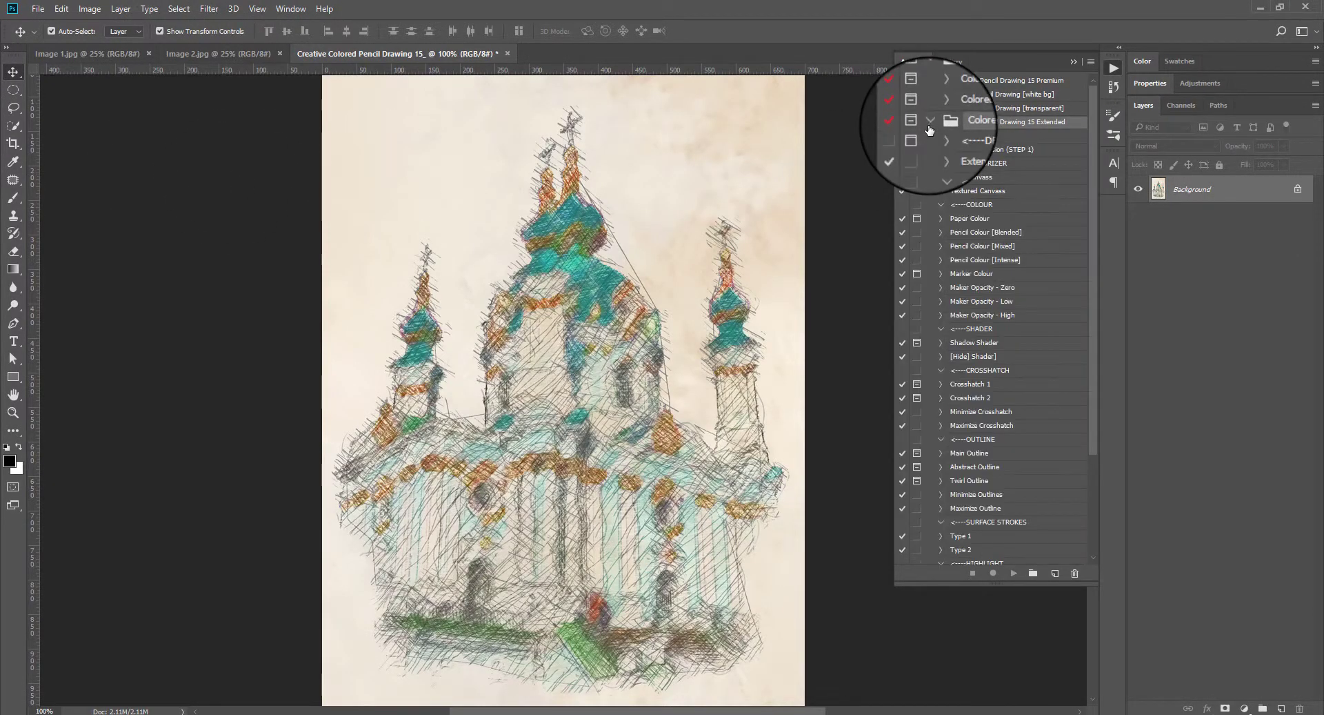
pyautogui.moveTo(1091, 202)
pyautogui.mouseDown()
pyautogui.moveTo(1095, 262)
pyautogui.moveTo(1090, 143)
pyautogui.mouseUp()
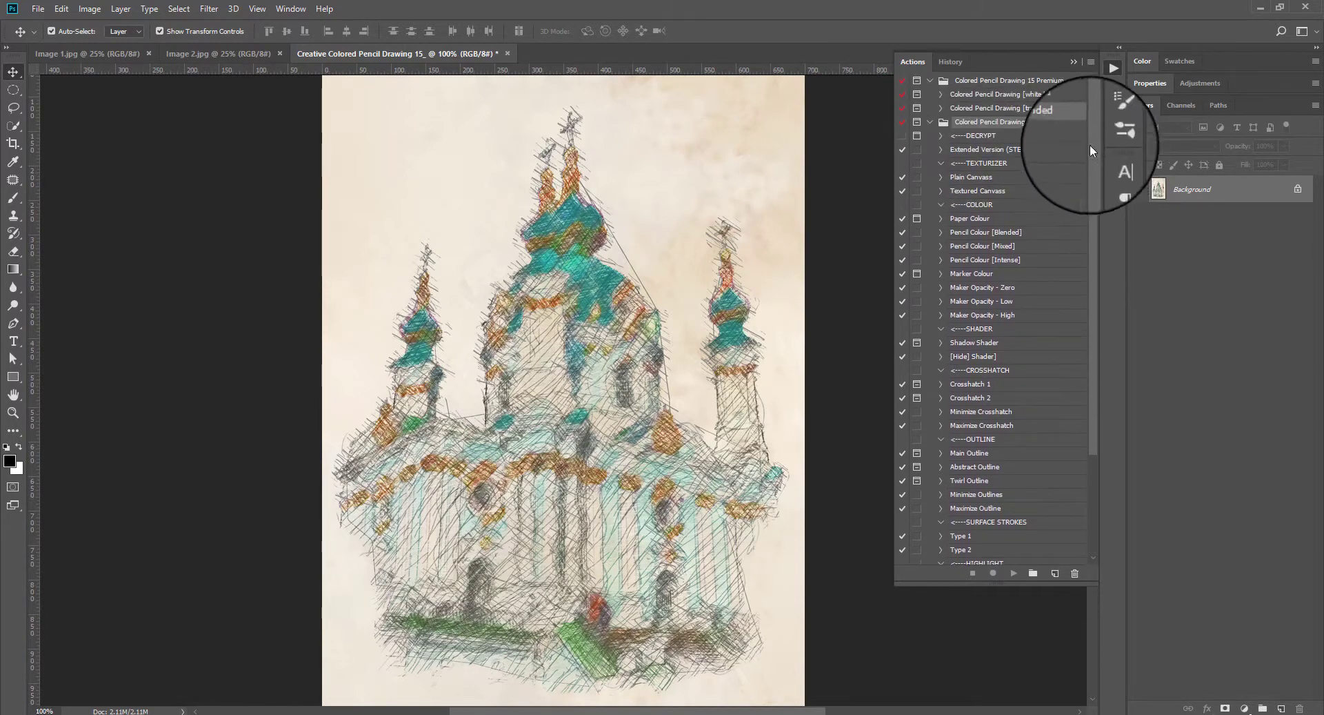
pyautogui.click(1090, 62)
pyautogui.click(1141, 60)
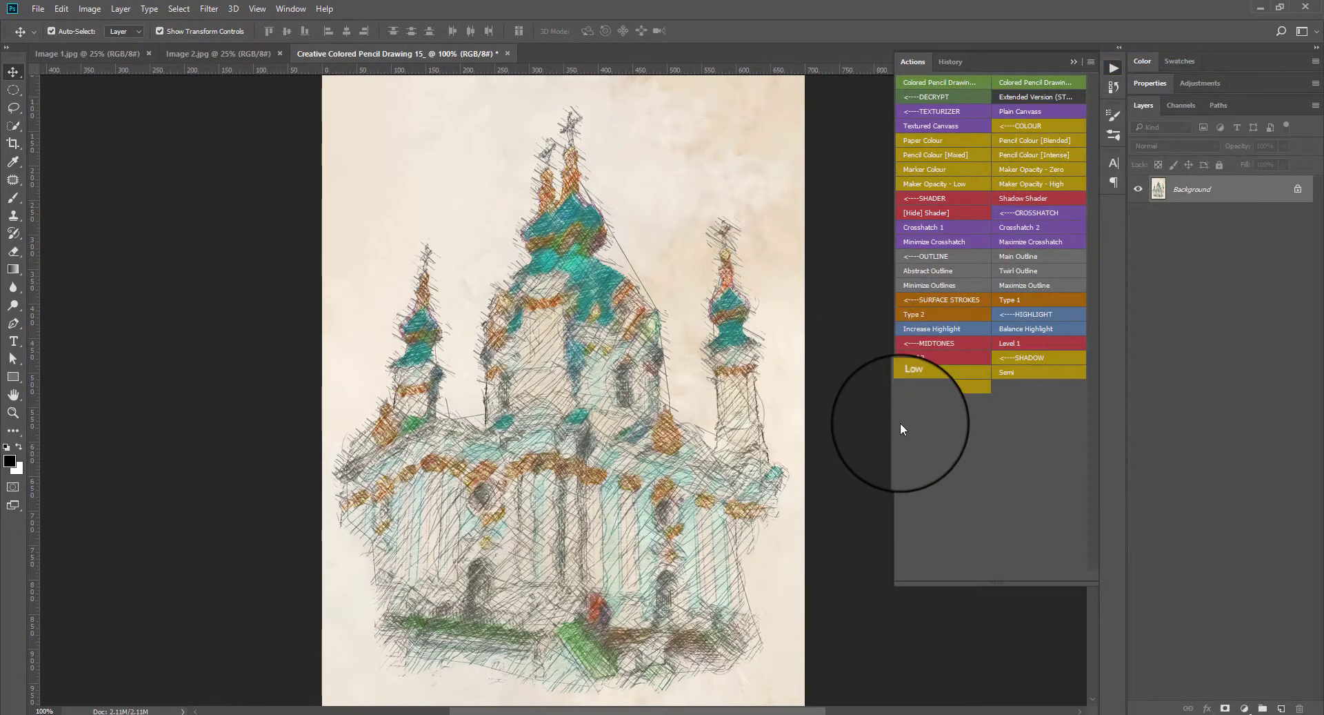
pyautogui.moveTo(895, 421); pyautogui.dragTo(951, 414)
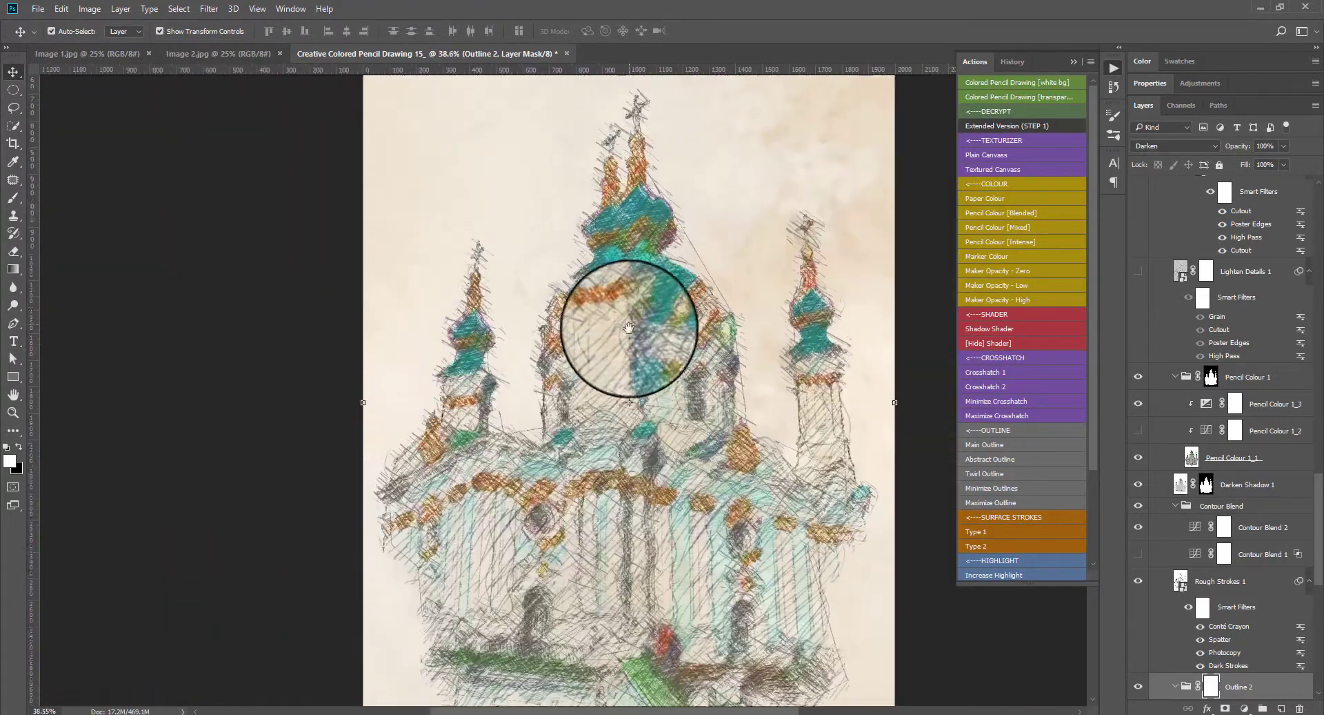
# Step: Check the pixel dimensions of the extended, layered version of the drawing without changing them
pyautogui.click(89, 9)
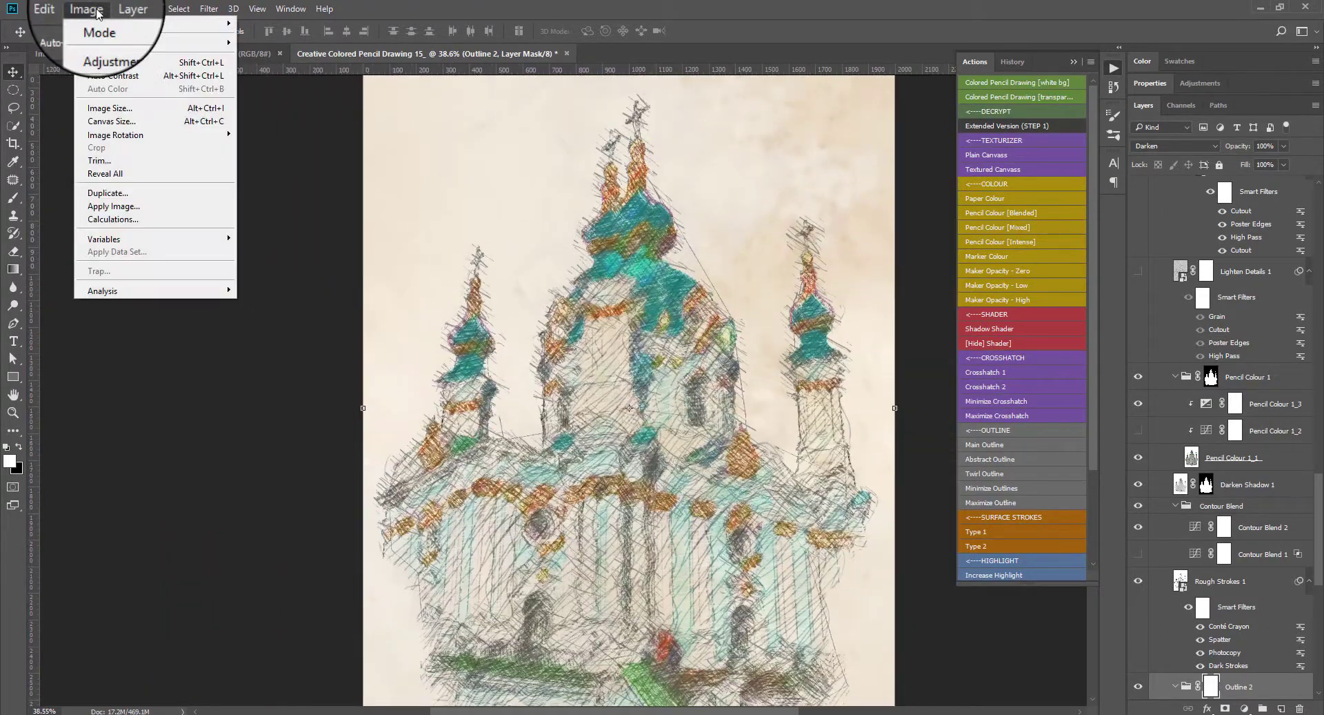
pyautogui.click(110, 108)
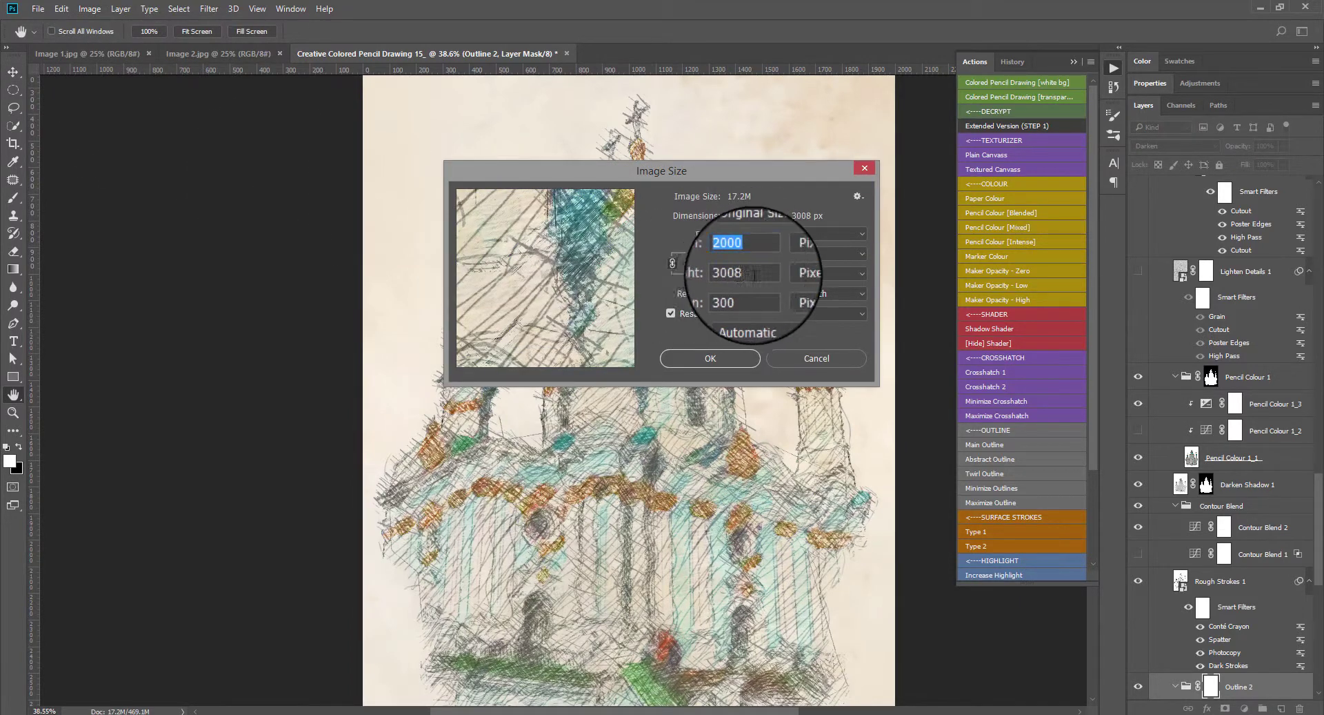
pyautogui.click(801, 359)
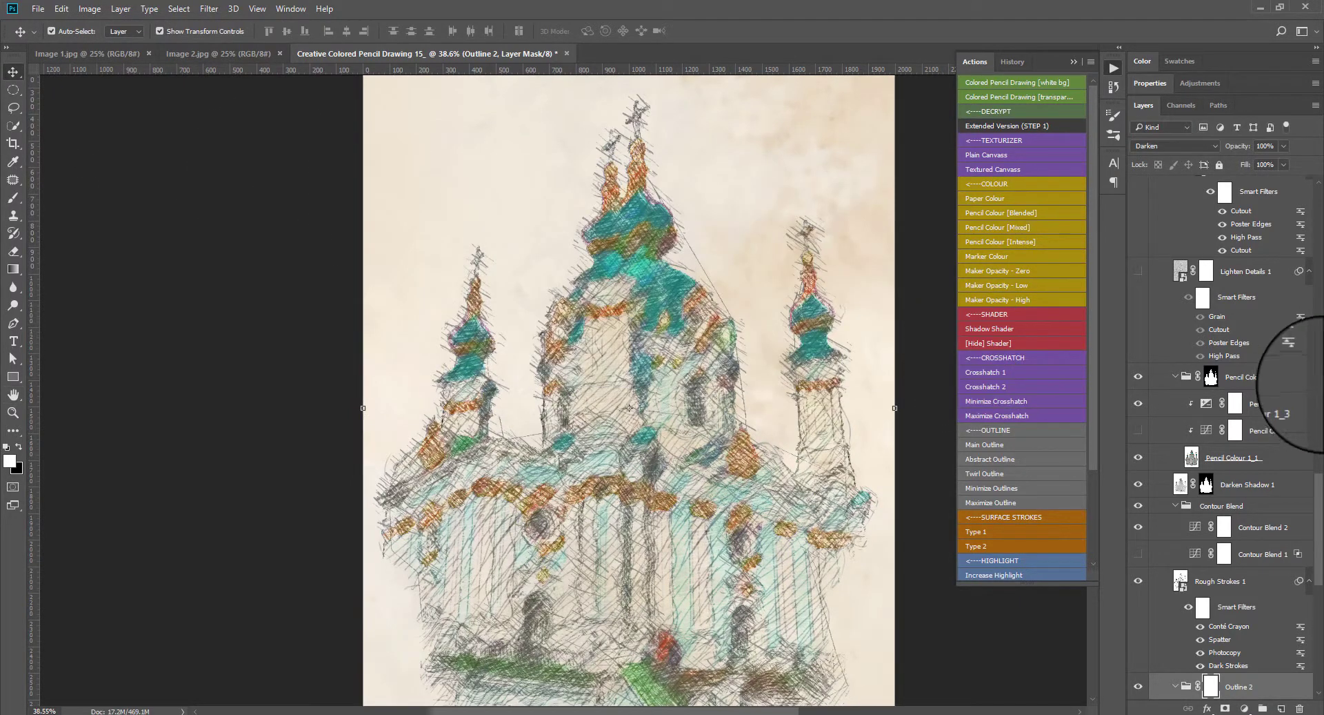
# Step: Collapse the Final Sketch SETTINGS group, and briefly hide it with the White Bg Layer to compare the sketch with the original photo
pyautogui.moveTo(1318, 502); pyautogui.dragTo(1316, 104)
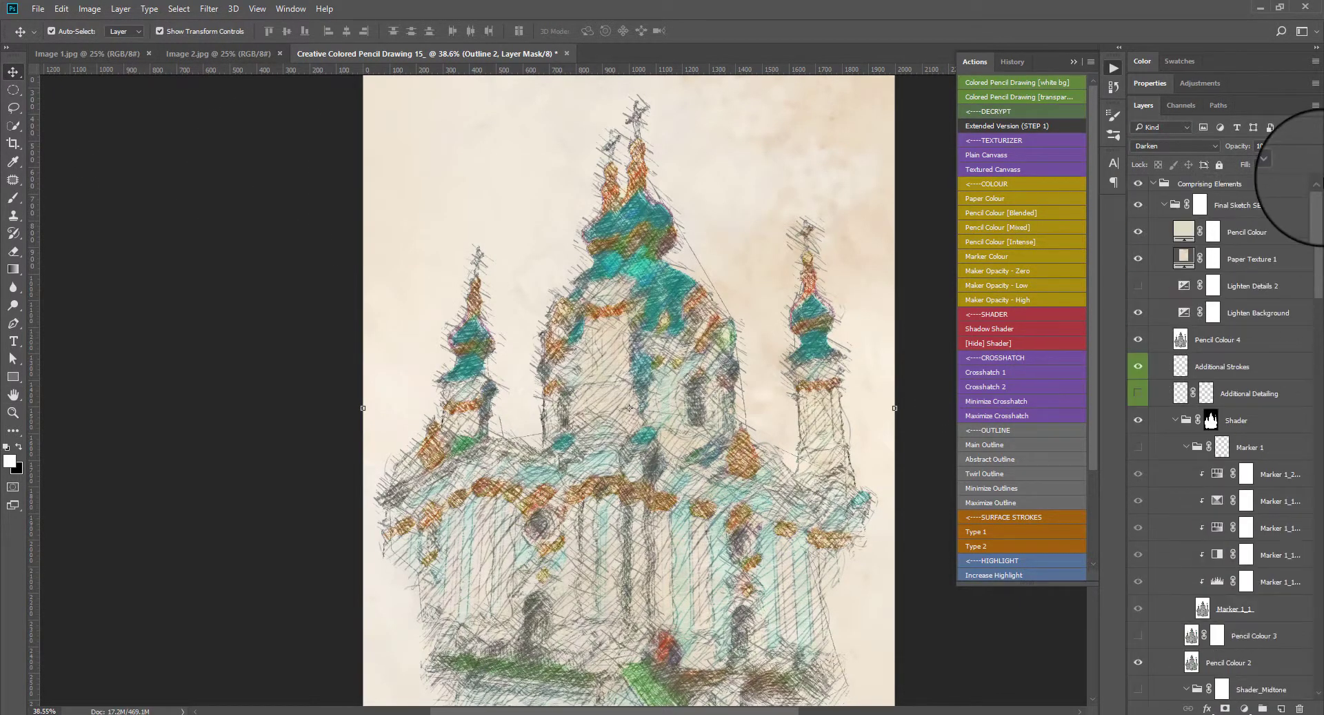
pyautogui.click(1153, 184)
pyautogui.hotkey('ctrl', '0')
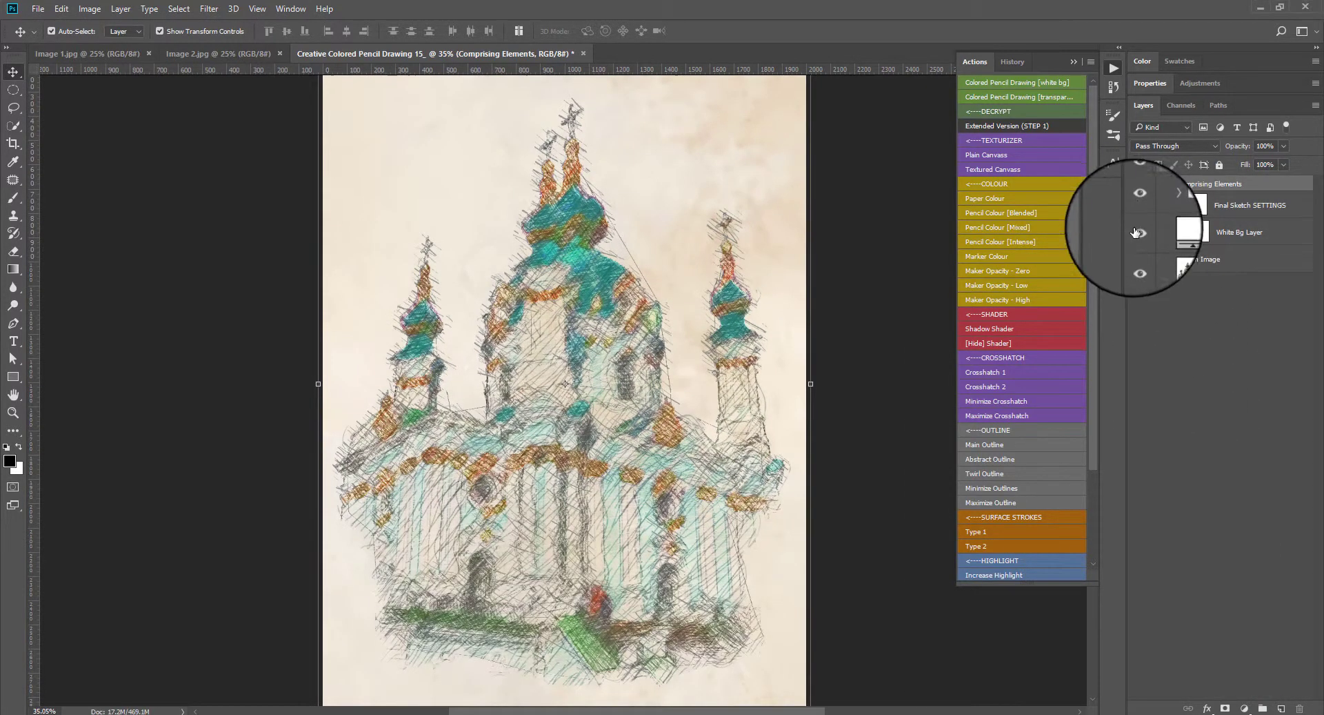
pyautogui.click(1139, 207)
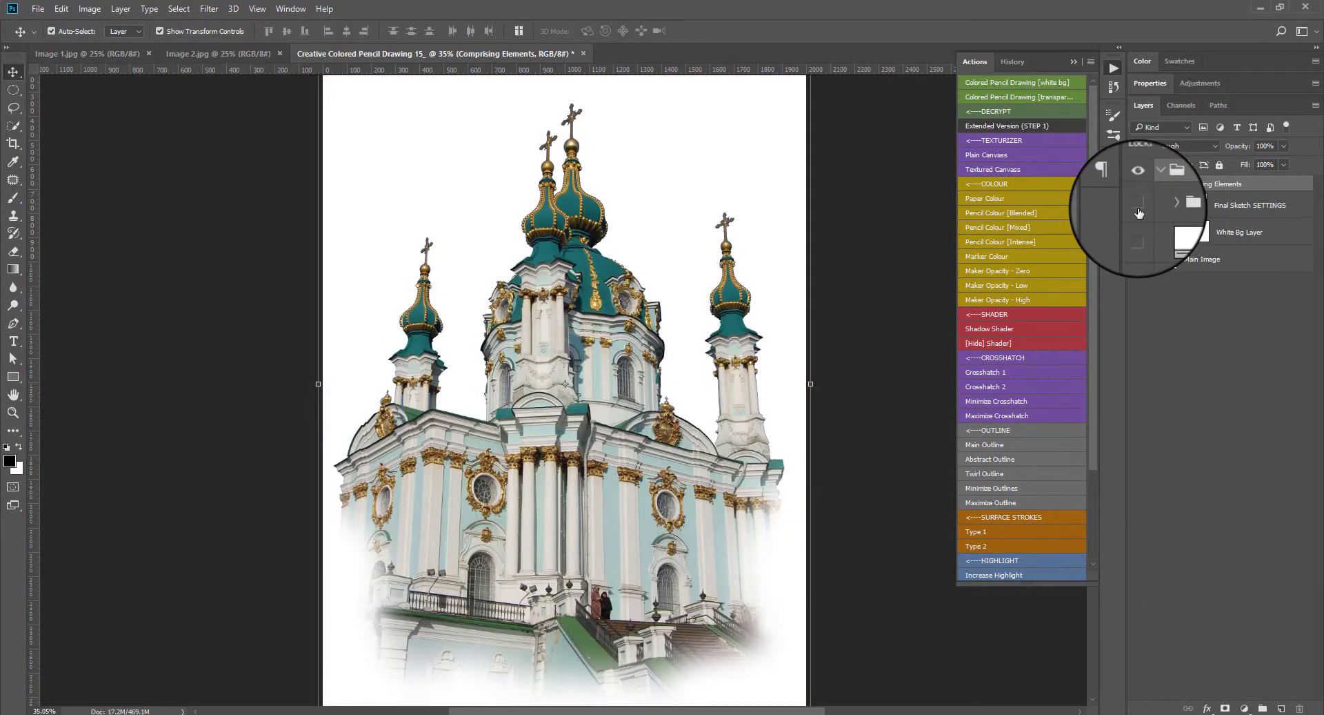
pyautogui.click(1139, 207)
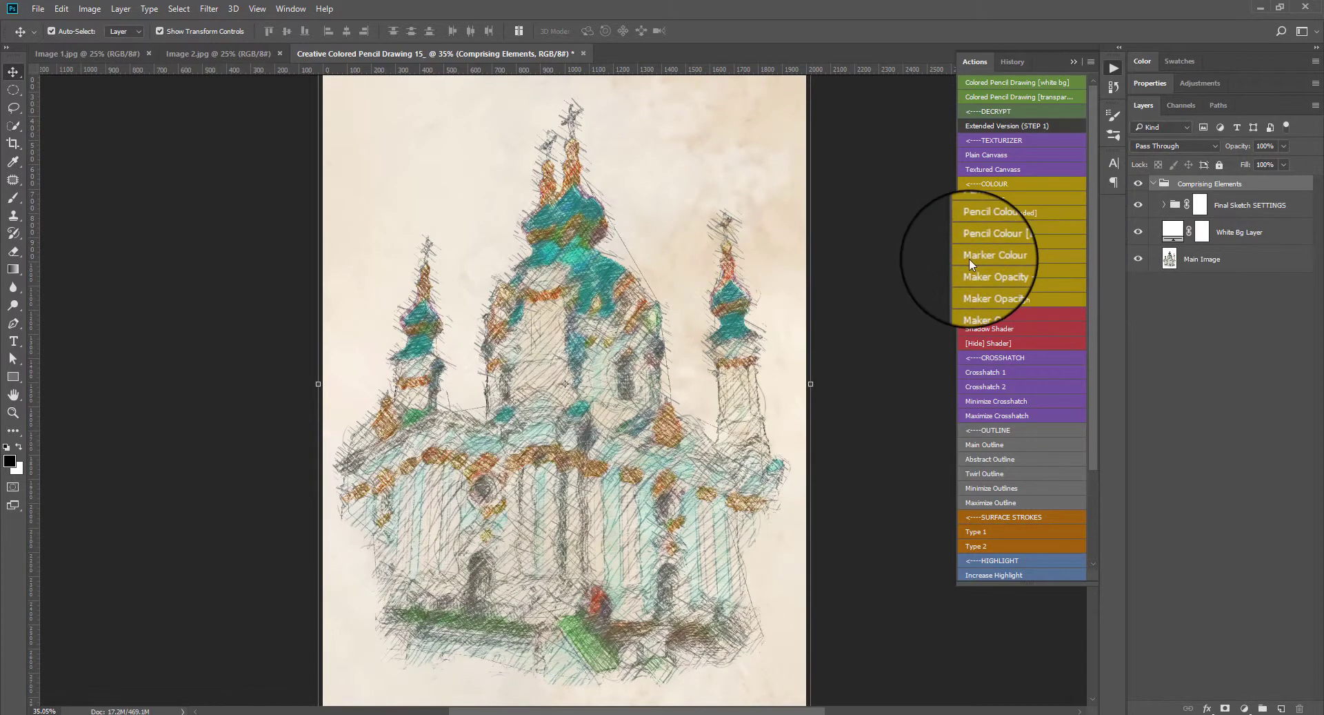
# Step: Run the Maker Opacity - Low action and examine the colour strokes on the building
pyautogui.click(1012, 288)
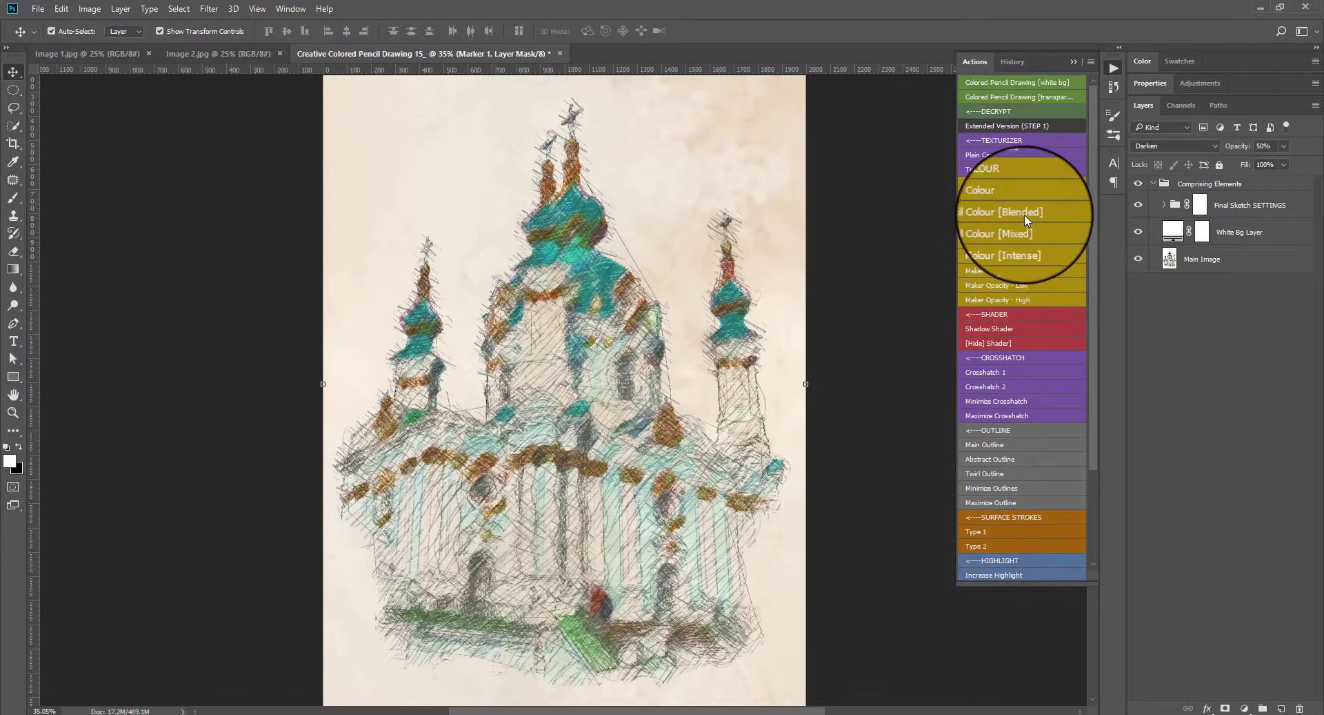
pyautogui.scroll(3, 674, 517)
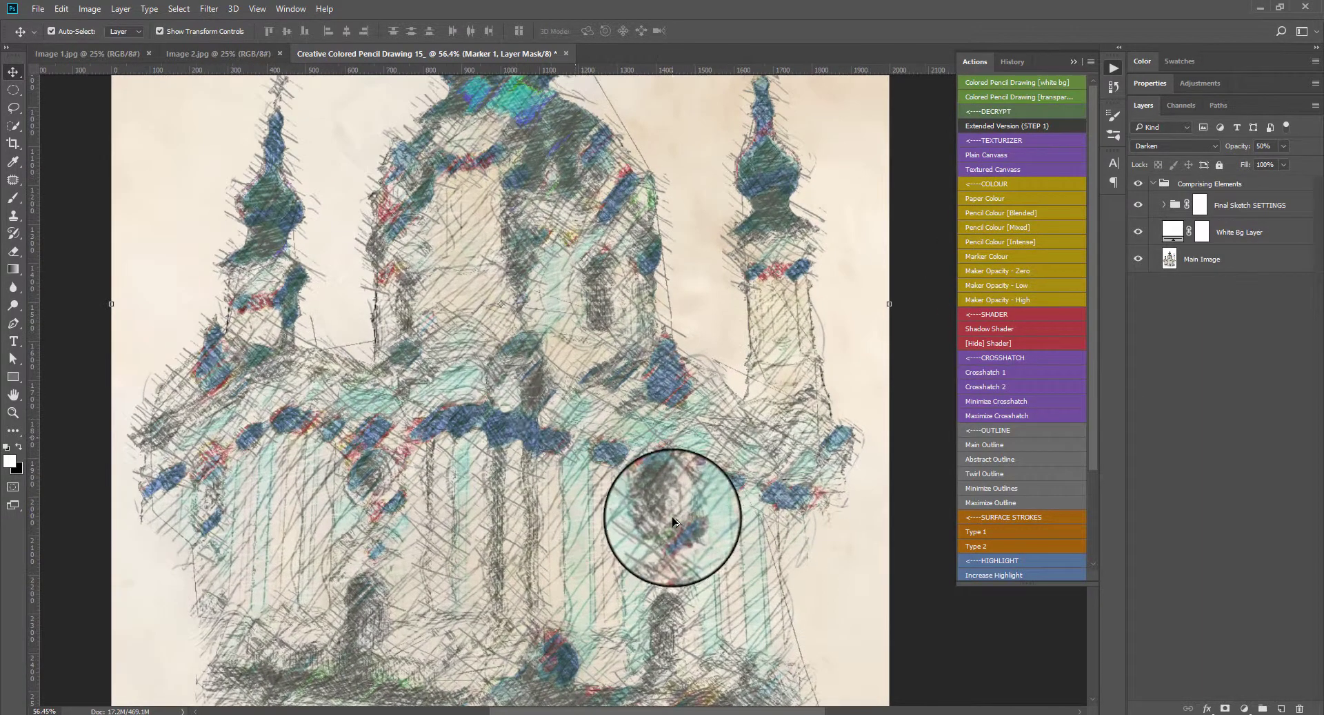
pyautogui.moveTo(517, 329); pyautogui.dragTo(504, 354)
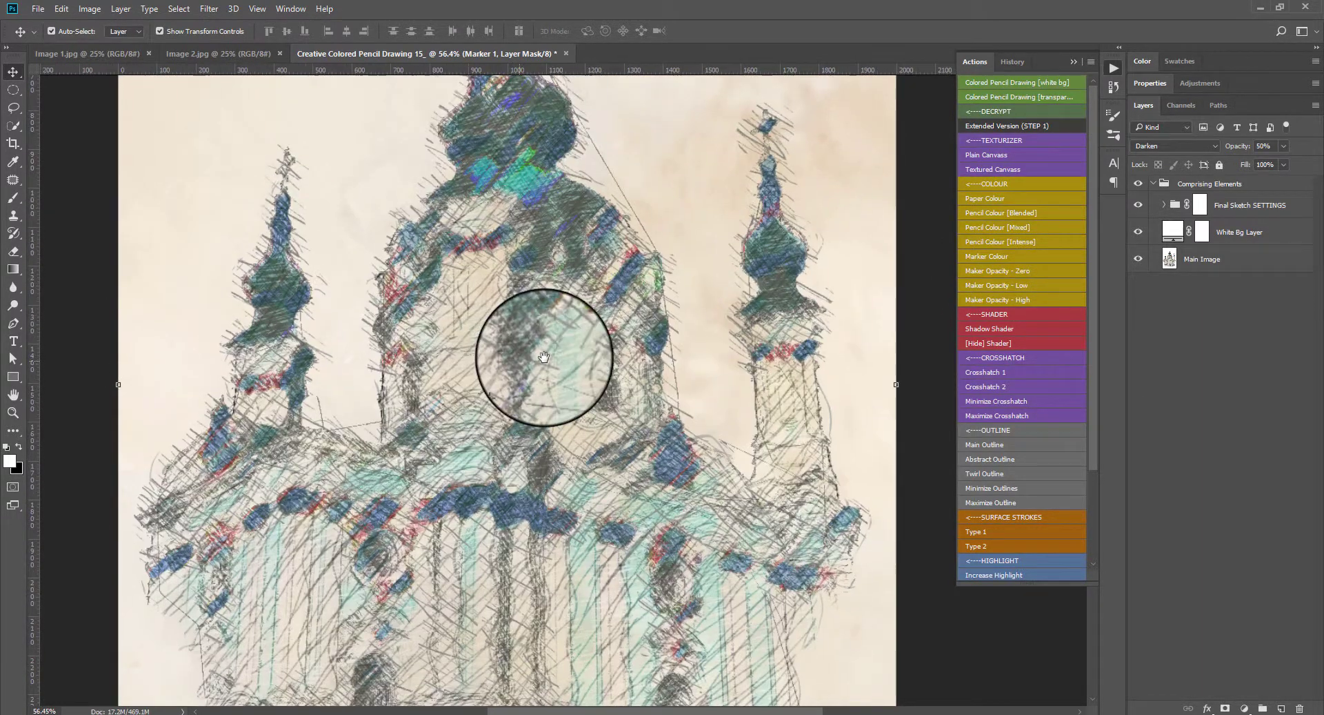
# Step: Try the Maker Opacity - High action on the drawing and examine the stronger marker strokes on the building
pyautogui.click(1011, 298)
pyautogui.moveTo(673, 351); pyautogui.dragTo(692, 349)
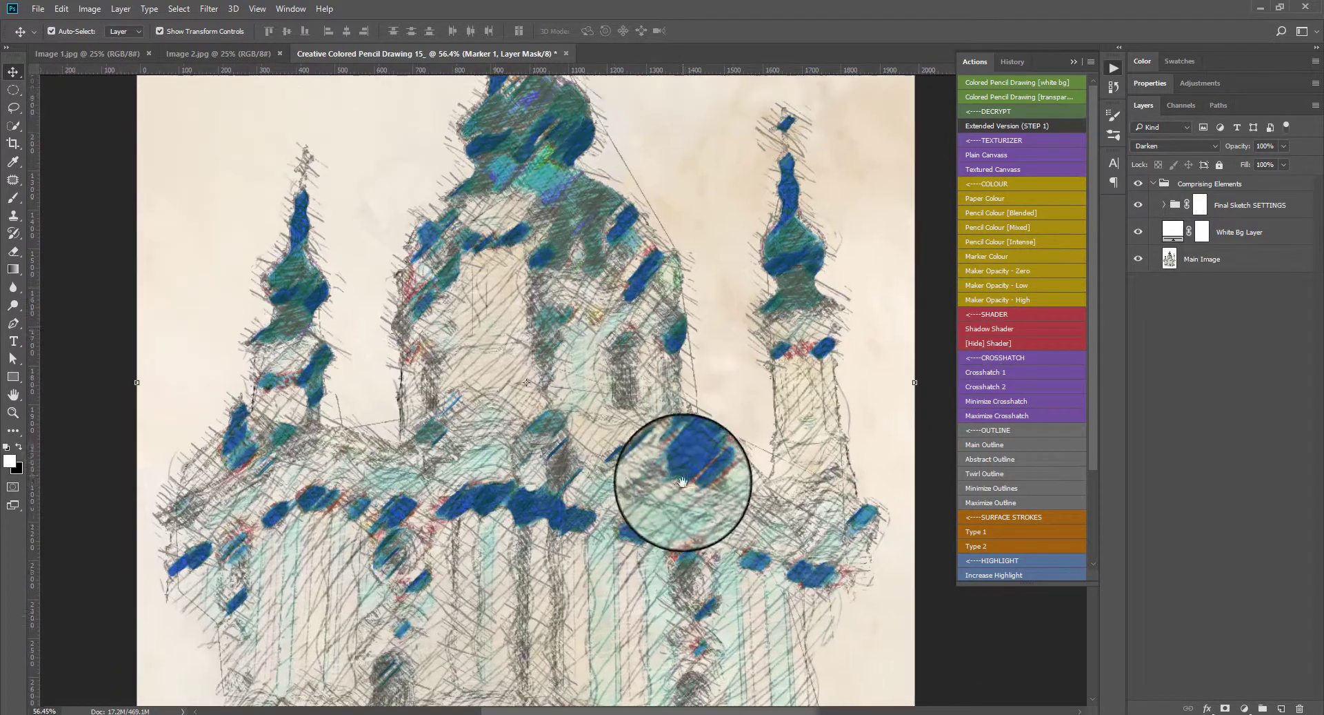
pyautogui.moveTo(683, 481); pyautogui.dragTo(670, 539)
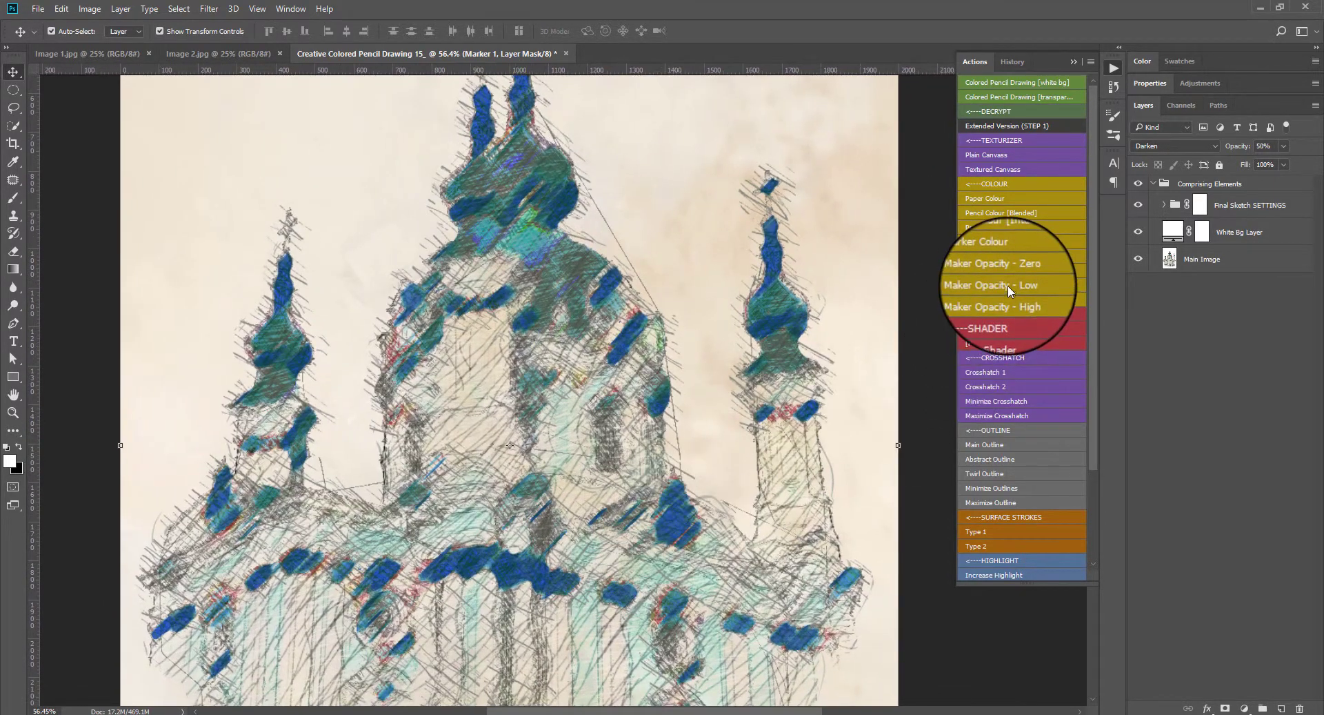
# Step: Run the Marker Colour action and set its Hue to +180 in Hue/Saturation
pyautogui.click(1003, 256)
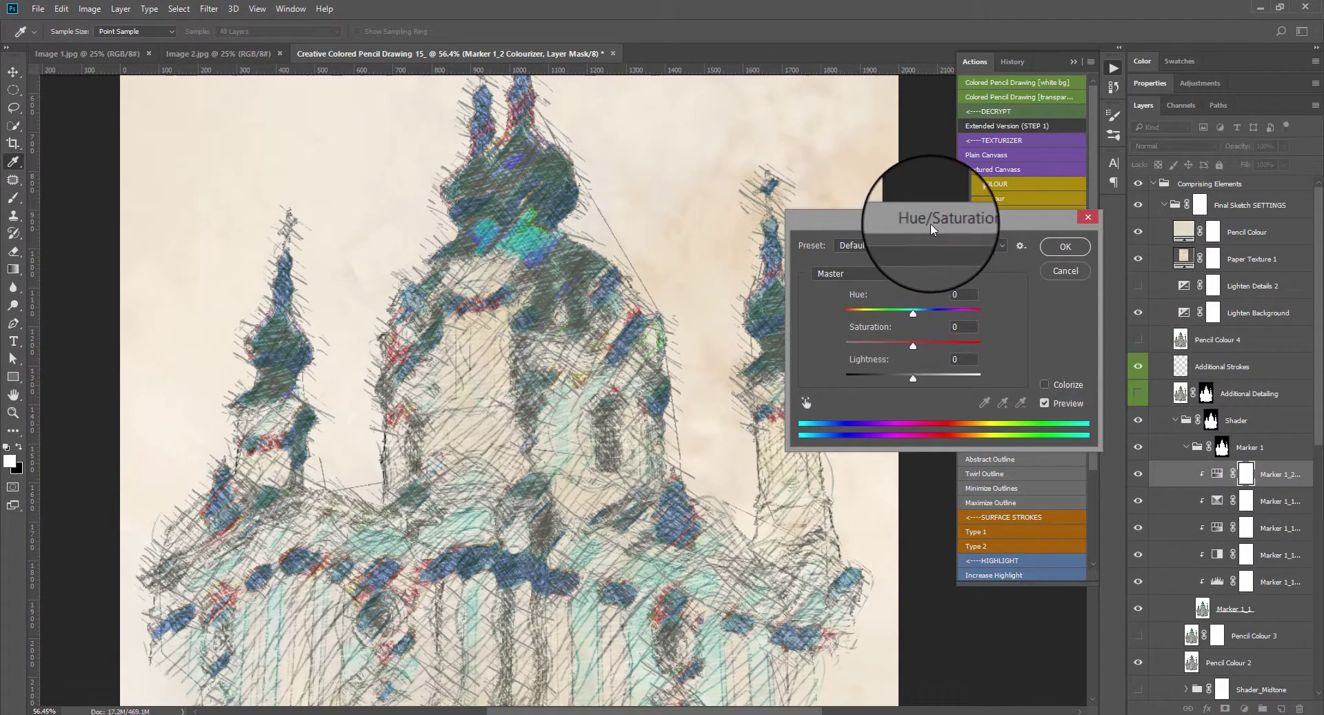
pyautogui.moveTo(930, 222); pyautogui.dragTo(1081, 227)
pyautogui.moveTo(1082, 315); pyautogui.dragTo(1139, 314)
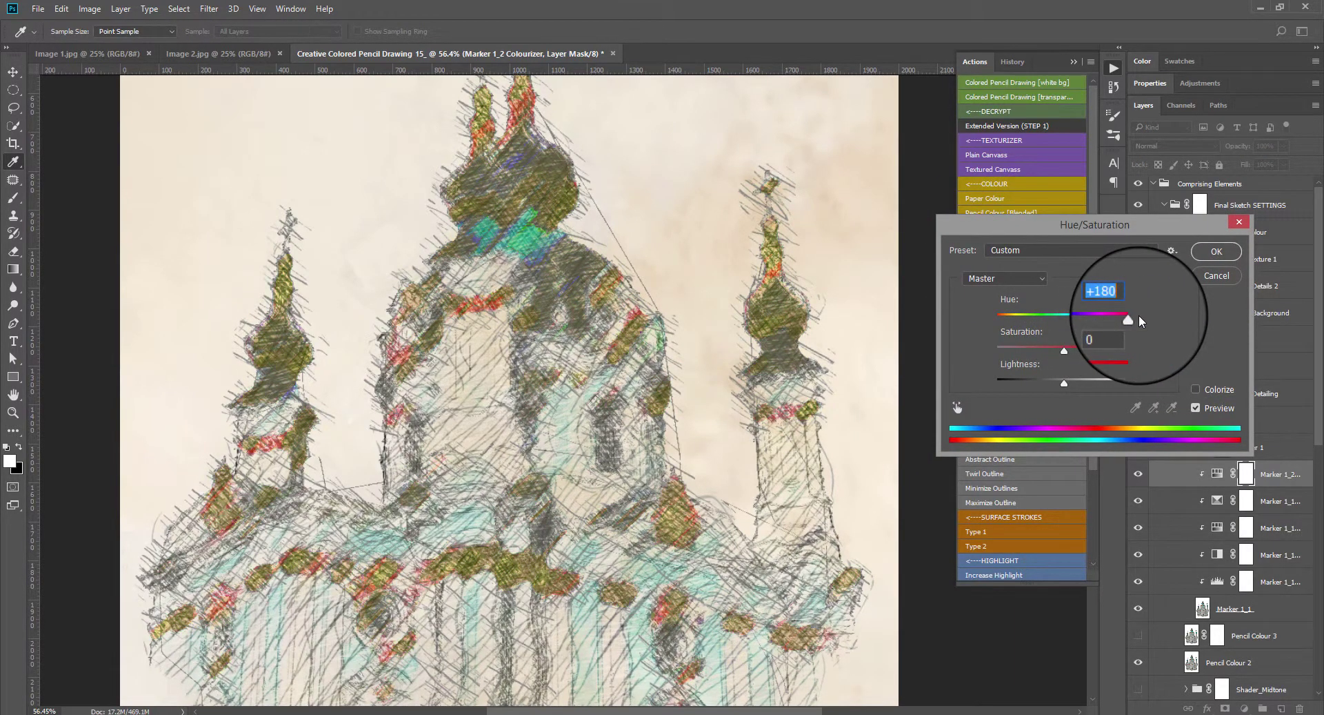
pyautogui.click(1236, 254)
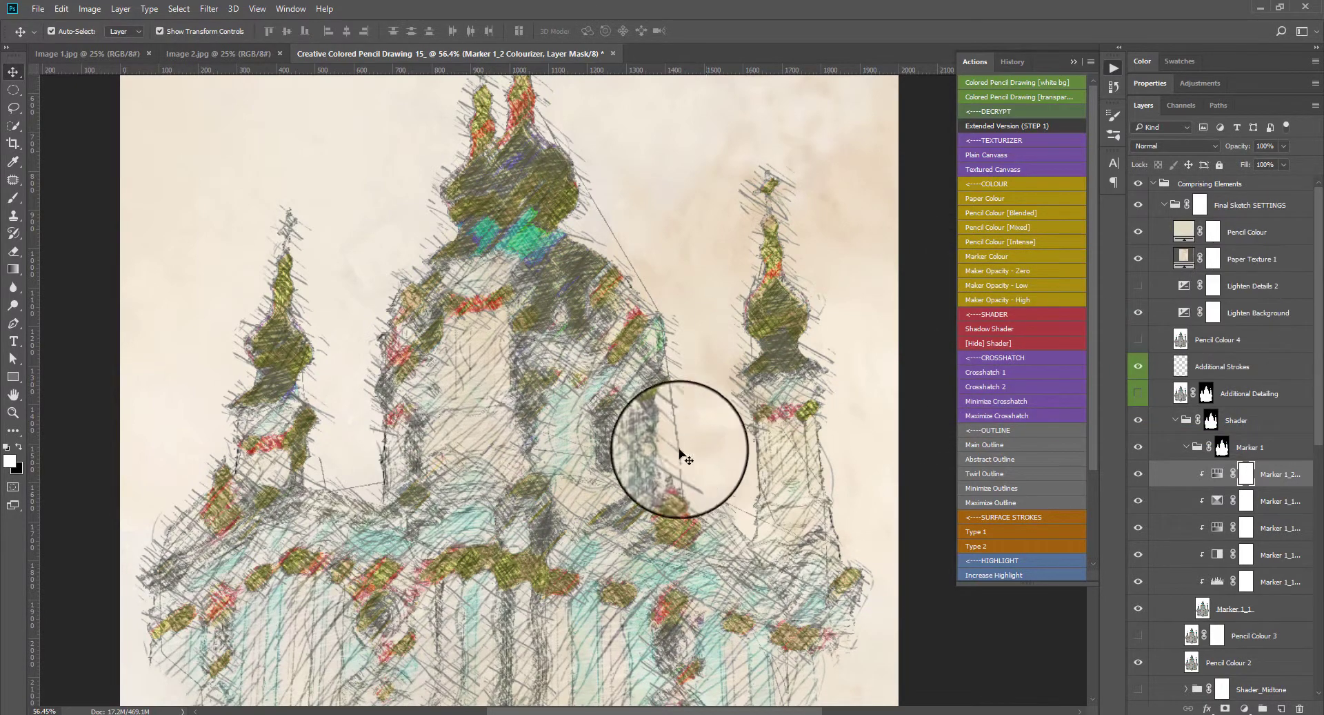
pyautogui.moveTo(606, 516); pyautogui.dragTo(635, 506)
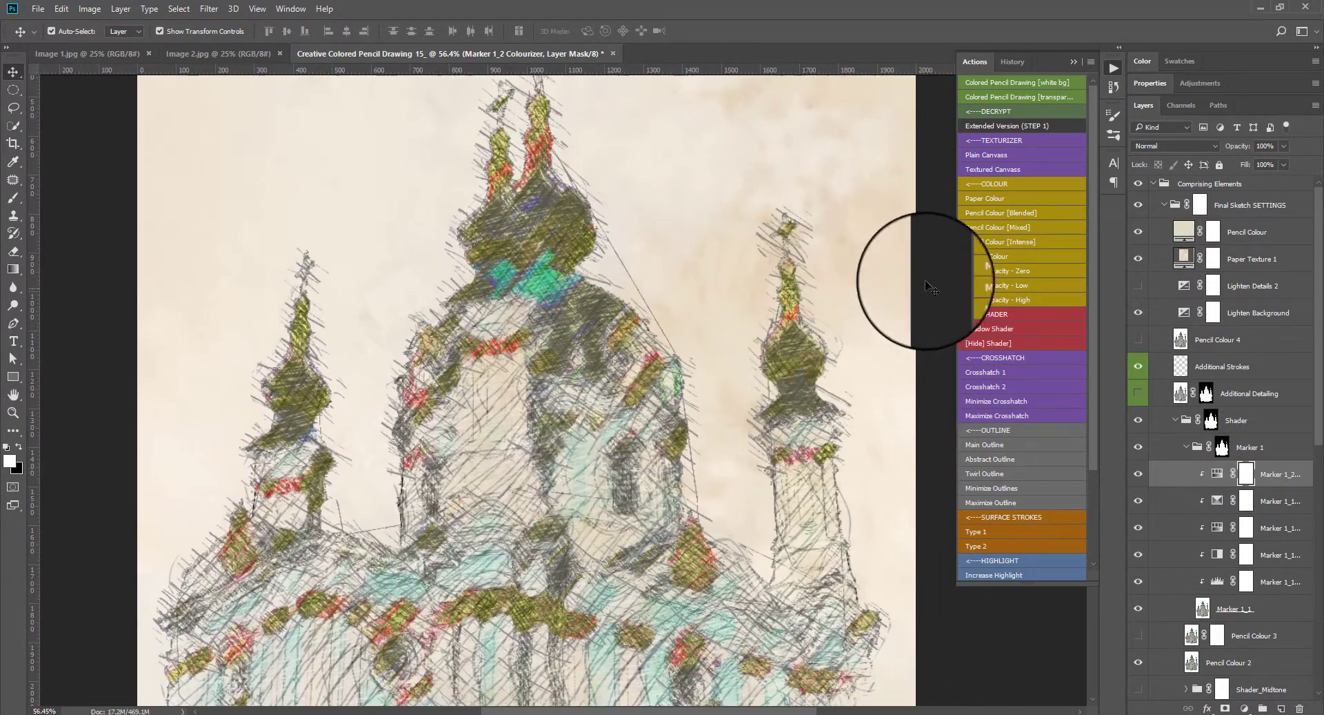
# Step: Try the Pencil Colour [Intense] action on the drawing and examine the pencil colours on the building
pyautogui.click(1037, 241)
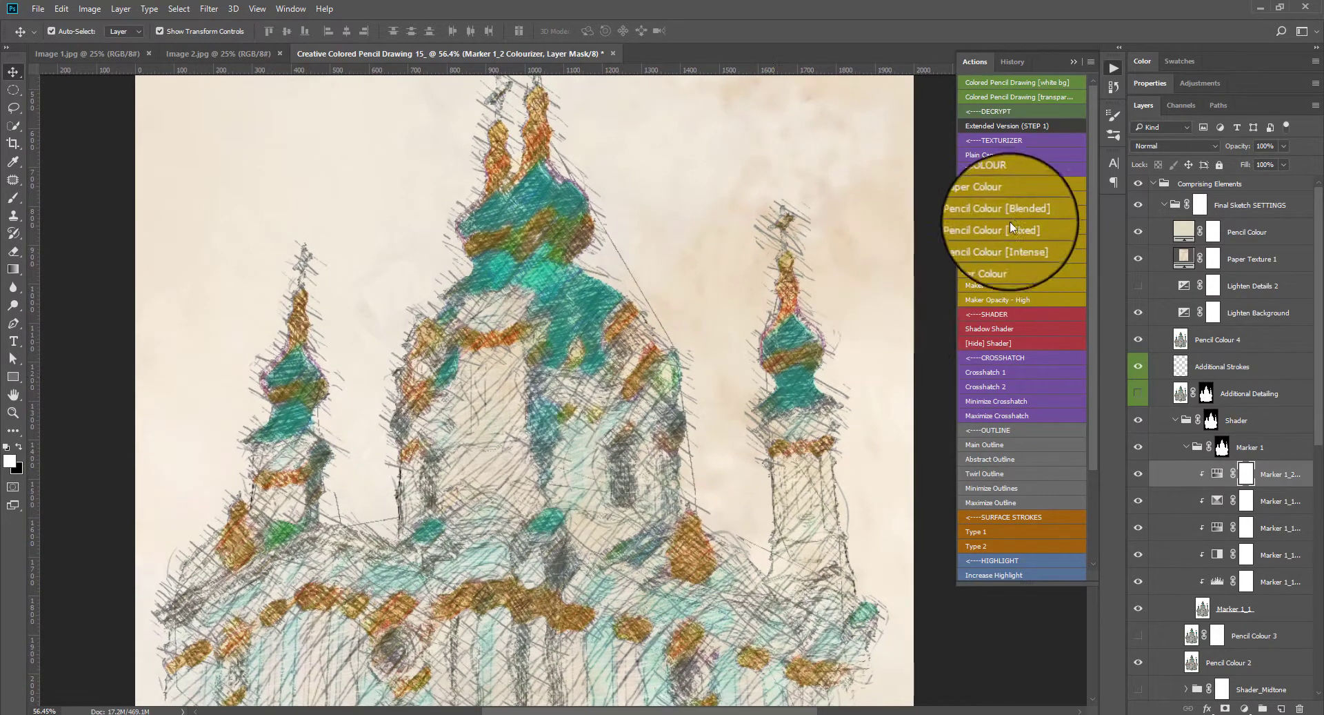
pyautogui.scroll(-3, 905, 397)
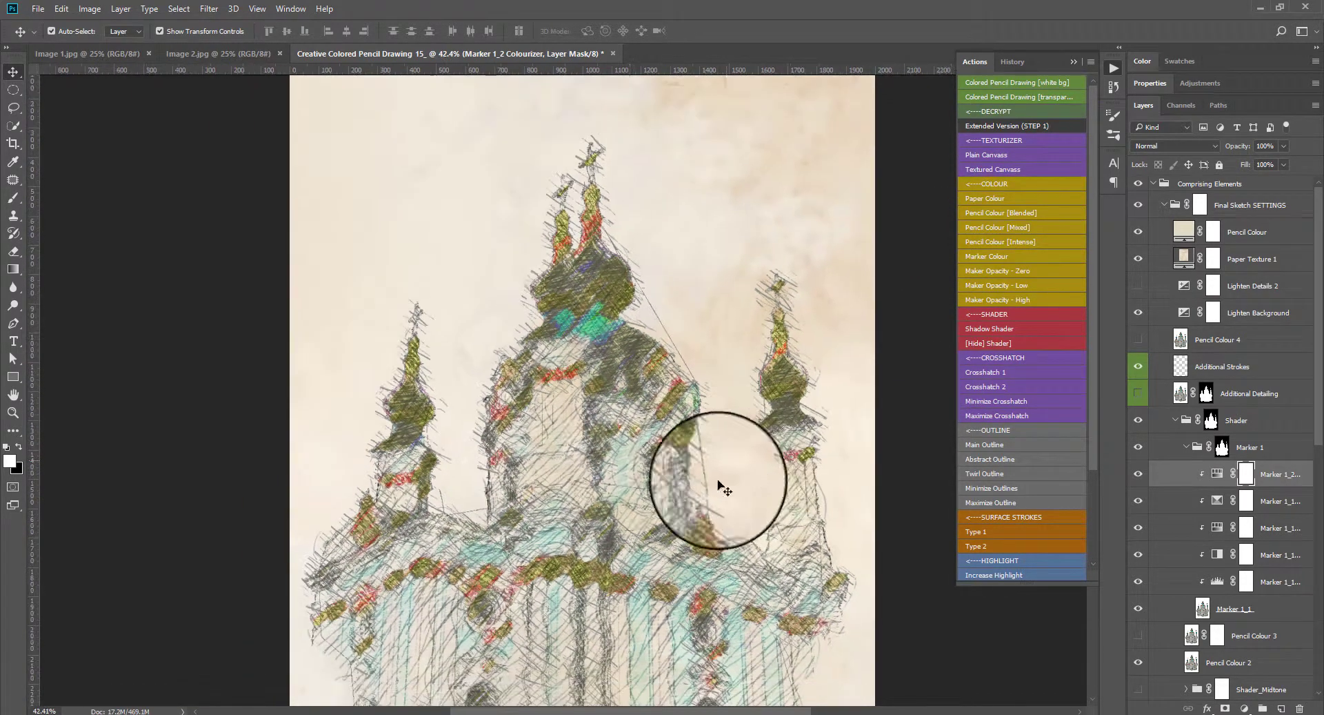
pyautogui.moveTo(612, 384); pyautogui.dragTo(591, 365)
pyautogui.scroll(2, 592, 365)
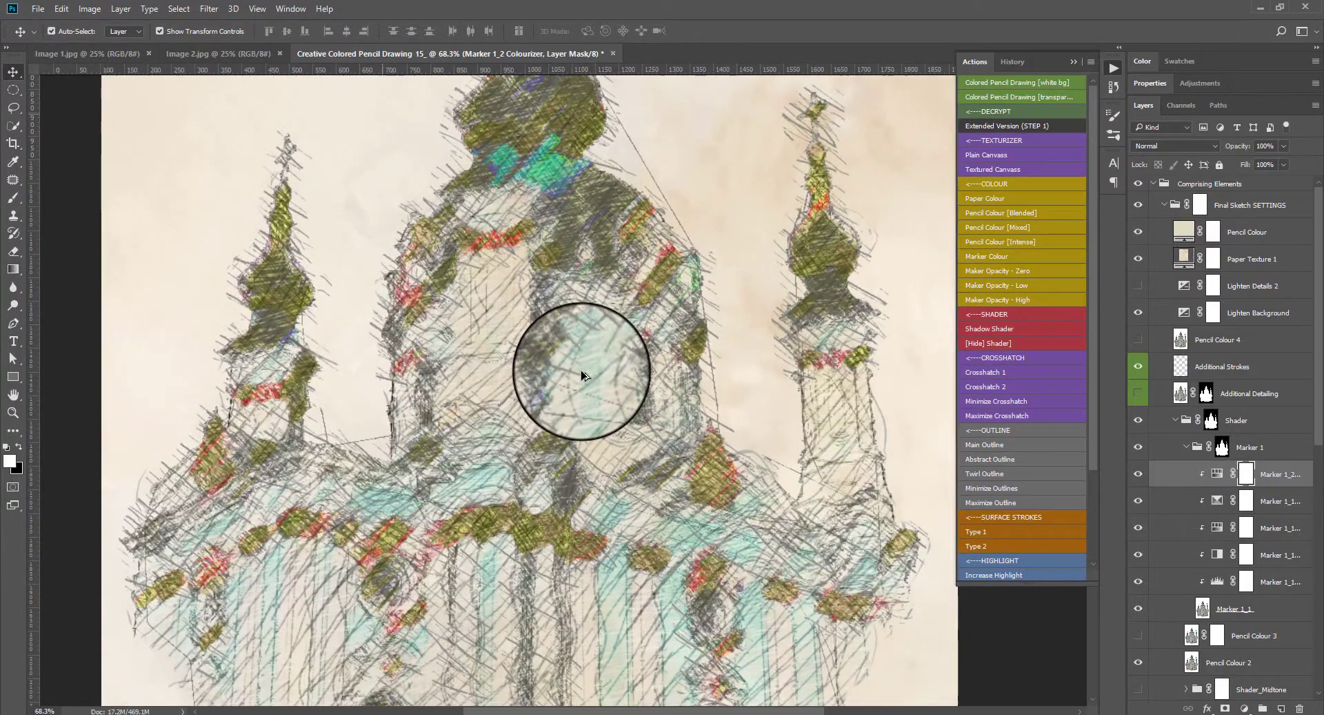
pyautogui.scroll(1, 581, 374)
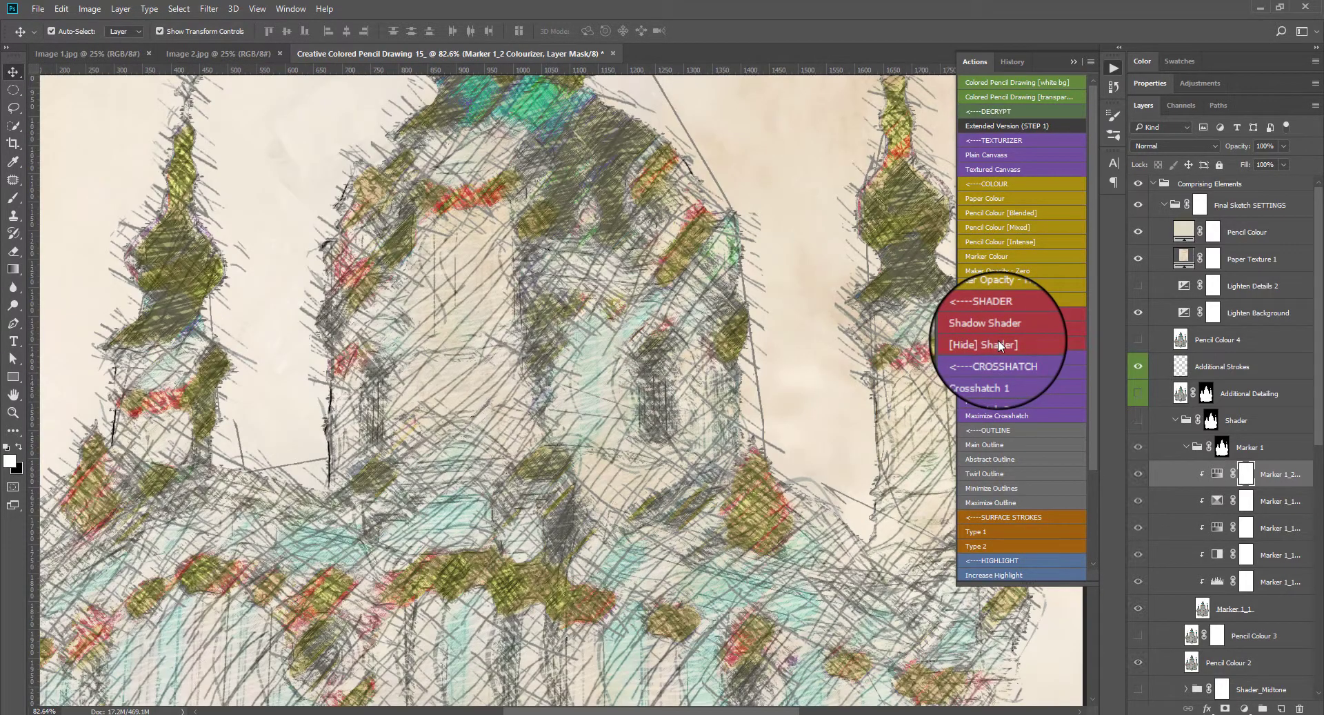
# Step: Run the [Hide] Shader action to inspect the unshaded sketch, then run Shadow Shader and dismiss its brushing message
pyautogui.click(1000, 346)
pyautogui.scroll(-4, 792, 438)
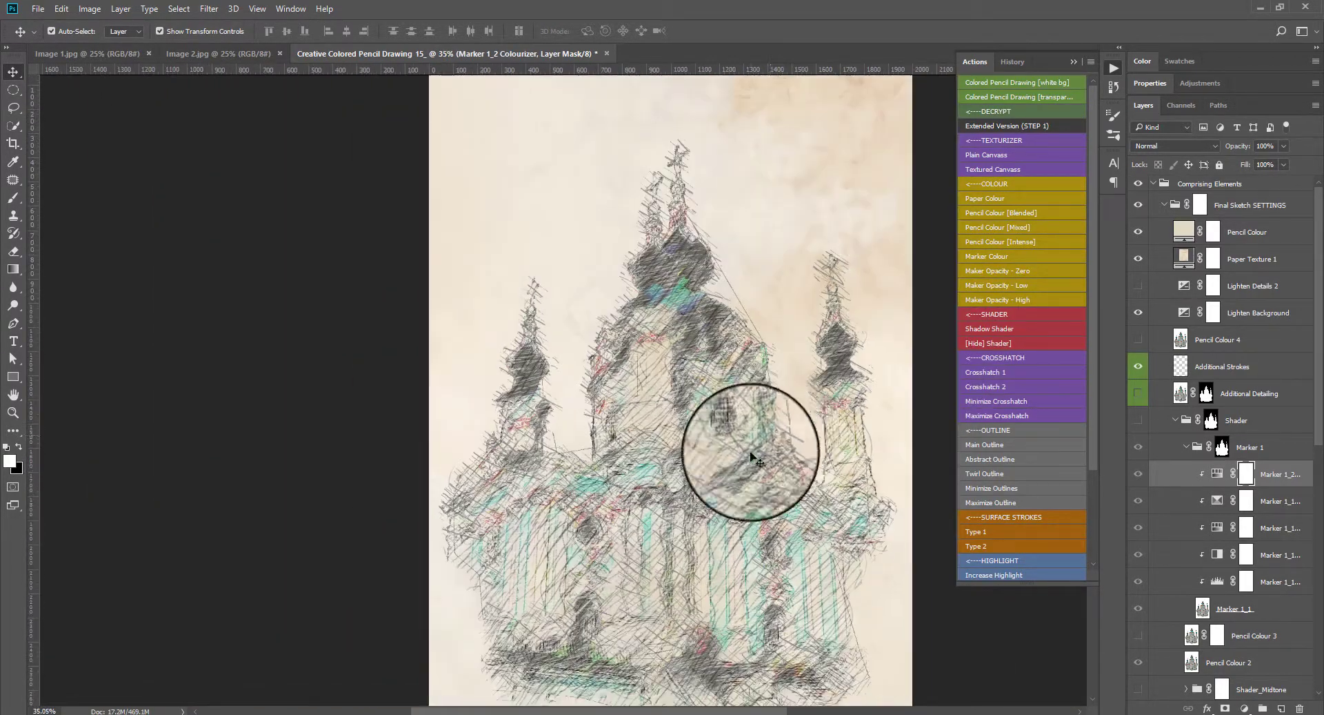
pyautogui.moveTo(752, 457); pyautogui.dragTo(695, 370)
pyautogui.scroll(1, 644, 449)
pyautogui.moveTo(644, 443); pyautogui.dragTo(631, 387)
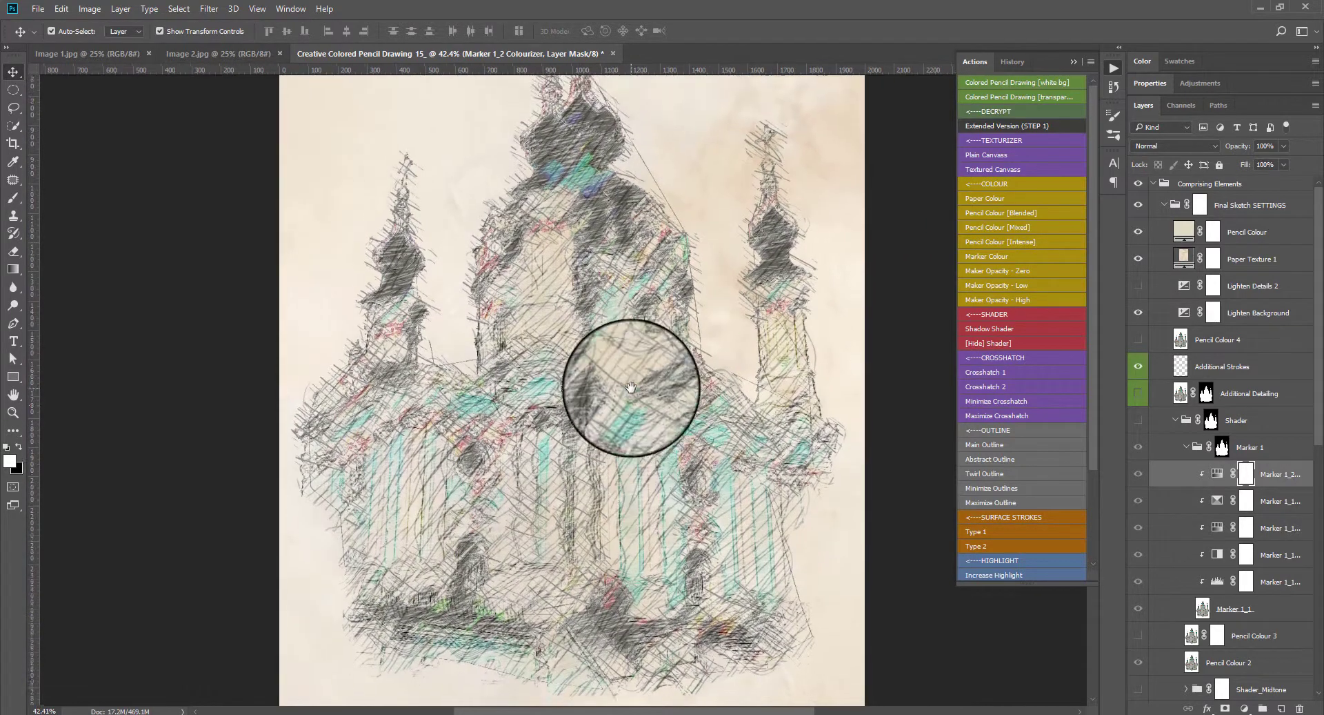
pyautogui.click(992, 327)
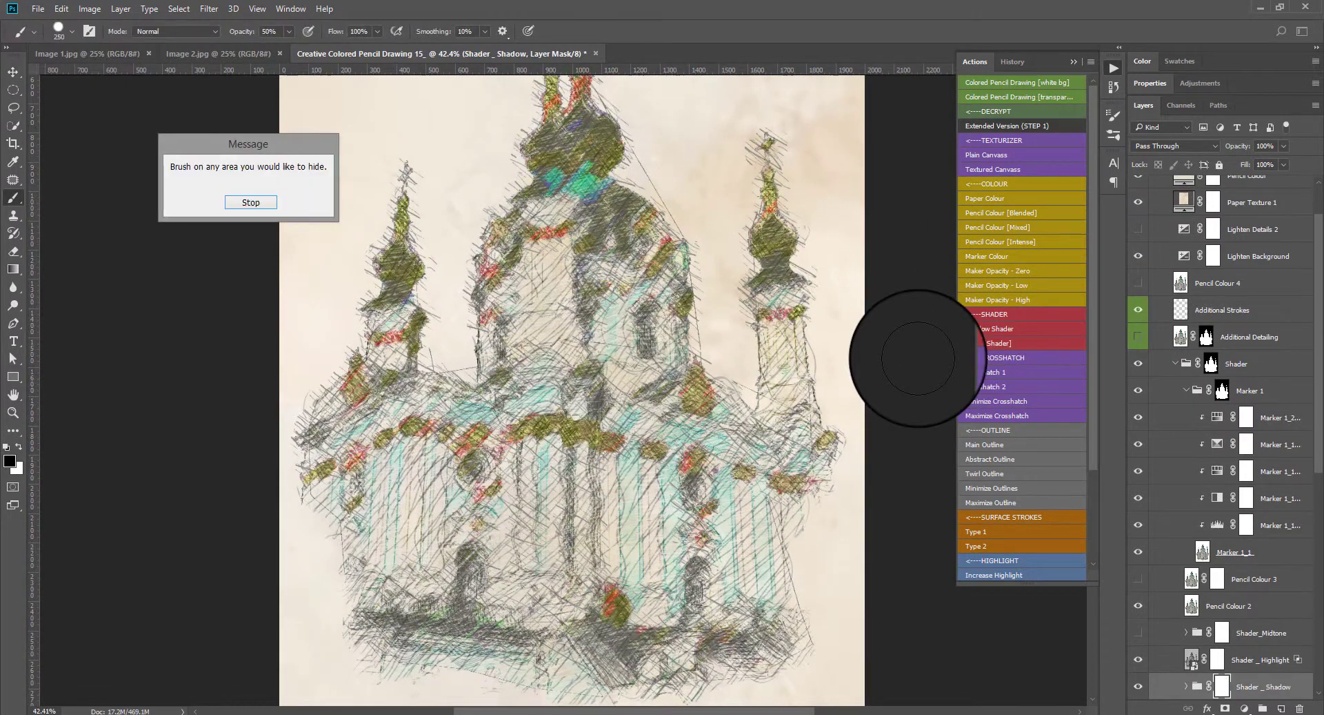
pyautogui.click(250, 202)
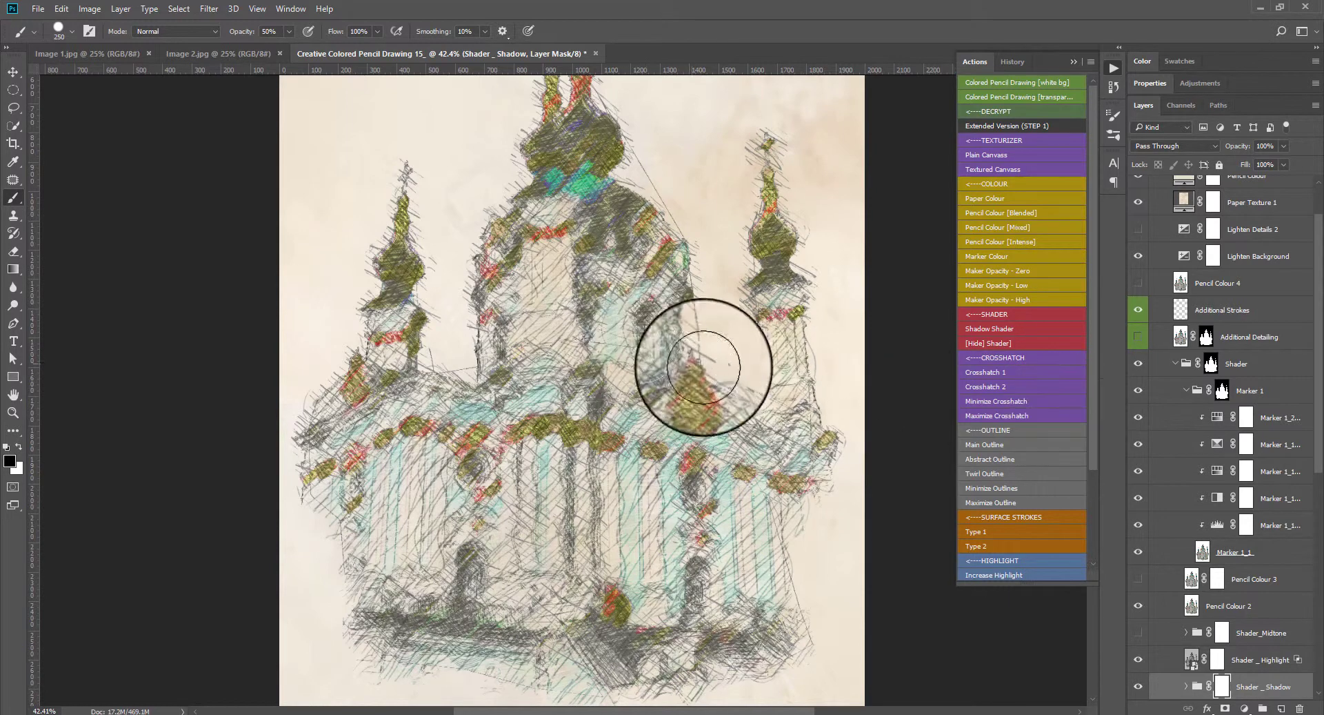
# Step: Try the High and then the Low action of the SHADOW group on the drawing
pyautogui.scroll(-2, 1020, 456)
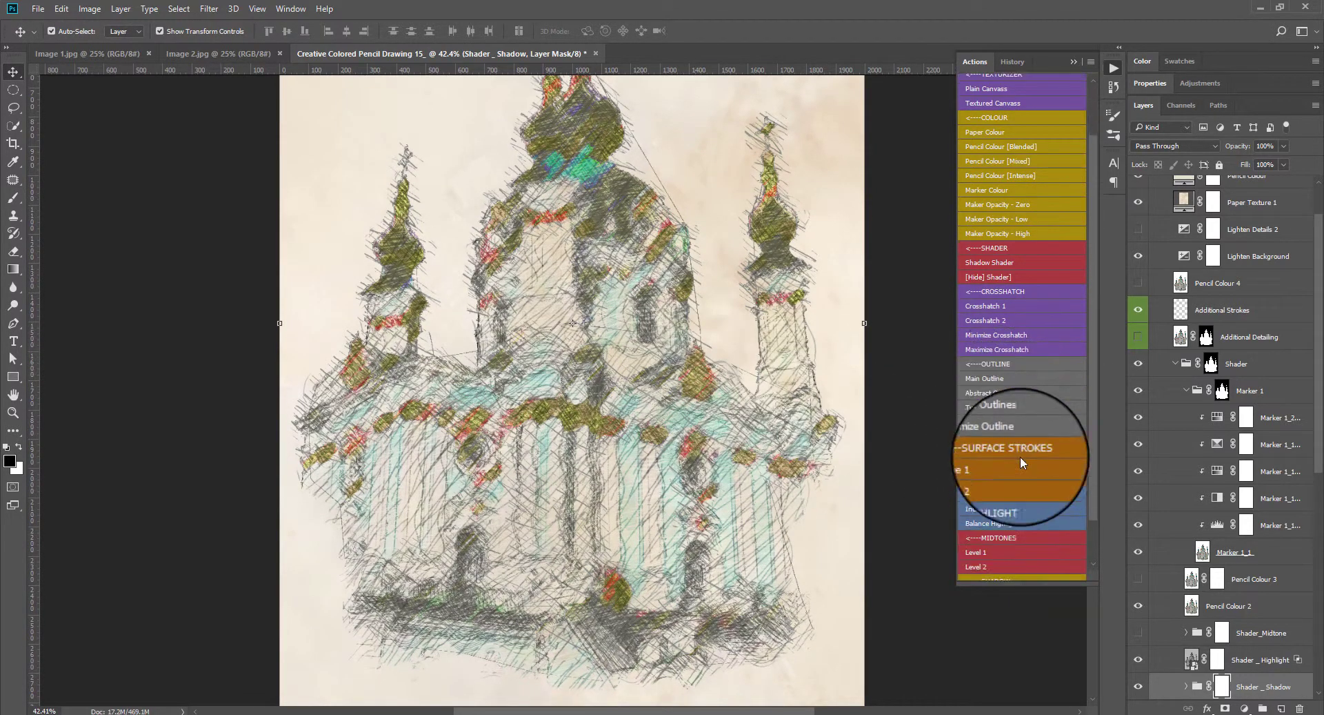
pyautogui.scroll(-2, 1020, 457)
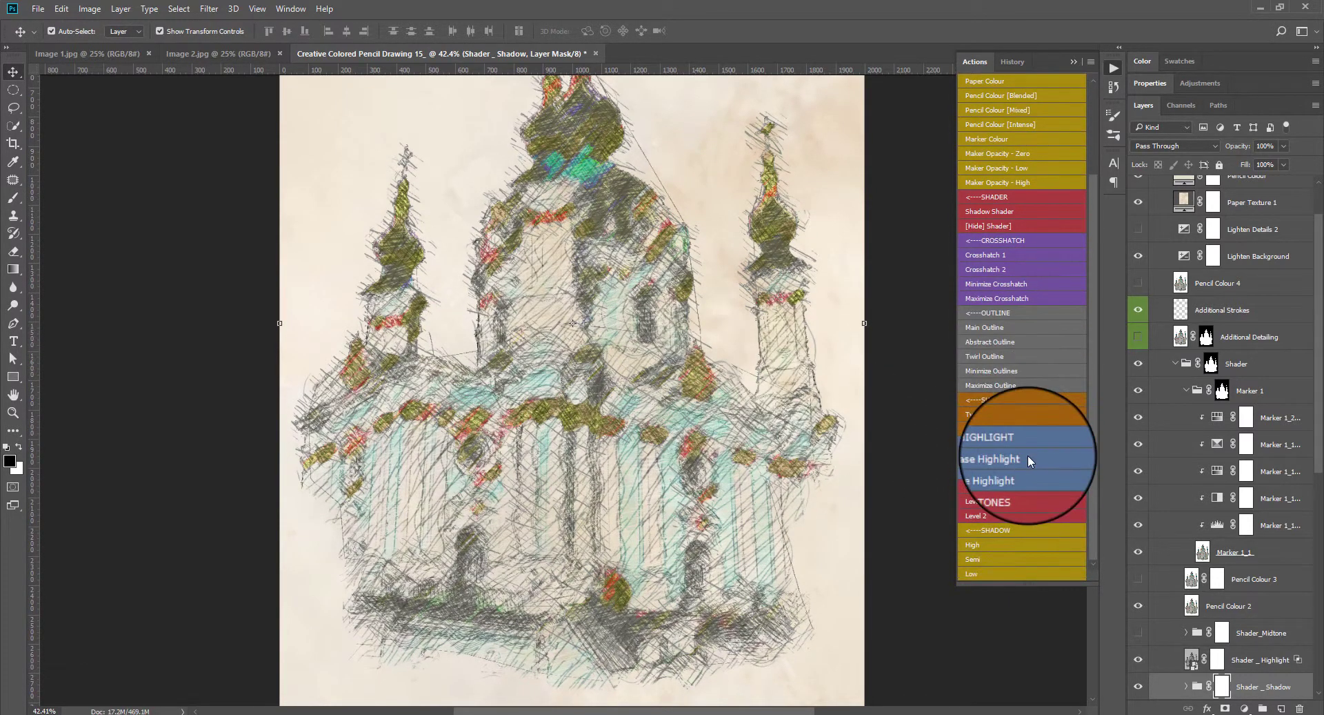
pyautogui.click(975, 545)
pyautogui.click(978, 573)
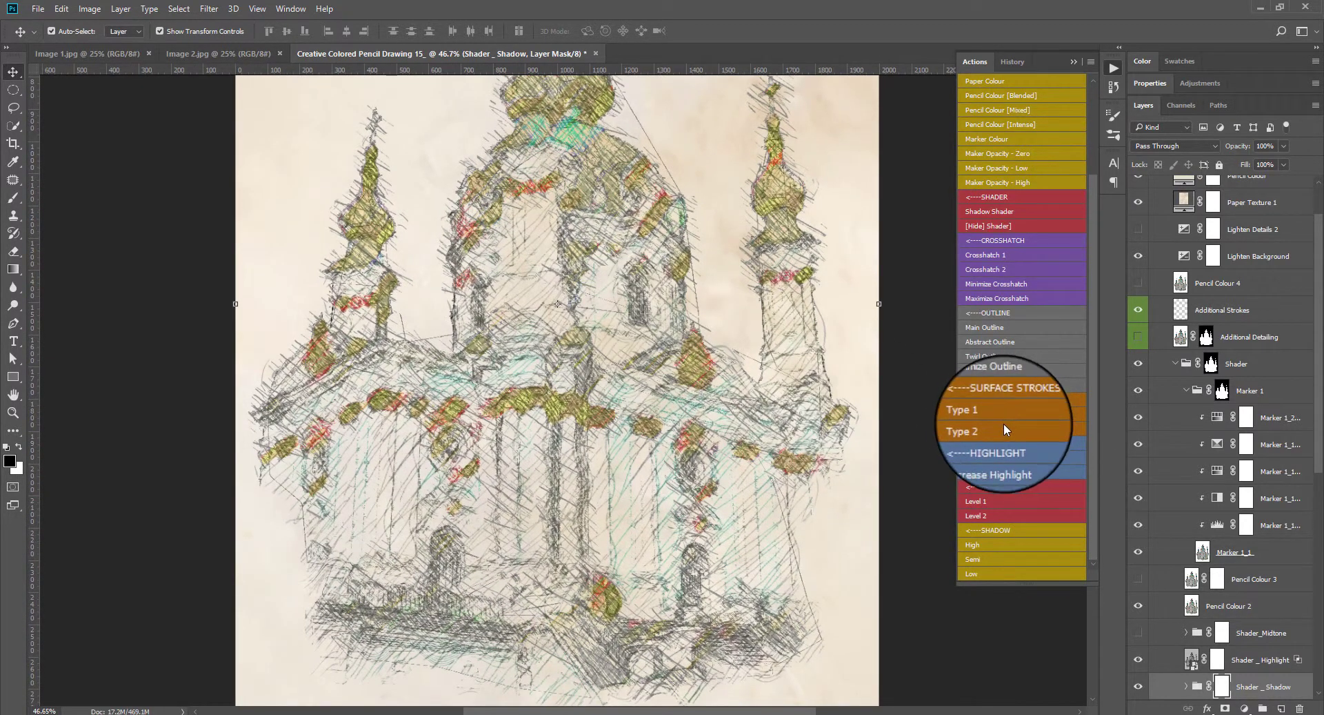
# Step: Try the Type 2 surface strokes action and examine the strokes on the church facade
pyautogui.click(978, 429)
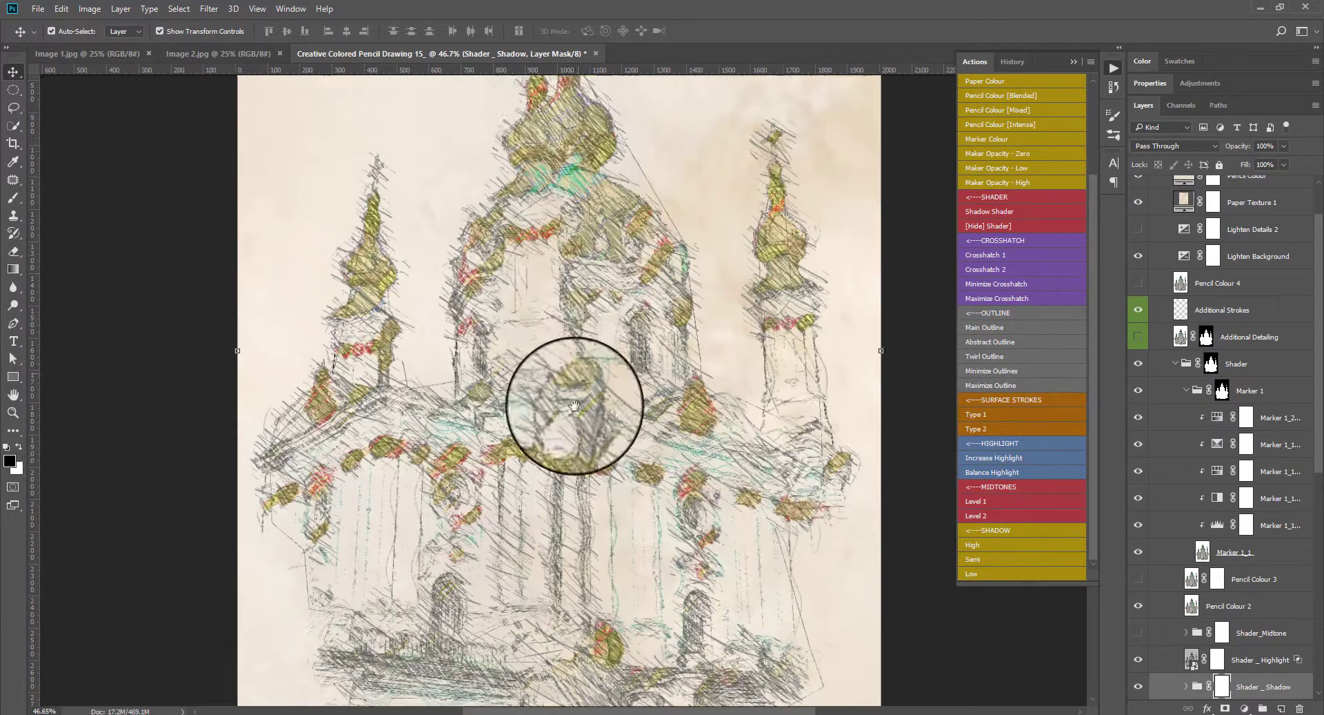
pyautogui.scroll(2, 583, 449)
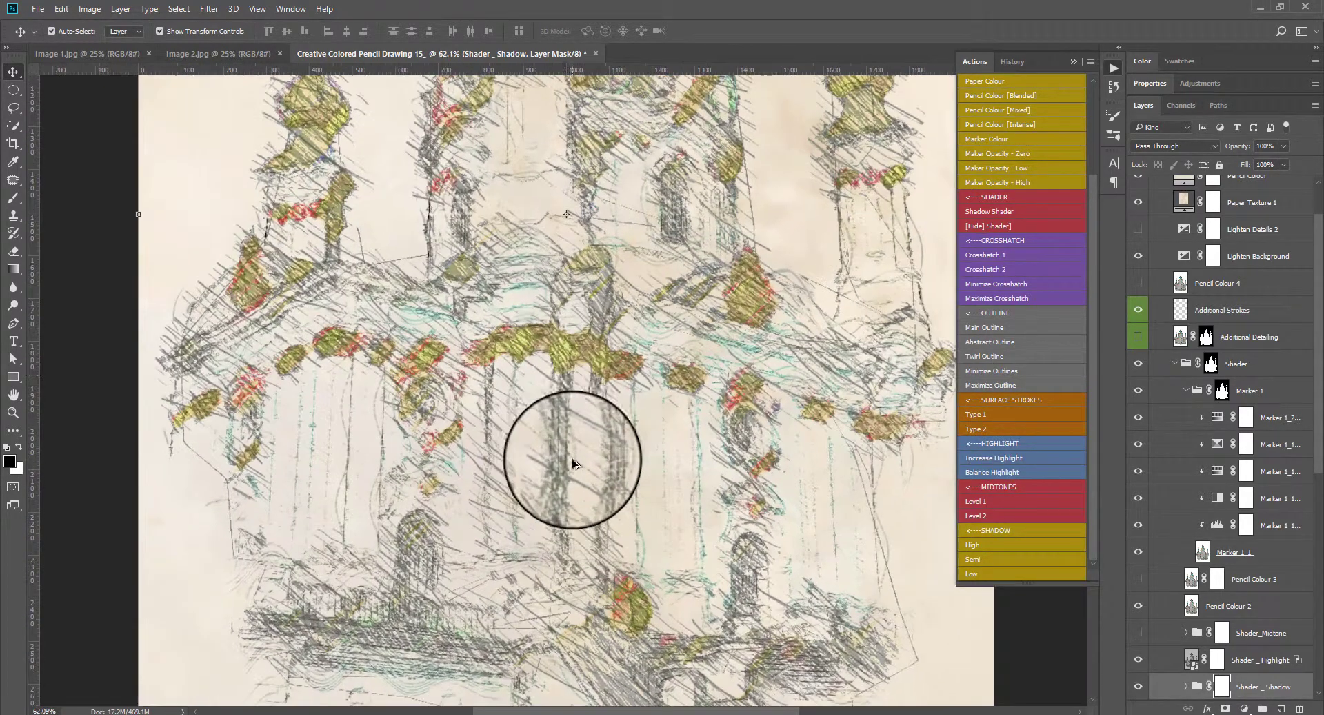
pyautogui.scroll(-3, 570, 254)
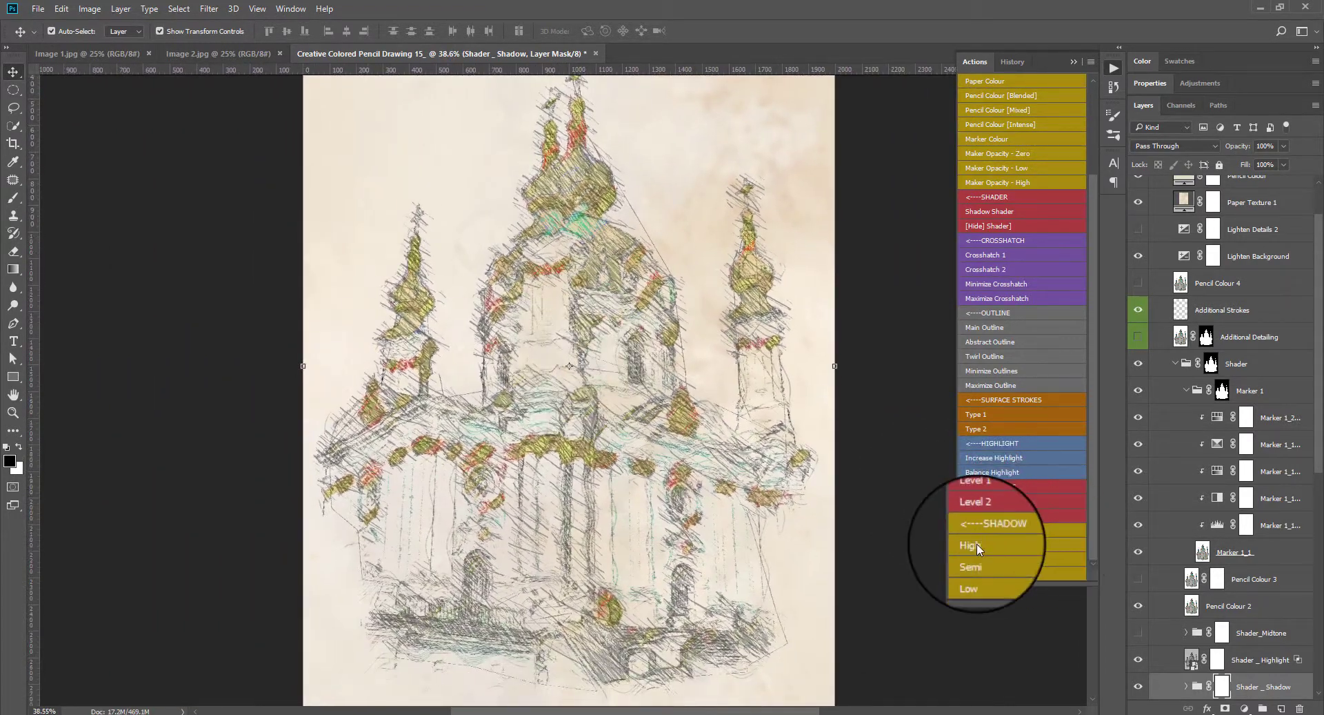
# Step: Run the High shadow action and the Type 1 surface strokes action on the drawing
pyautogui.click(977, 544)
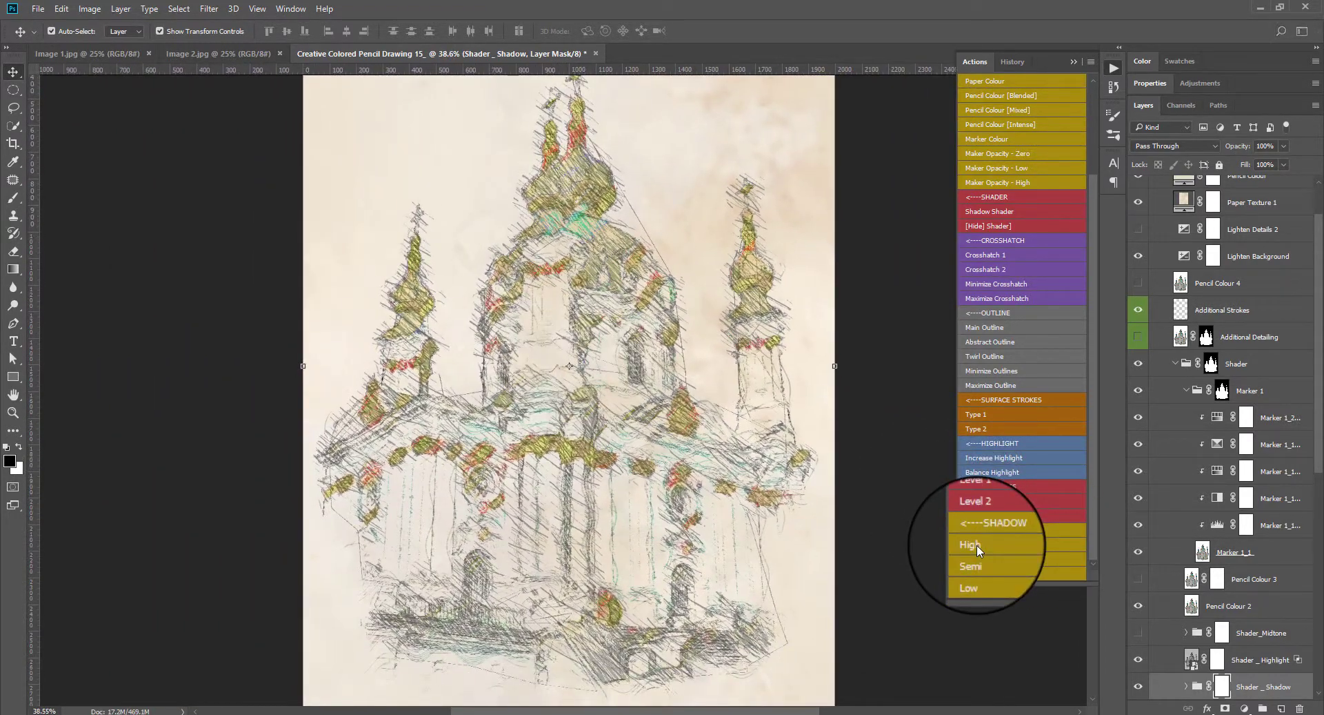
pyautogui.click(981, 416)
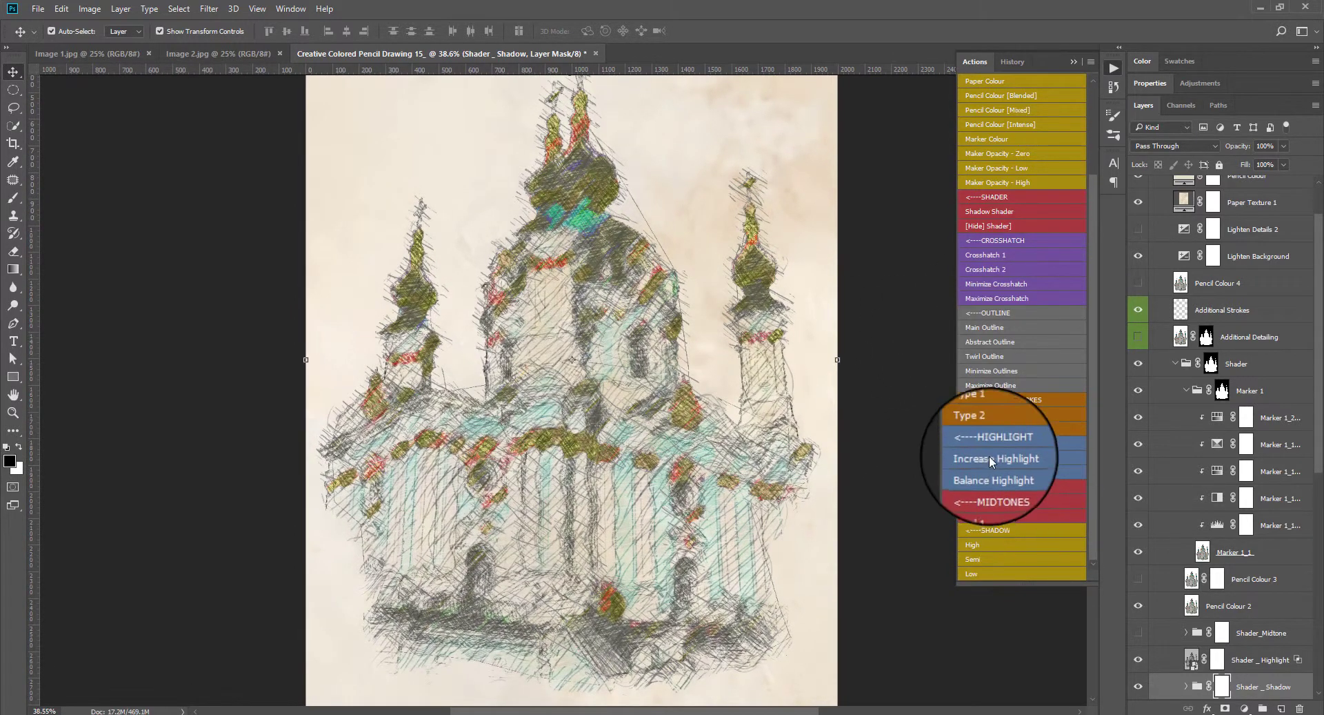
# Step: Try the Level 2 midtones action, inspect the facade detail, and switch the midtones to Level 1
pyautogui.scroll(5, 606, 507)
pyautogui.click(982, 517)
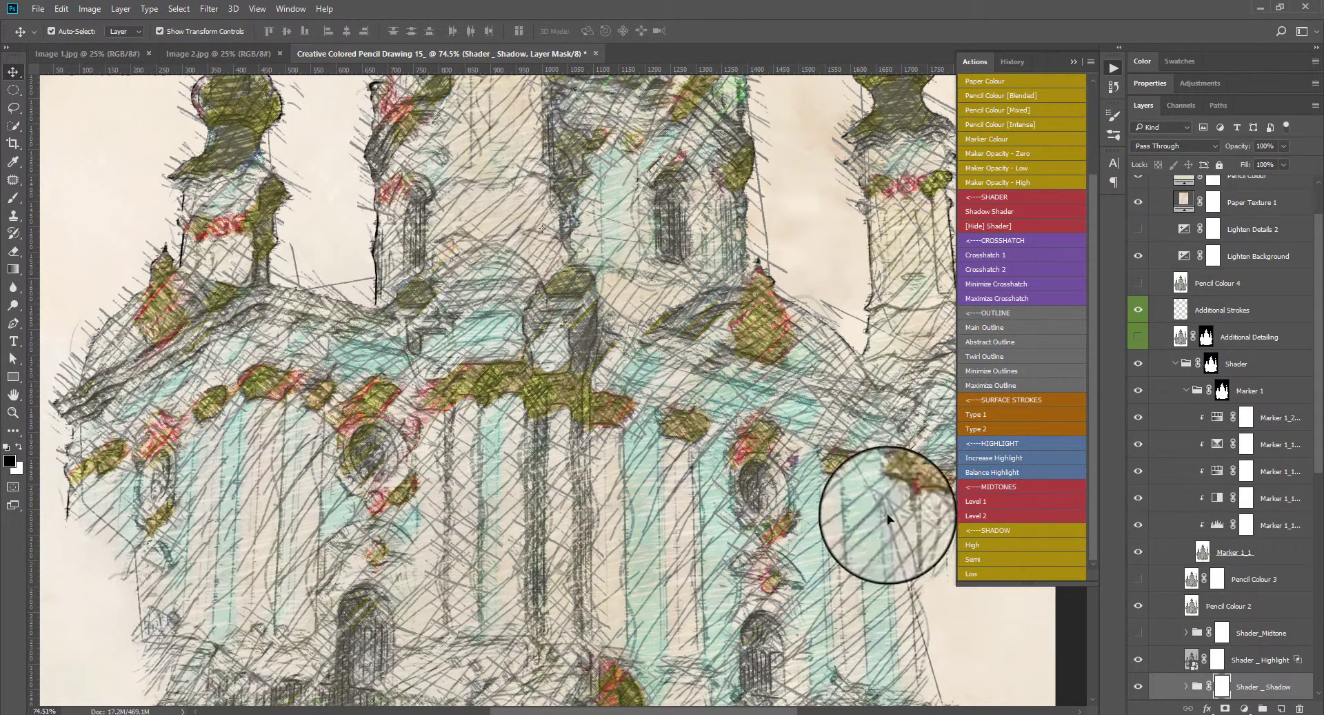
pyautogui.scroll(-3, 887, 504)
pyautogui.scroll(-2, 821, 507)
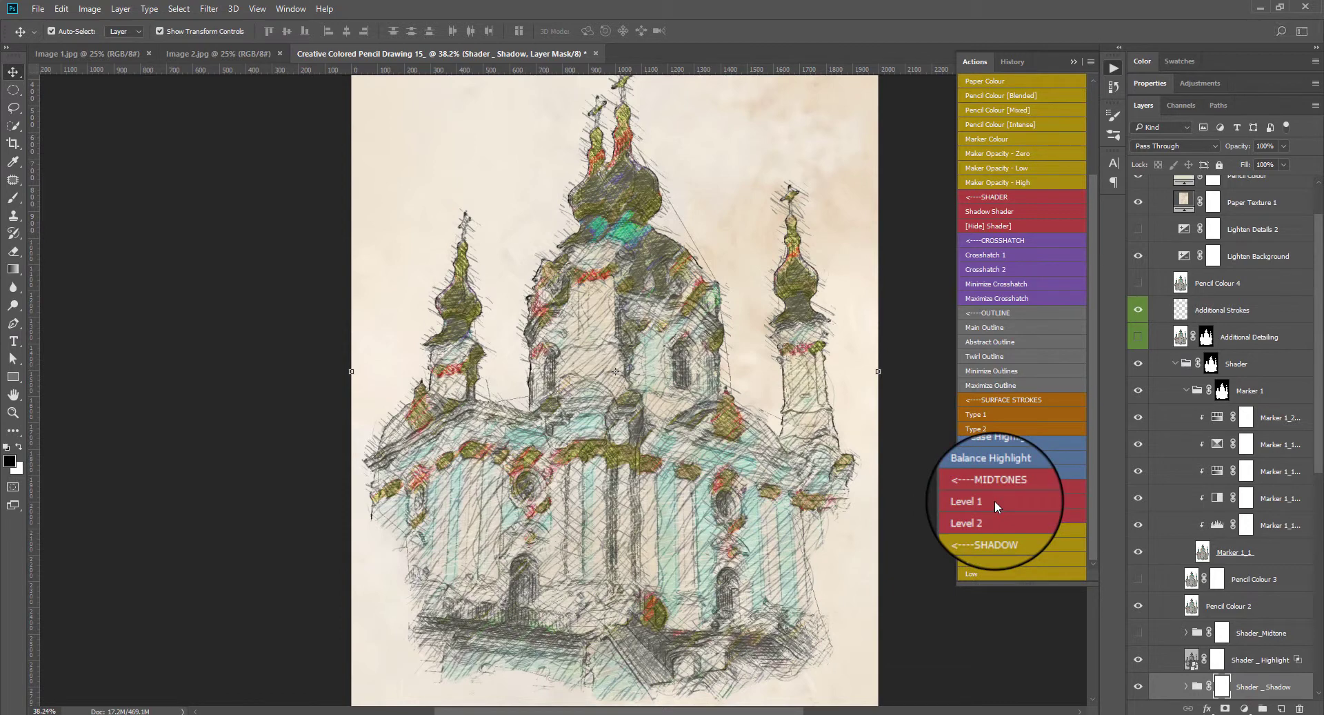
pyautogui.click(995, 500)
# Step: Collapse all nested layer groups and toggle the Final Sketch SETTINGS group's visibility to compare the sketch with the photo
pyautogui.scroll(2, 1186, 302)
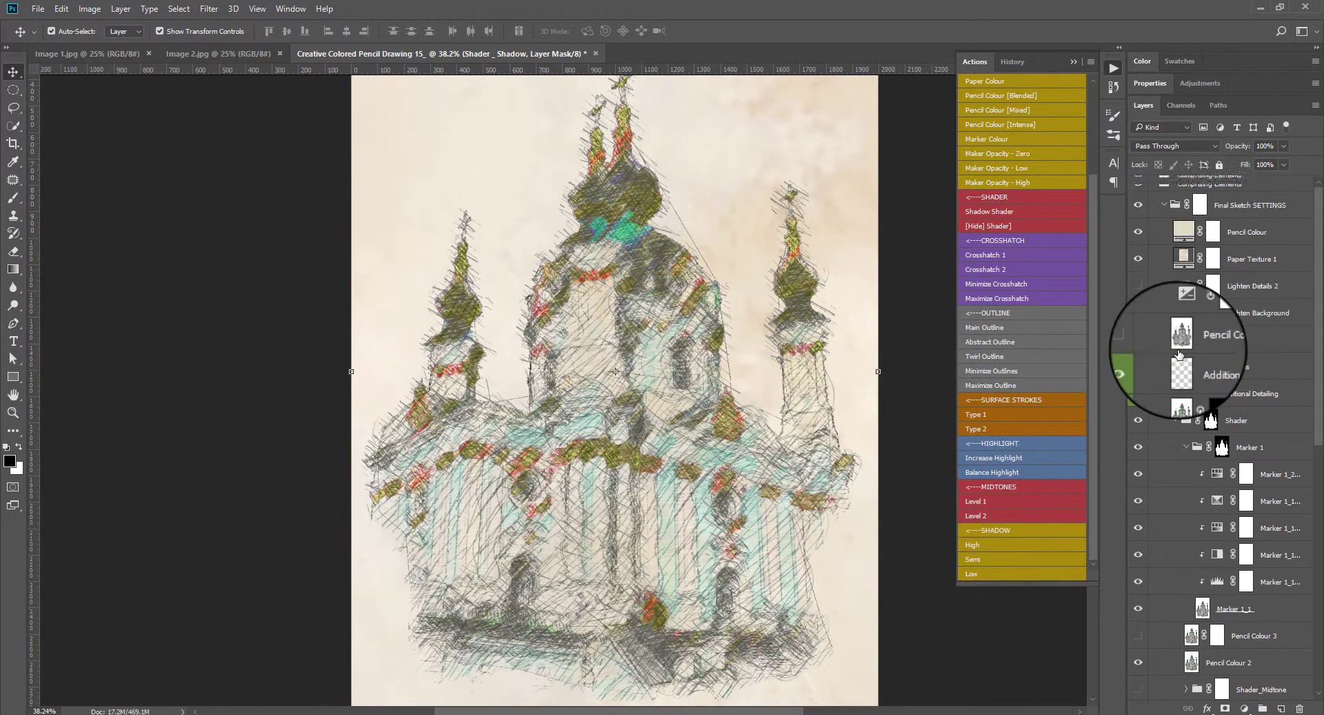
pyautogui.keyDown('alt'); pyautogui.click(1154, 185); pyautogui.keyUp('alt')
pyautogui.click(1153, 185)
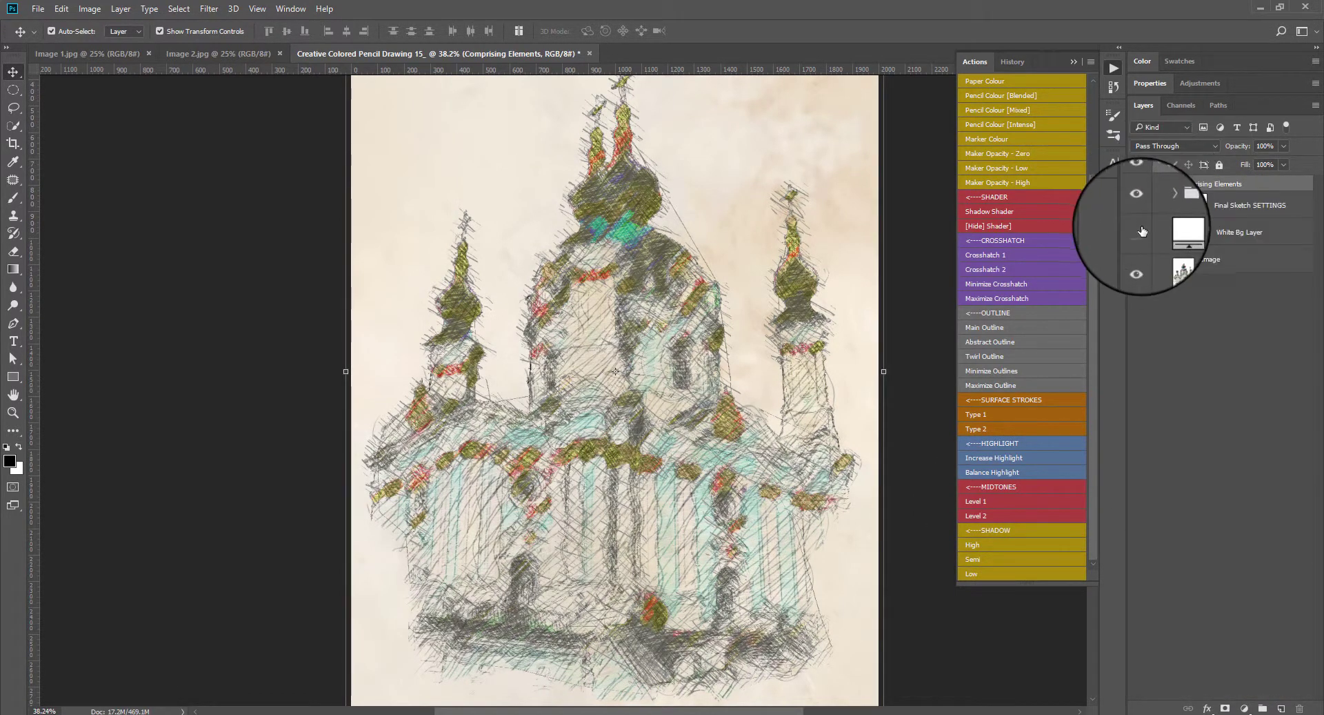
pyautogui.click(1139, 207)
pyautogui.click(1139, 205)
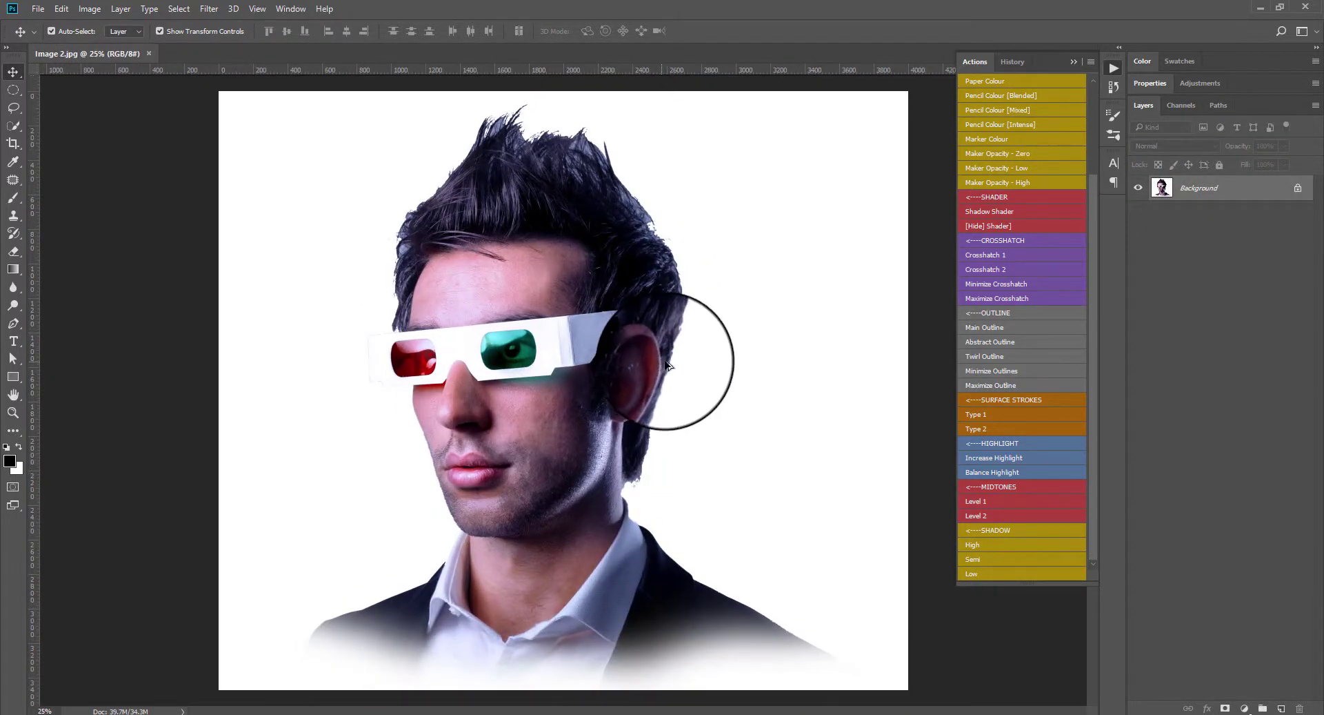
# Step: Run the Colored Pencil Drawing [white bg] action on the Image 2.jpg portrait
pyautogui.scroll(3, 1077, 138)
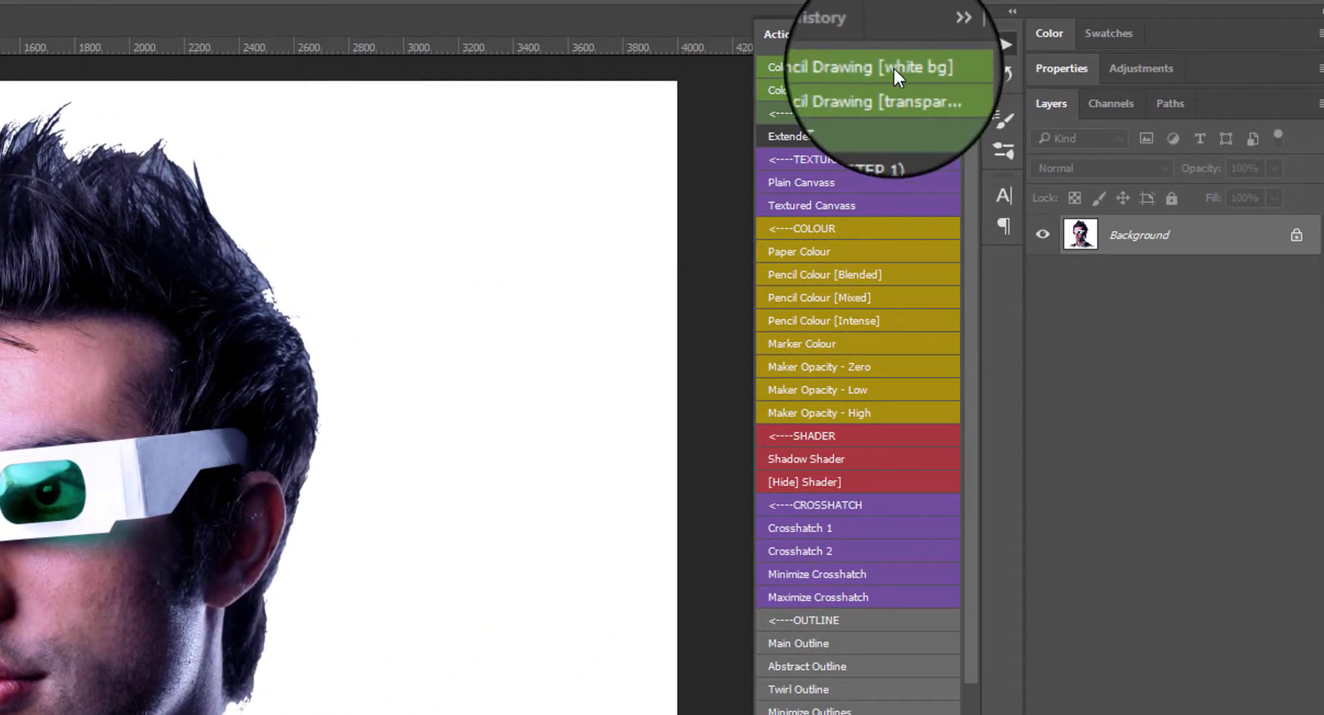
pyautogui.click(893, 67)
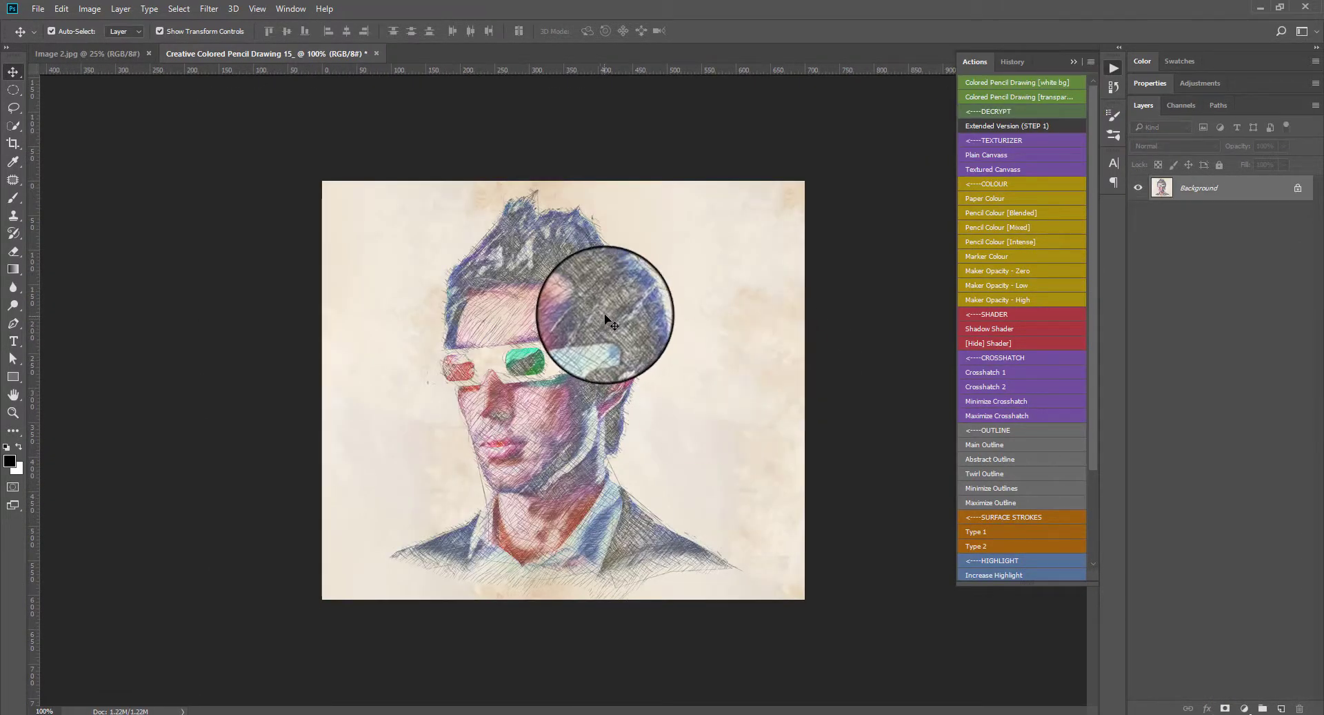
# Step: Check the pixel dimensions of the portrait's pencil drawing without changing them
pyautogui.click(89, 8)
pyautogui.click(55, 104)
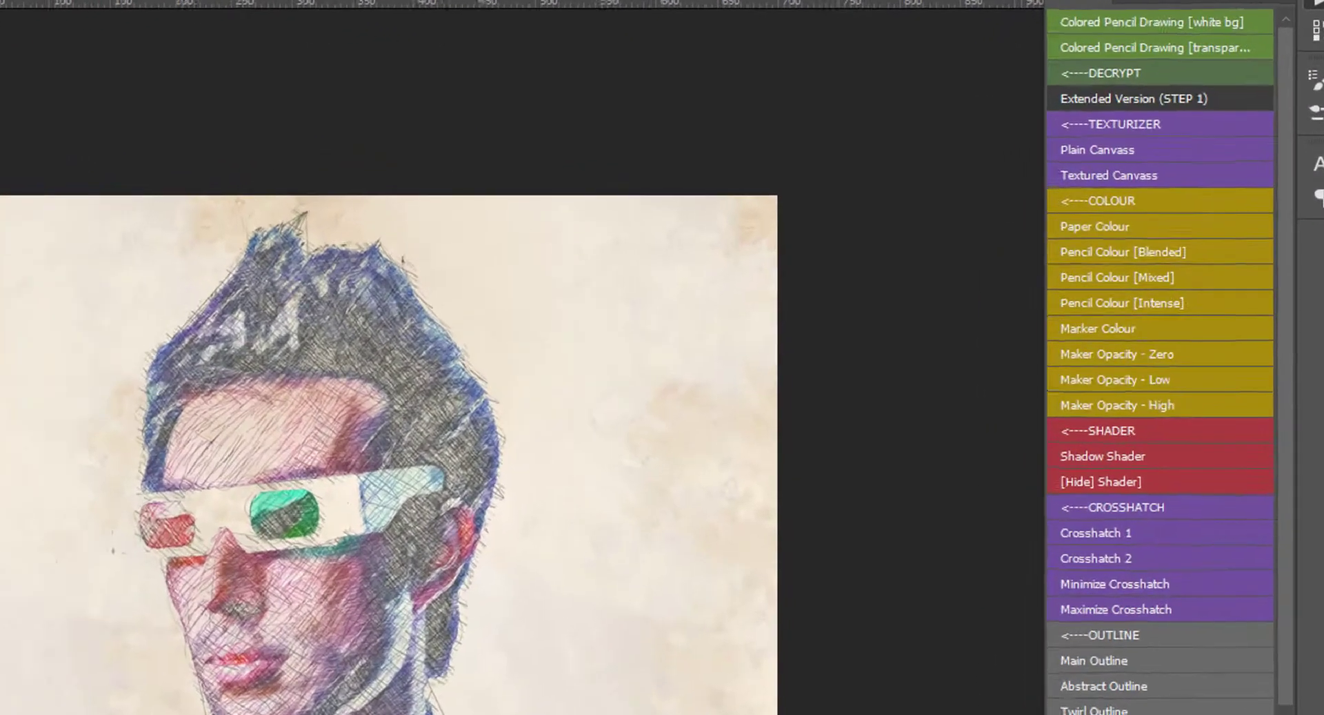
pyautogui.press('Tab')
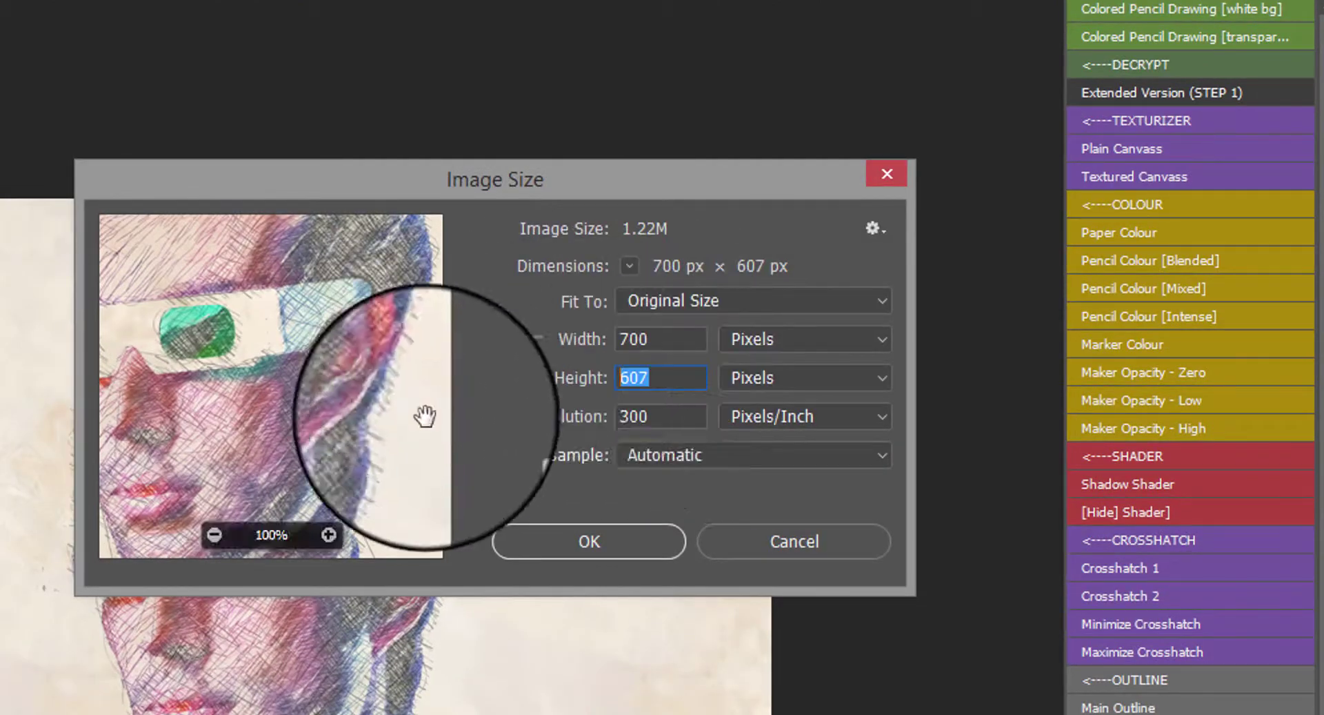
pyautogui.click(793, 545)
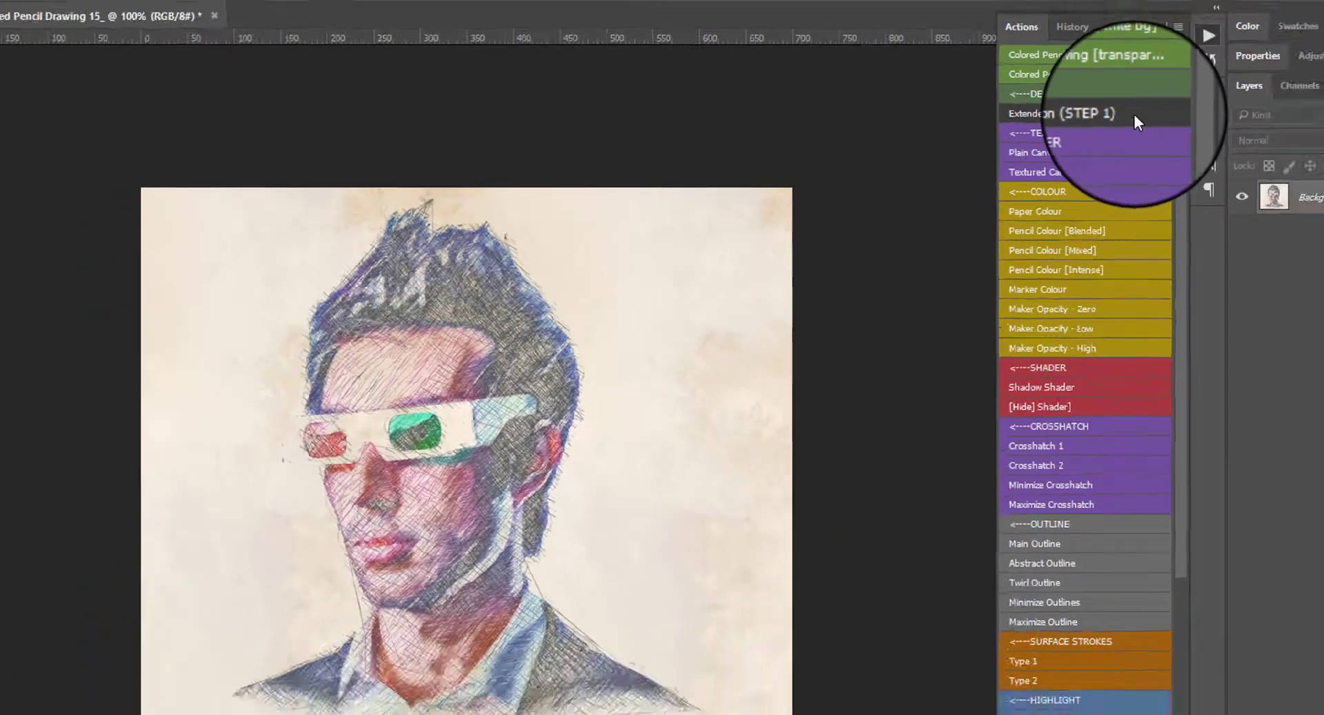
# Step: Run the Extended Version (STEP 1) action on the portrait drawing and examine the pencil strokes on the face
pyautogui.click(1134, 114)
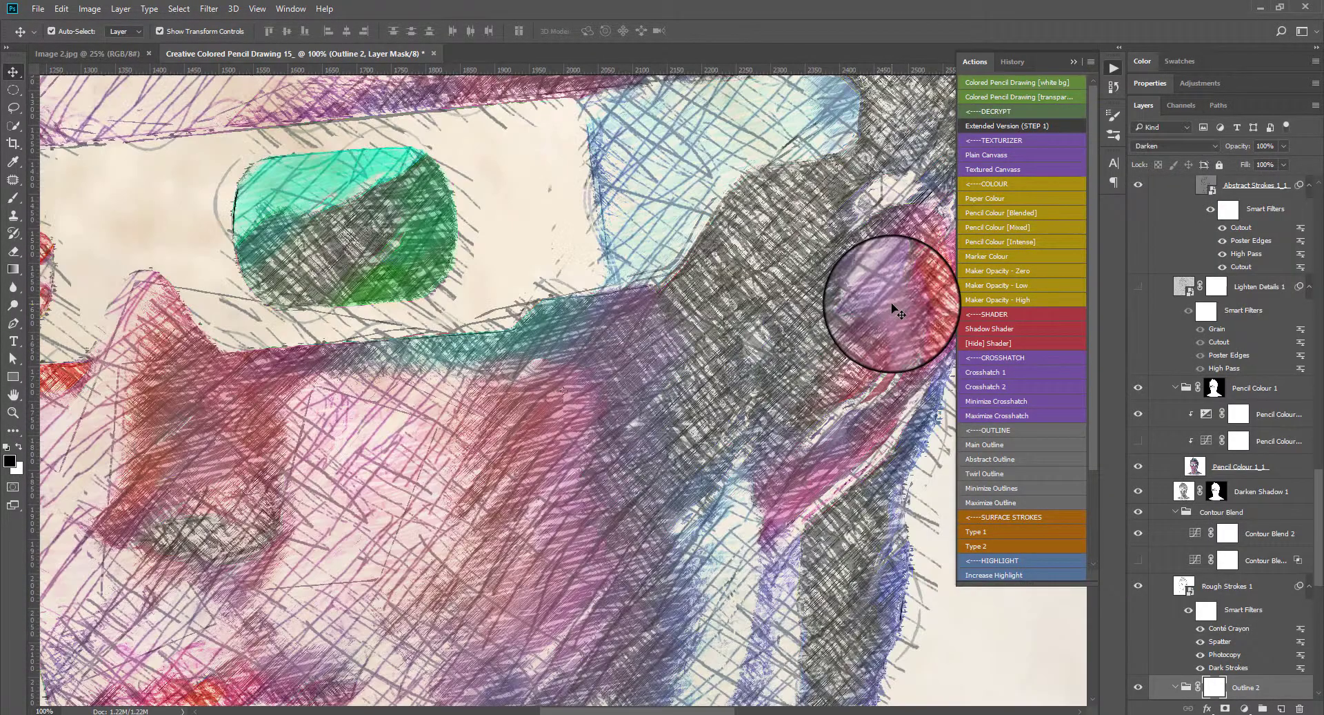
pyautogui.scroll(-6, 837, 349)
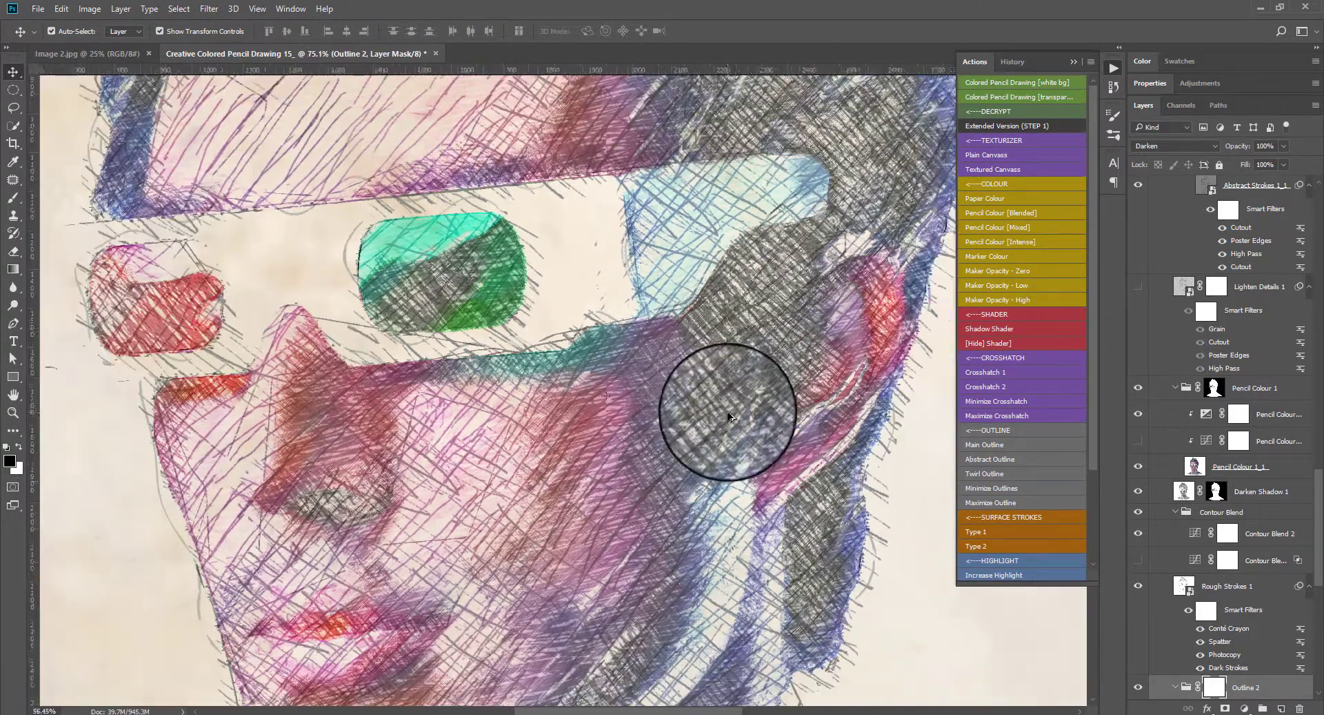
pyautogui.scroll(6, 728, 413)
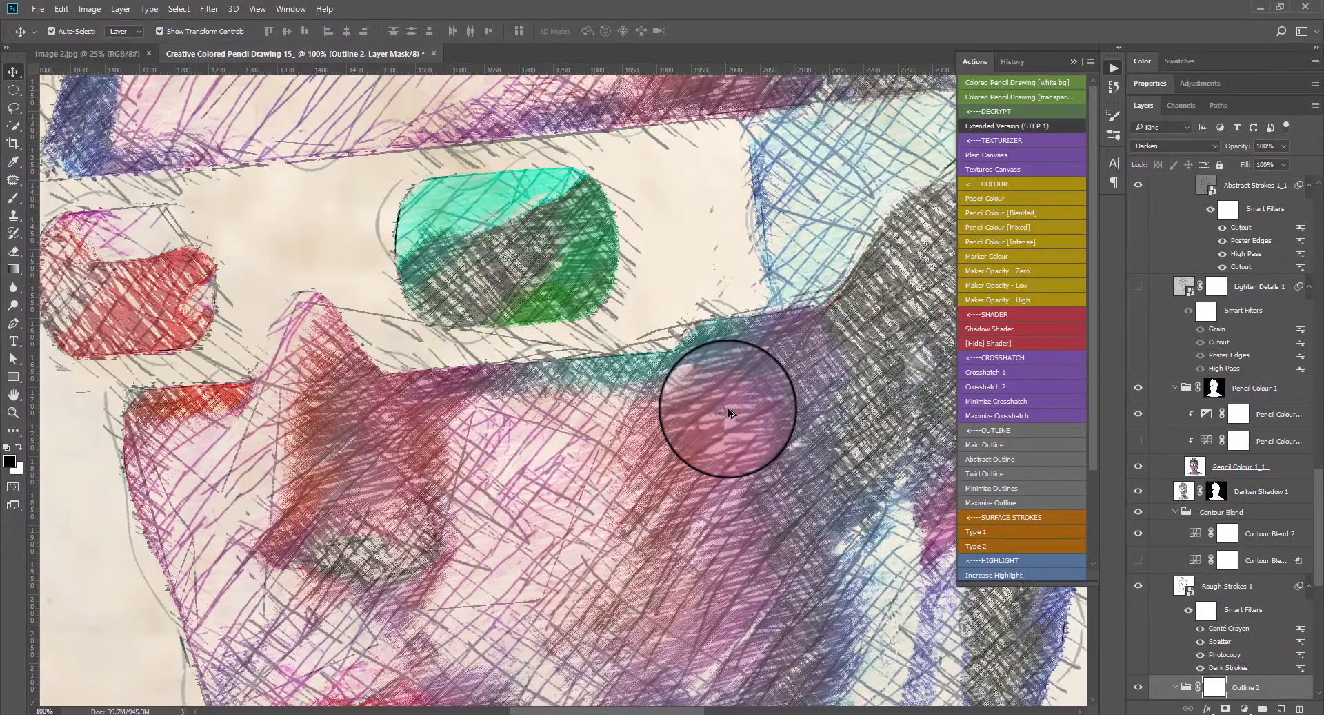
# Step: View the whole extended portrait drawing and check its image size without changing it
pyautogui.scroll(-10, 728, 413)
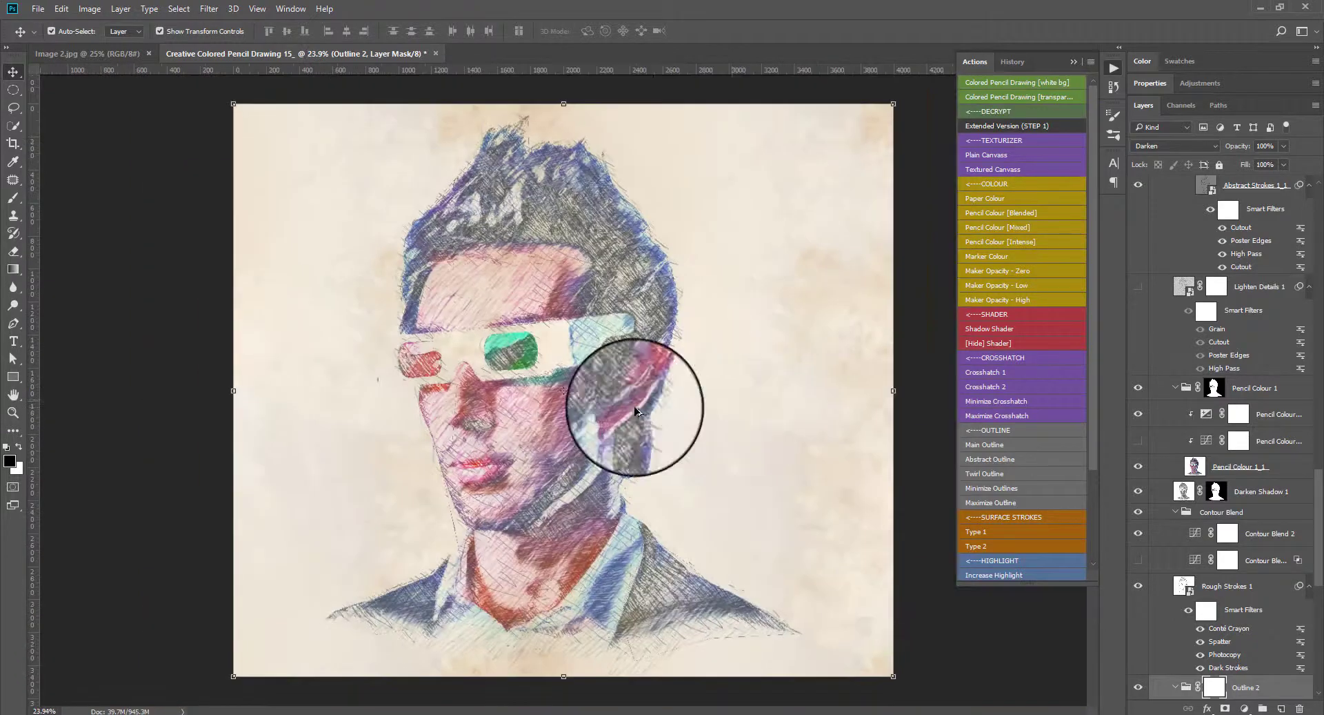
pyautogui.click(90, 8)
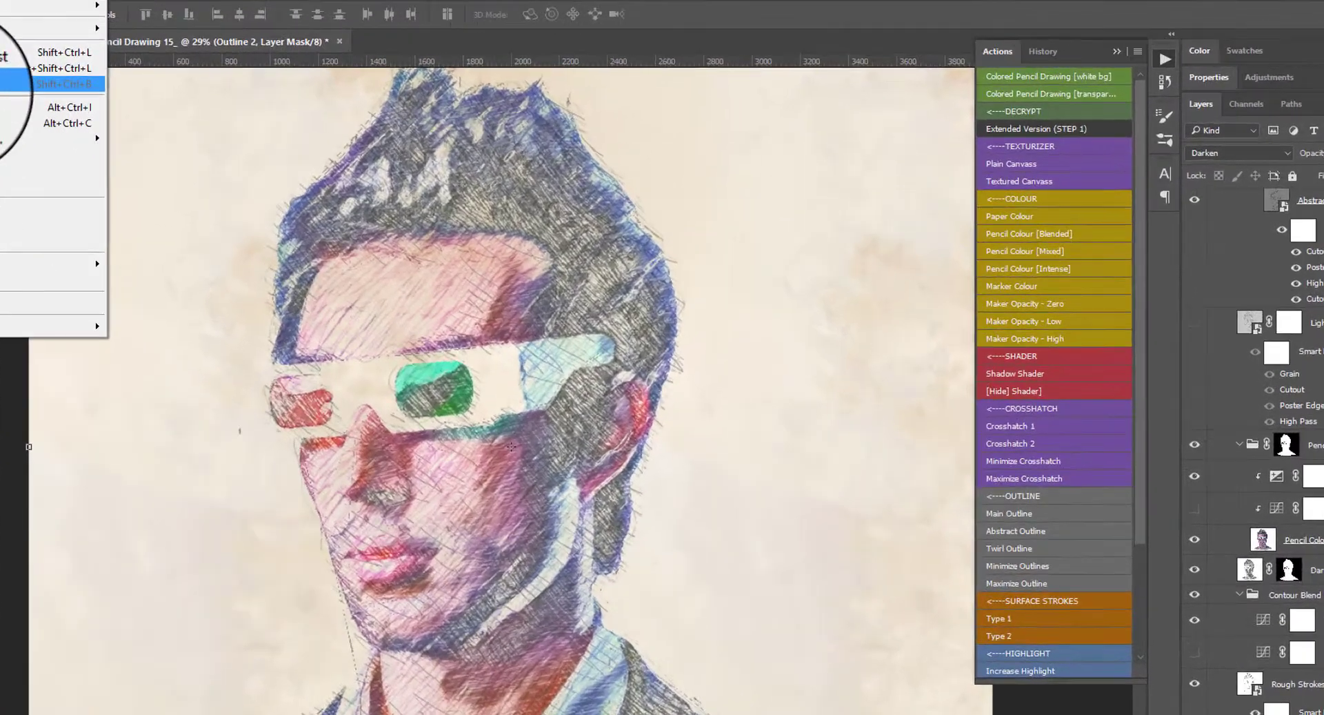
pyautogui.click(110, 117)
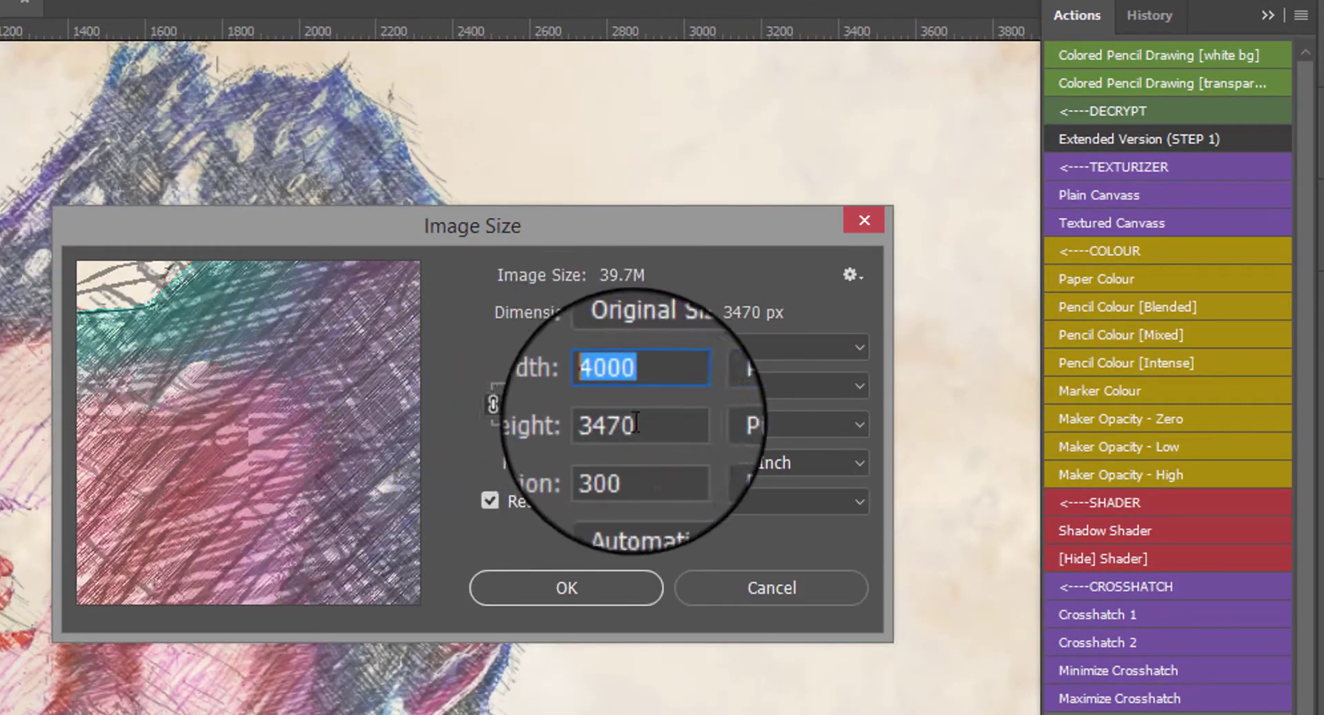
pyautogui.press('Tab')
pyautogui.click(766, 583)
# Step: Examine the pencil strokes across the portrait's face, neck, shoulders, glasses and hair
pyautogui.scroll(3, 606, 386)
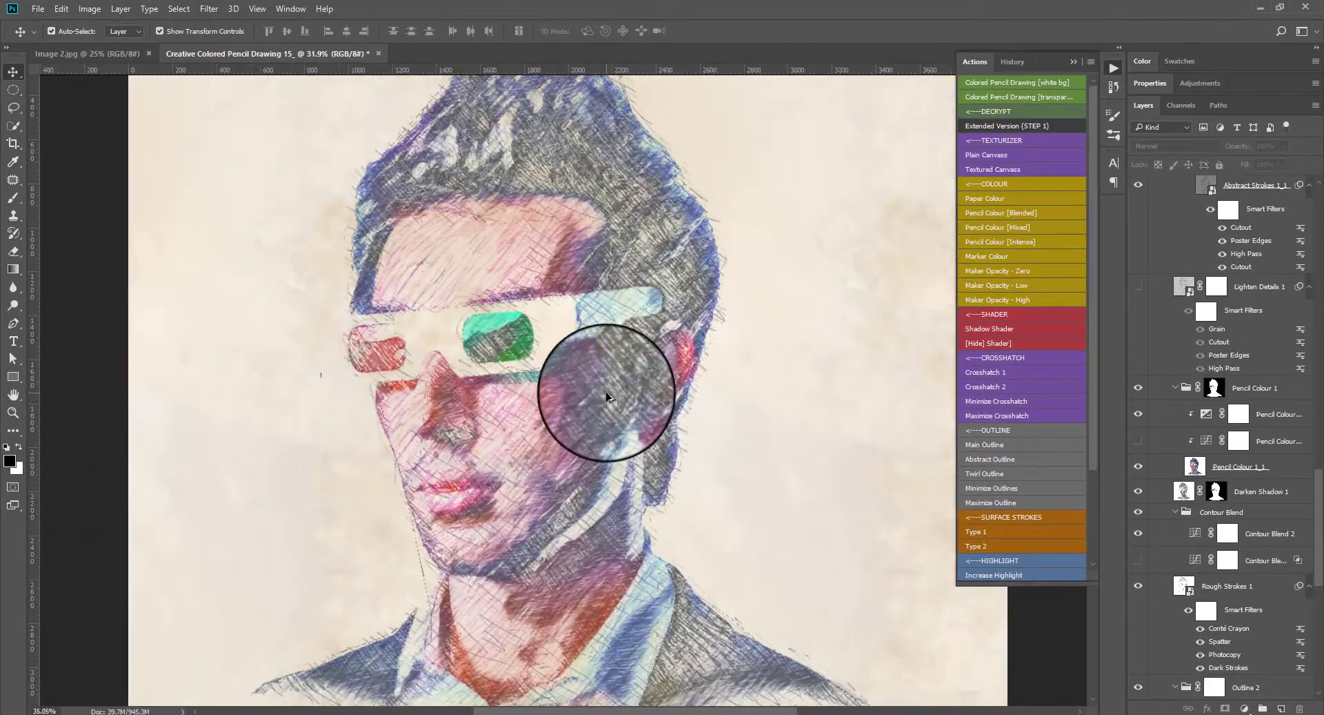
pyautogui.scroll(1, 607, 392)
pyautogui.moveTo(537, 309); pyautogui.dragTo(606, 271)
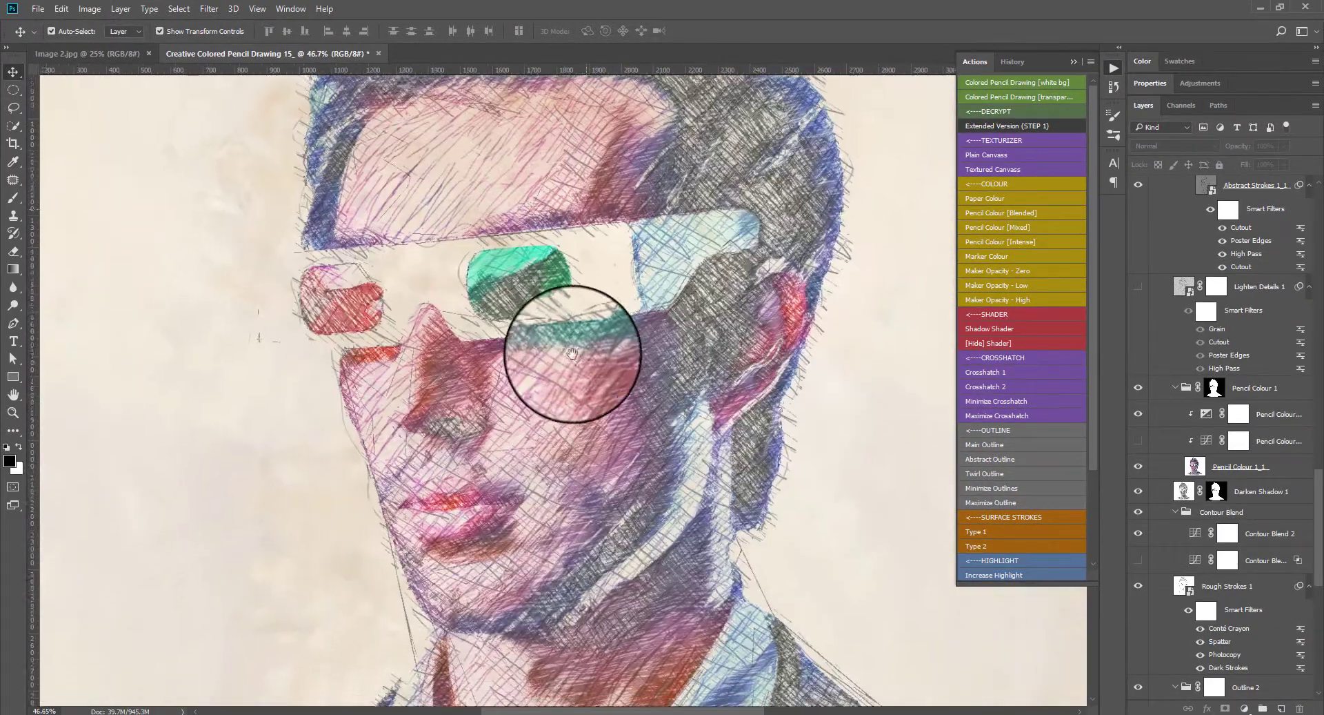
pyautogui.moveTo(613, 488); pyautogui.dragTo(621, 361)
pyautogui.scroll(-2, 556, 349)
pyautogui.scroll(1, 887, 385)
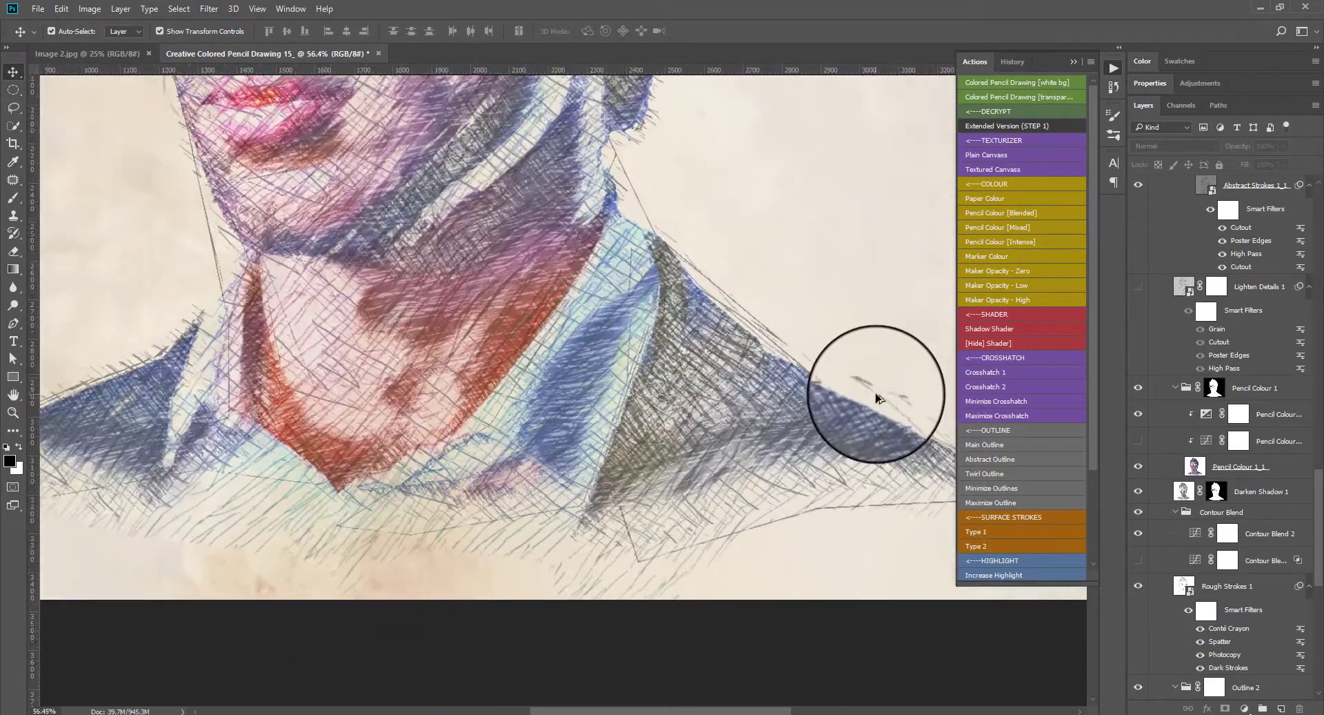
pyautogui.moveTo(881, 414); pyautogui.dragTo(674, 423)
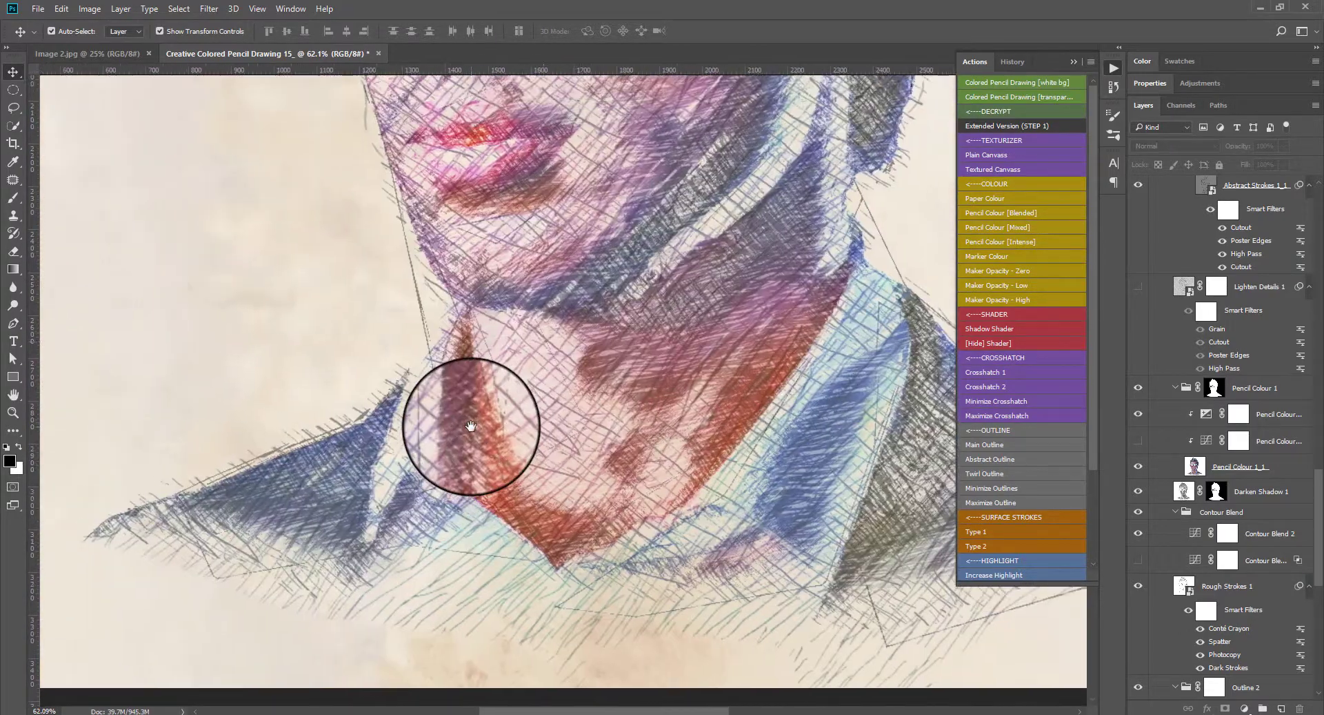
pyautogui.scroll(10, 566, 345)
pyautogui.hscroll(3, 600, 281)
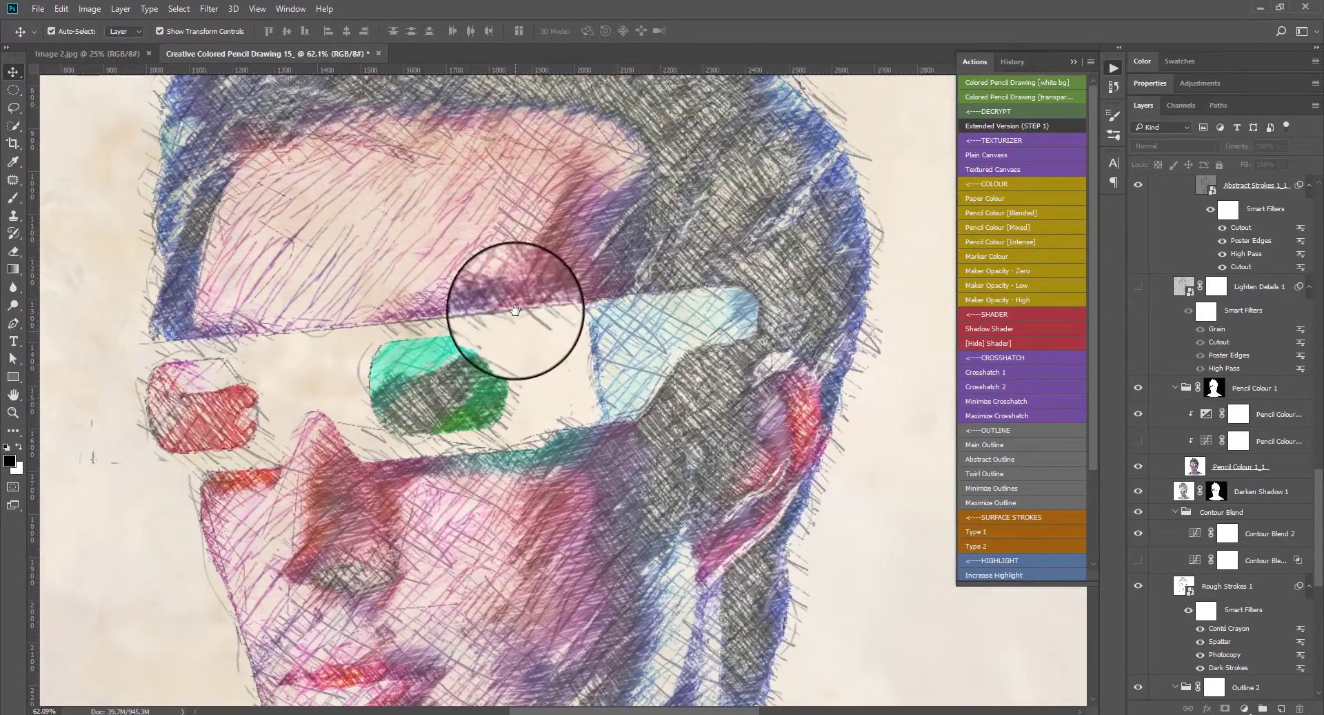
pyautogui.scroll(-4, 544, 355)
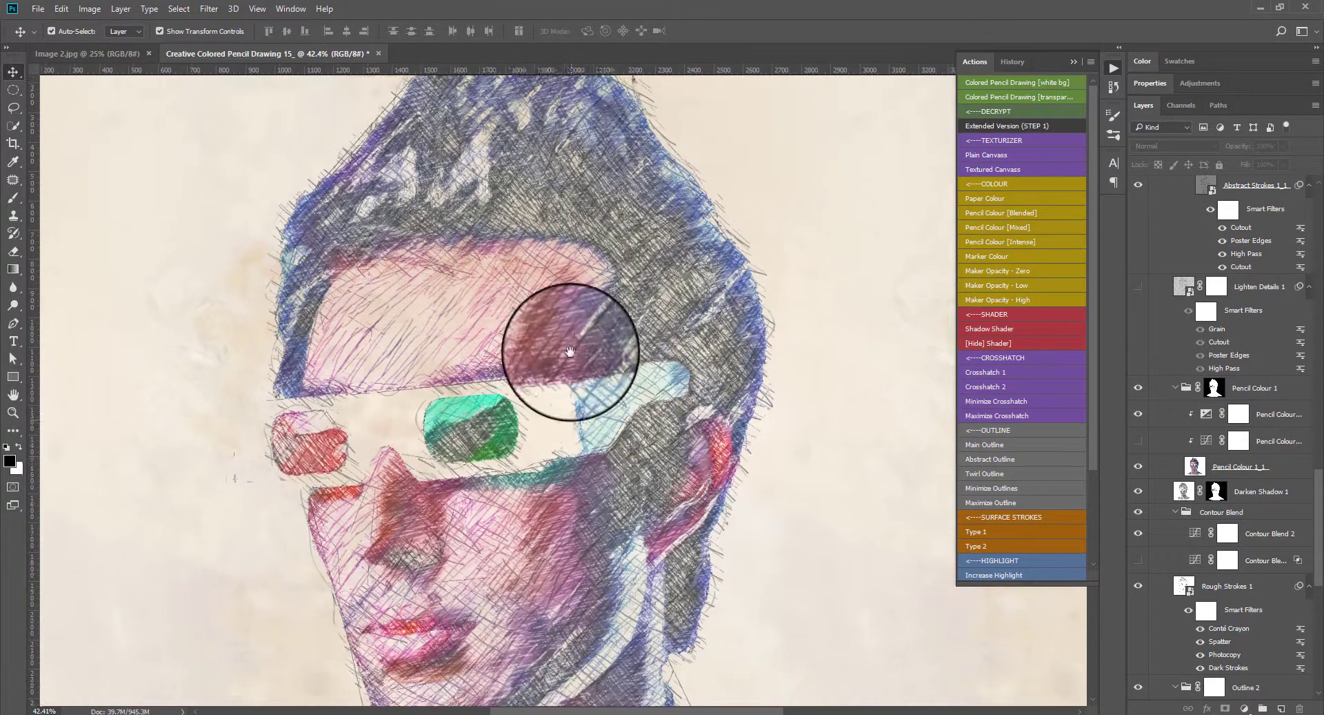
# Step: Collapse all nested groups under Comprising Elements and toggle the sketch and white background visibility to compare the drawing with the source photo
pyautogui.scroll(10, 1212, 297)
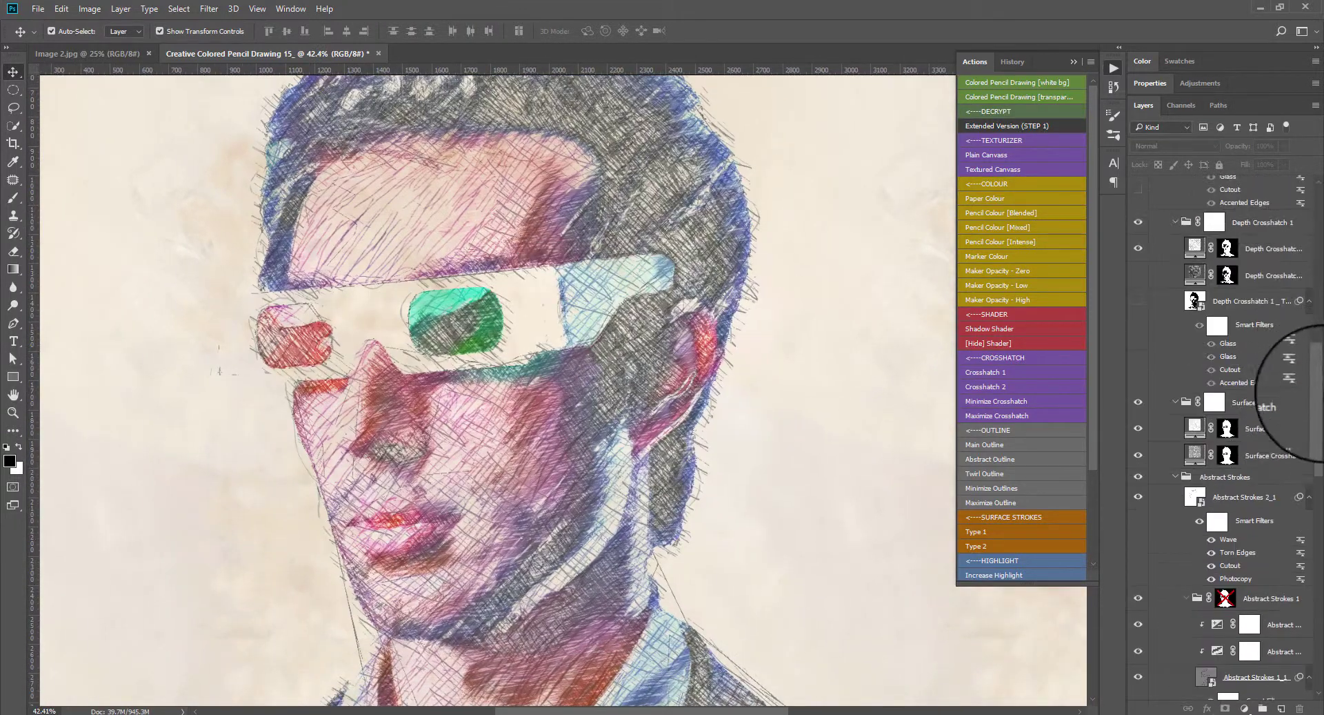
pyautogui.moveTo(1318, 433); pyautogui.dragTo(1316, 131)
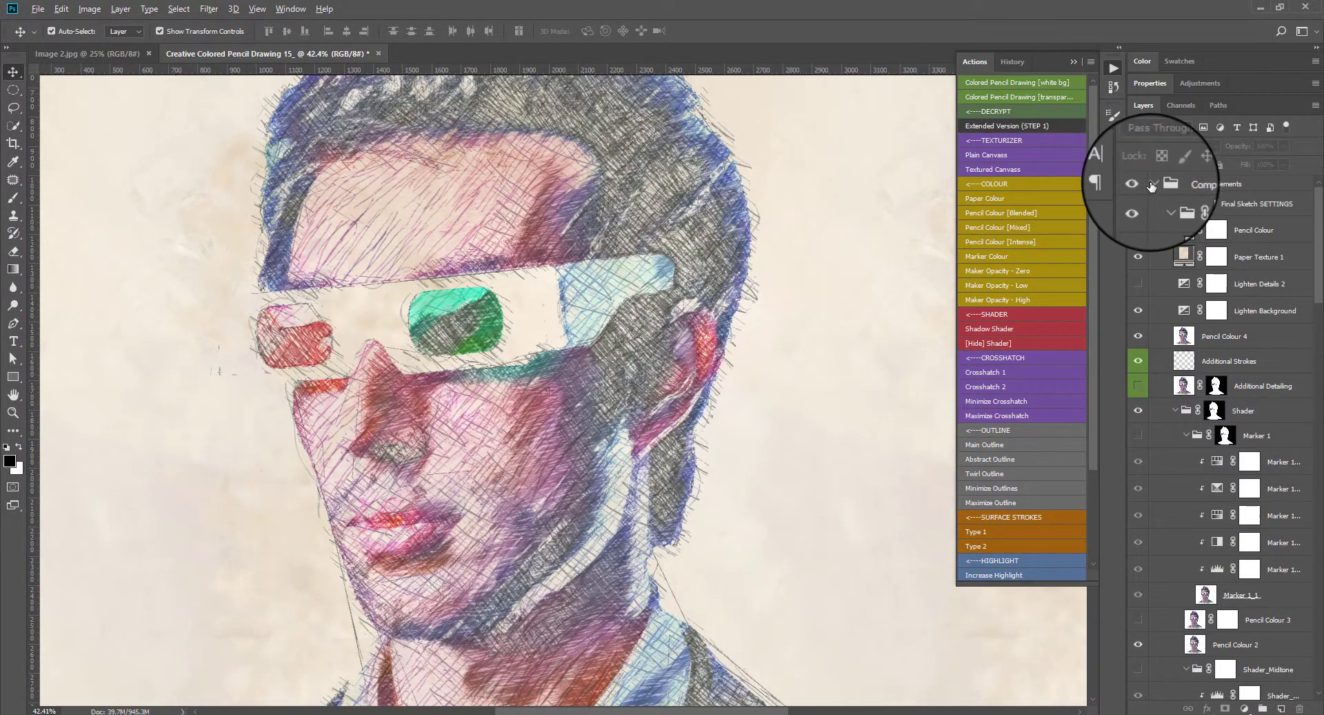
pyautogui.keyDown('alt'); pyautogui.click(1152, 185); pyautogui.keyUp('alt')
pyautogui.click(1152, 184)
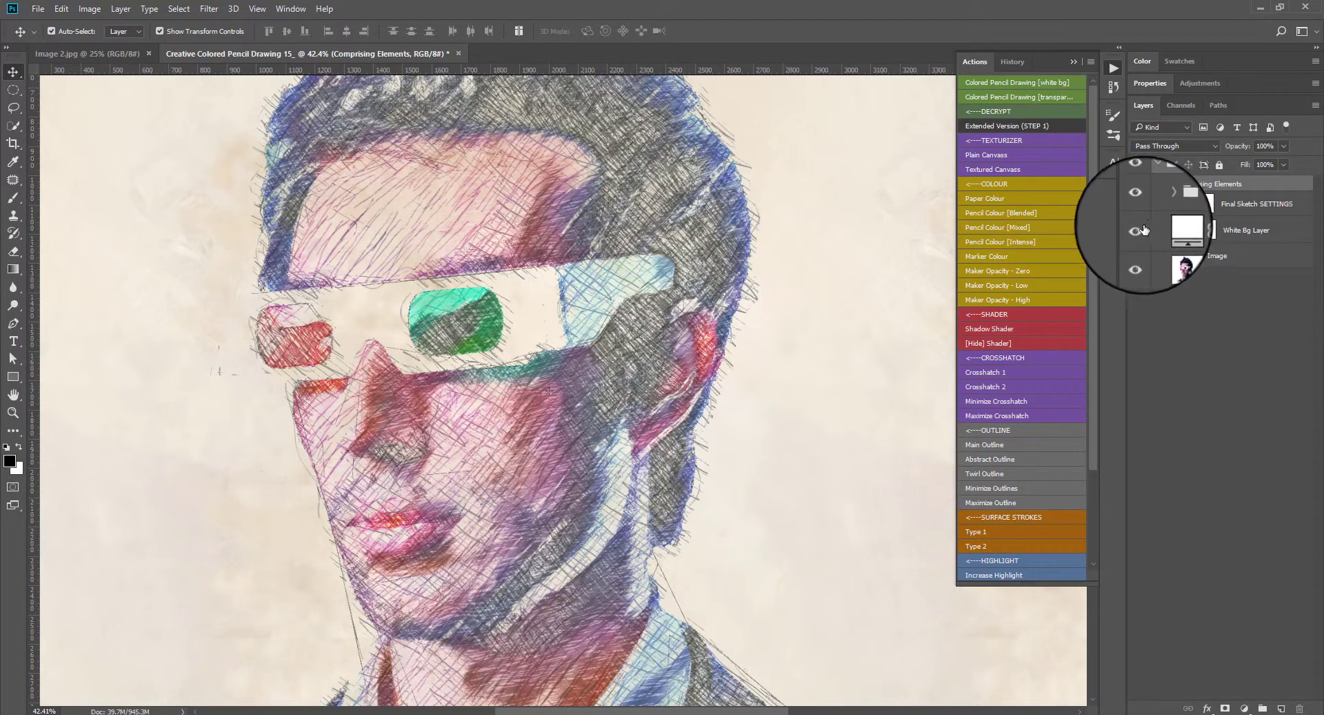
pyautogui.click(1138, 201)
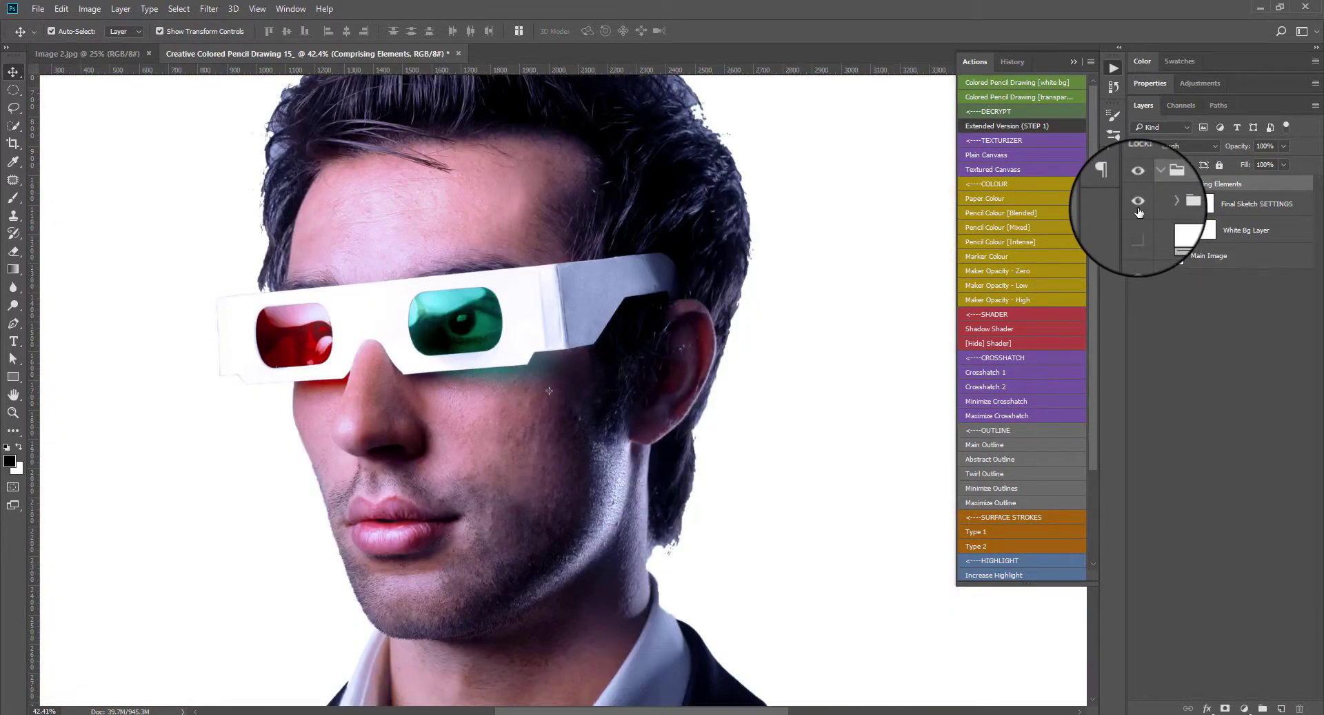
pyautogui.click(1139, 211)
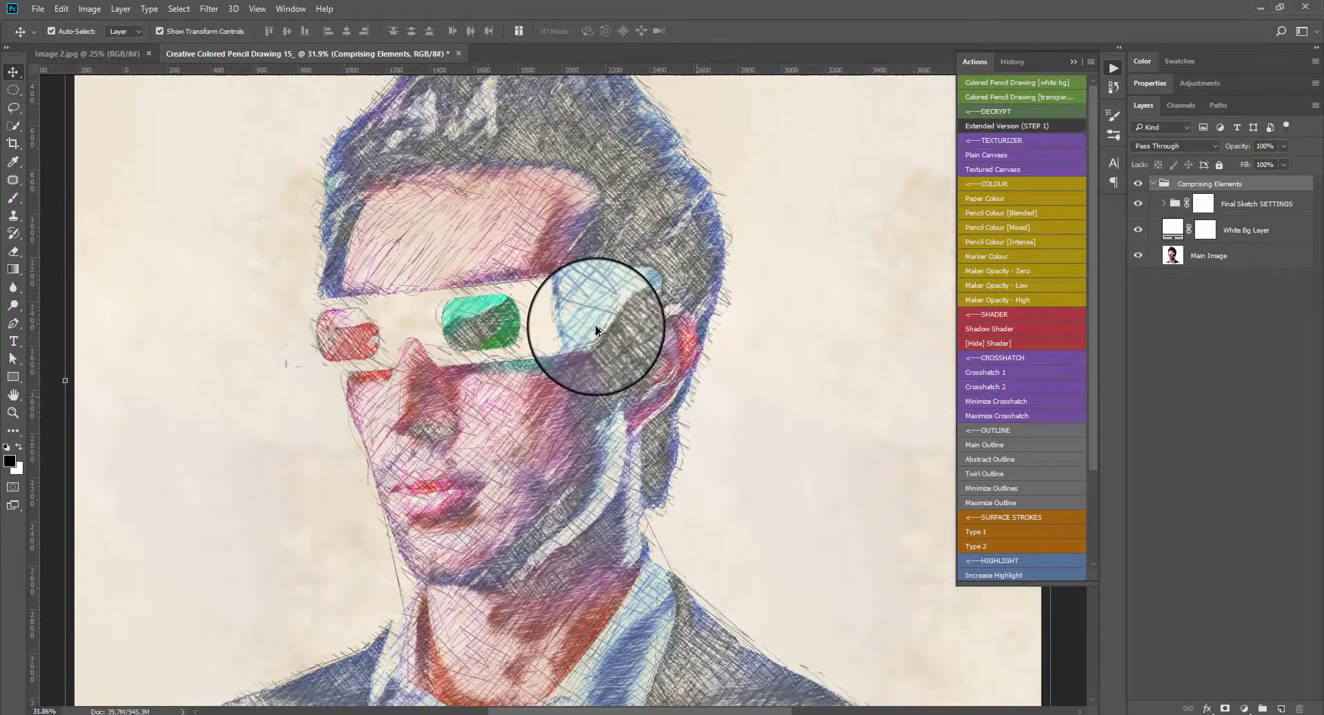
# Step: Try the Plain Canvass action on the drawing's background, and bring the paper texture back with the Textured Canvass action
pyautogui.scroll(-3, 575, 280)
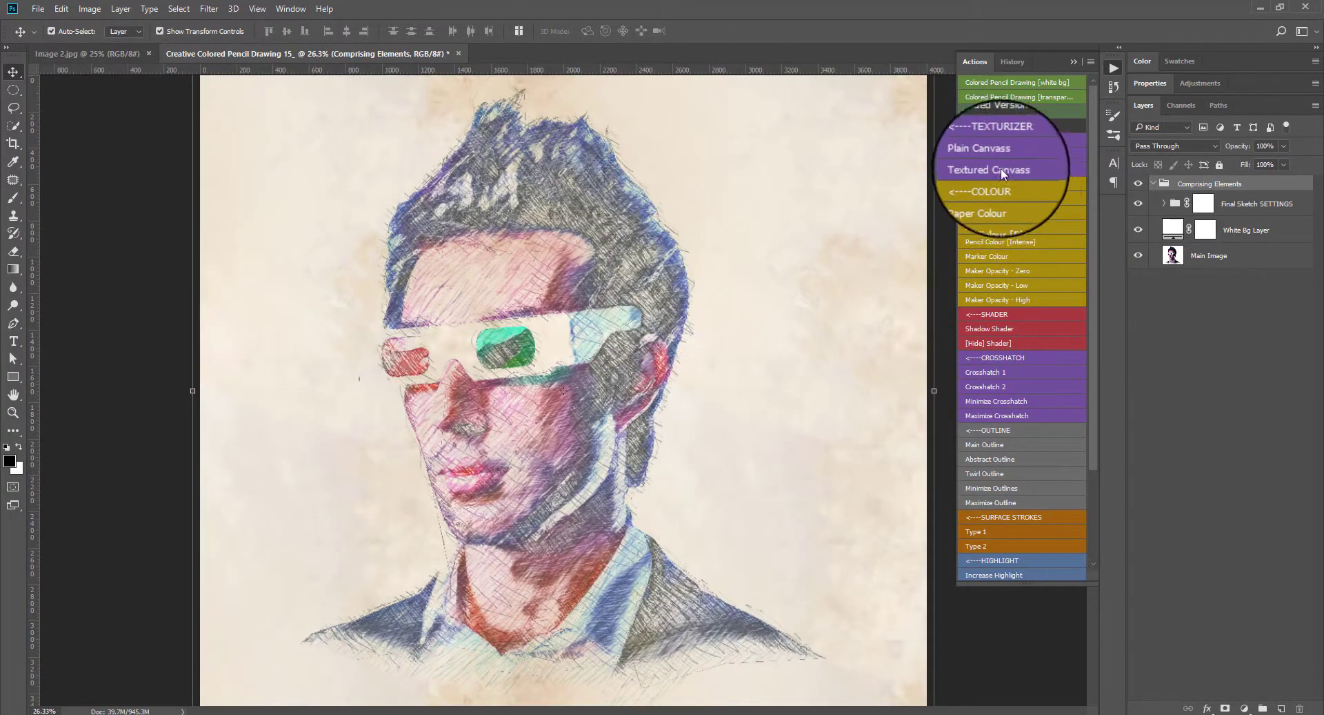
pyautogui.click(999, 156)
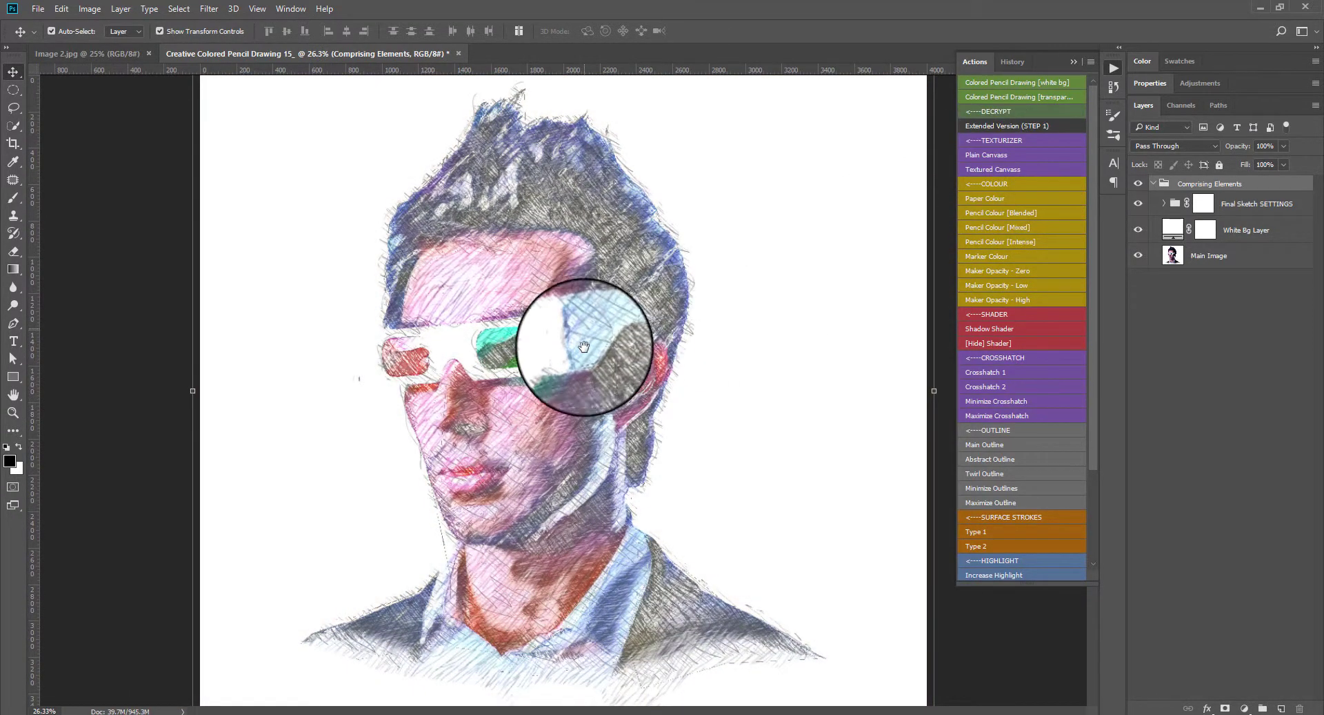
pyautogui.click(992, 173)
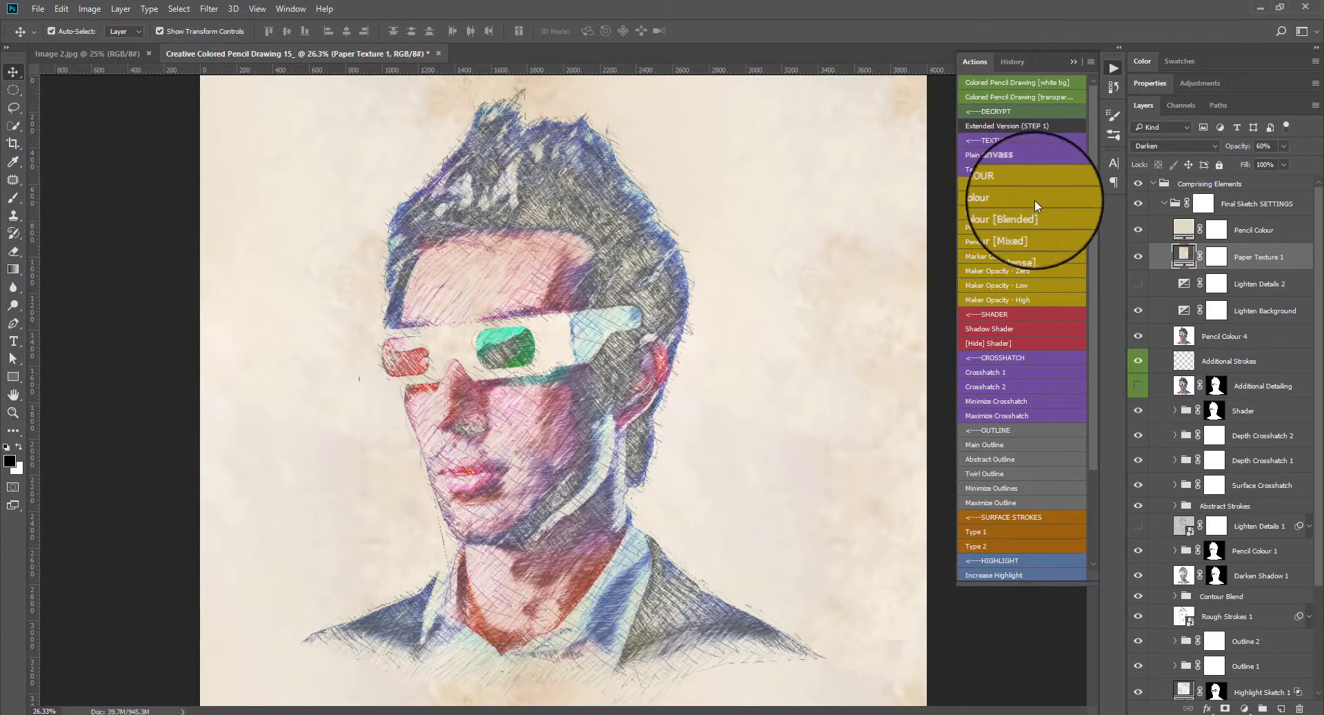
# Step: Try a muted green (#769d74) and a different hue for the paper tint with the Paper Colour action, without applying them
pyautogui.click(1073, 204)
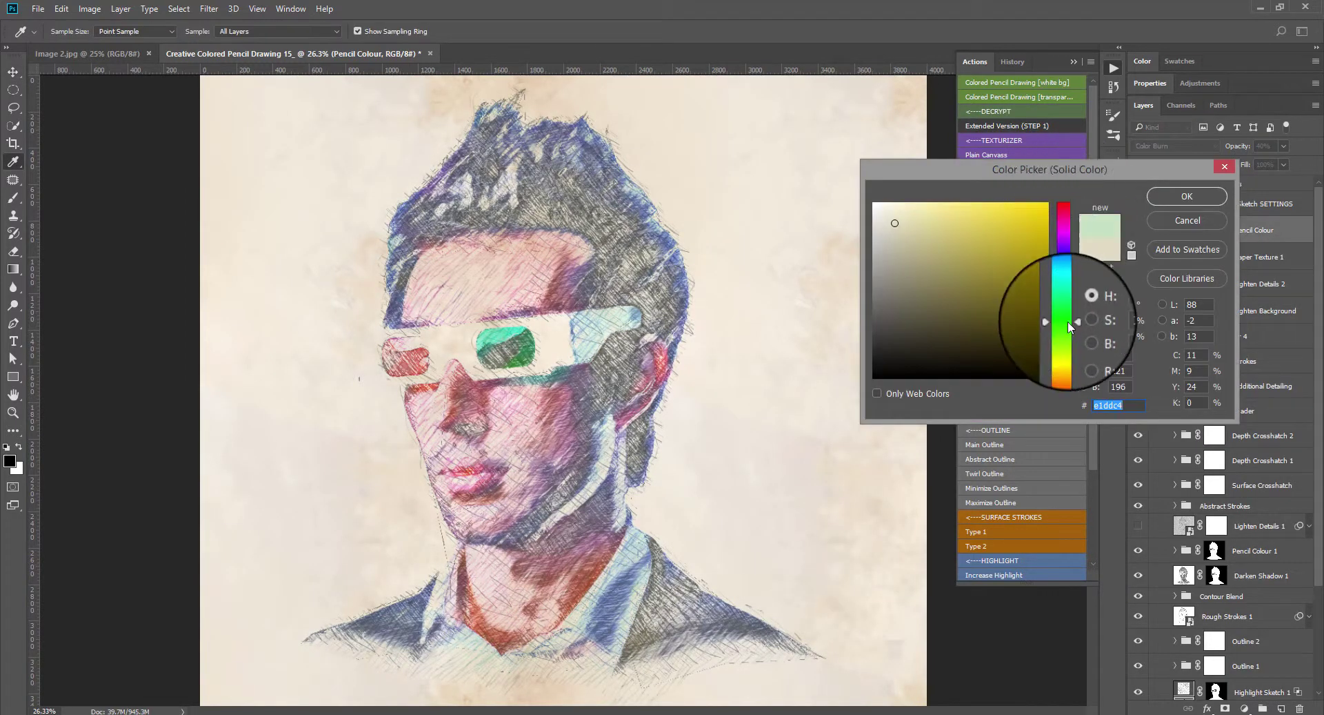
pyautogui.moveTo(1068, 348); pyautogui.dragTo(1068, 322)
pyautogui.moveTo(1017, 280)
pyautogui.mouseDown()
pyautogui.moveTo(934, 254)
pyautogui.moveTo(929, 231)
pyautogui.moveTo(955, 279)
pyautogui.moveTo(923, 283)
pyautogui.mouseUp()
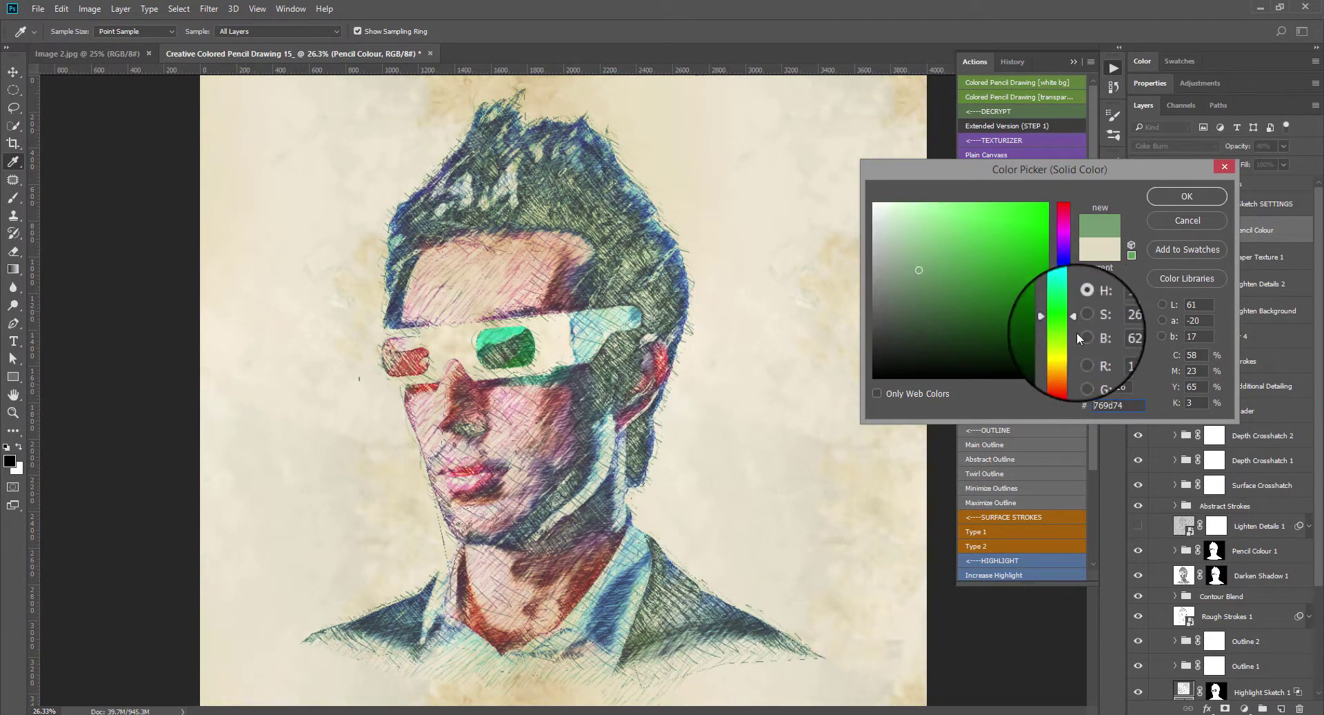
pyautogui.moveTo(1070, 256); pyautogui.dragTo(1070, 207)
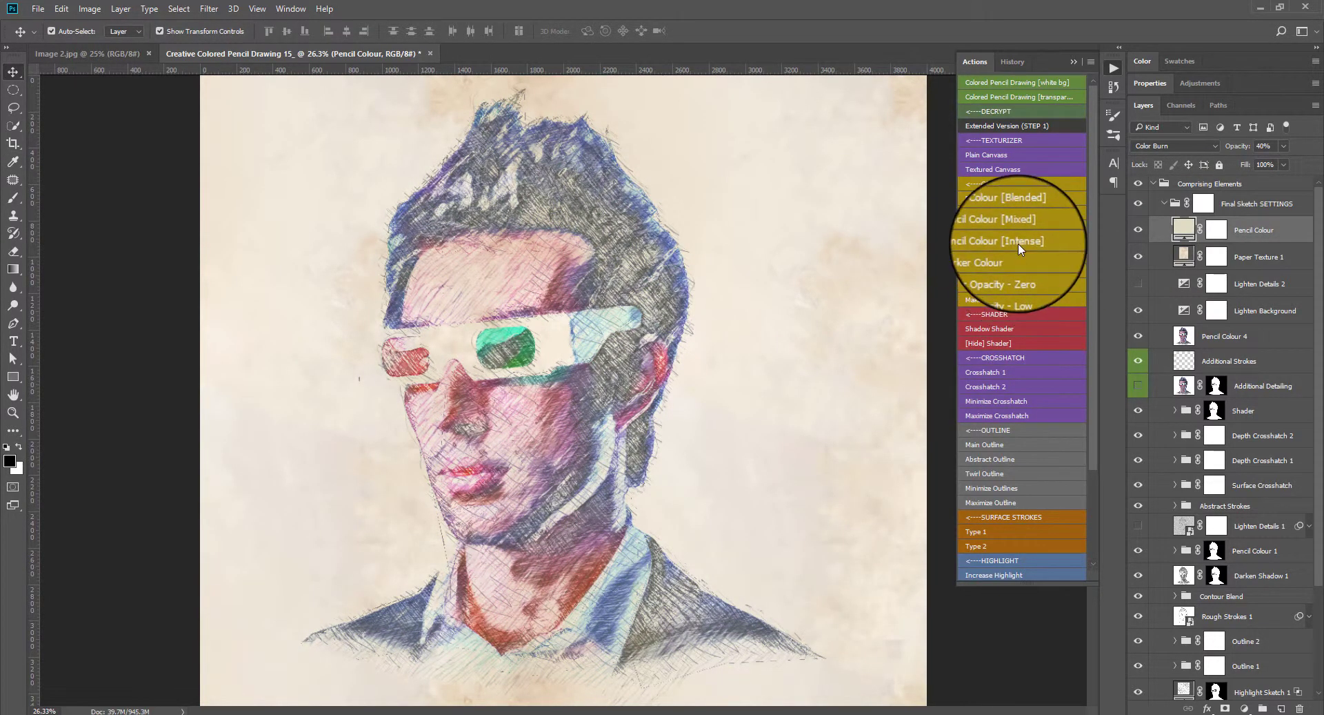
# Step: Shift the marker shading's hue to purple with the Marker Colour action, and compare Maker Opacity - High before applying Maker Opacity - Low
pyautogui.click(1014, 256)
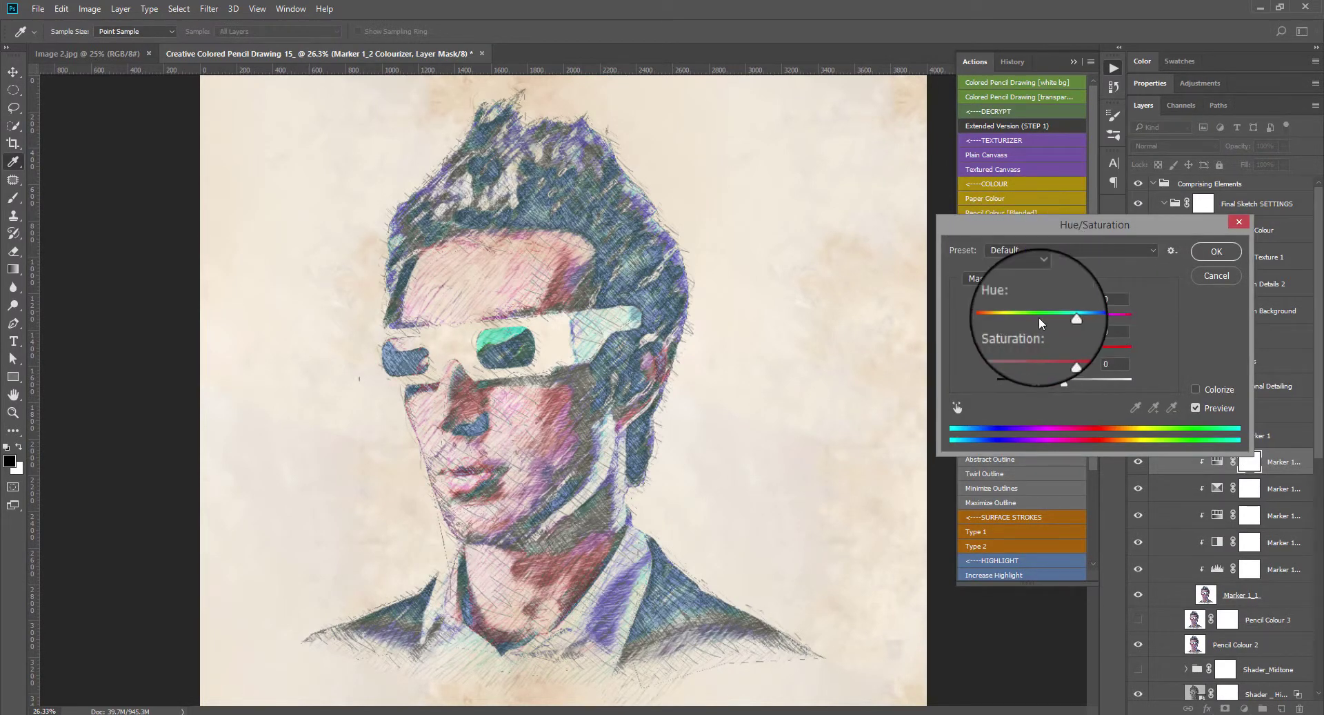
pyautogui.moveTo(1038, 317); pyautogui.dragTo(1086, 319)
pyautogui.click(1216, 251)
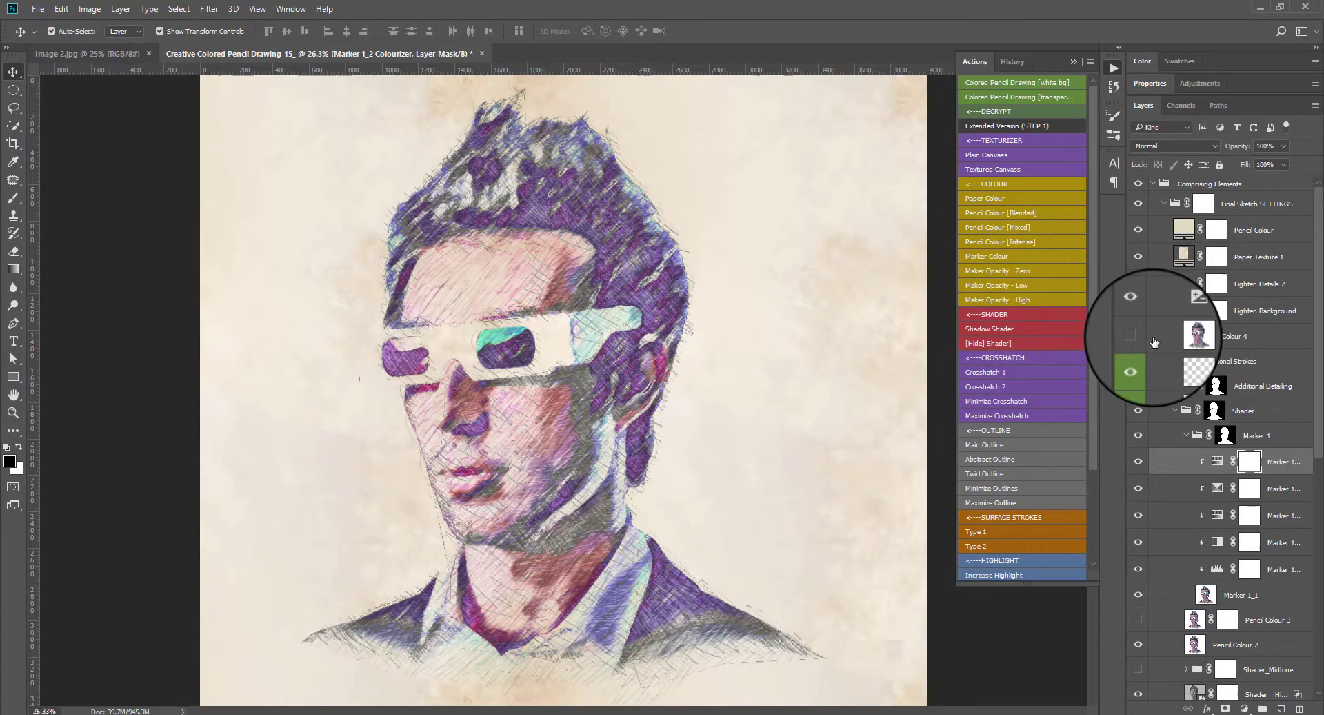
pyautogui.click(1037, 303)
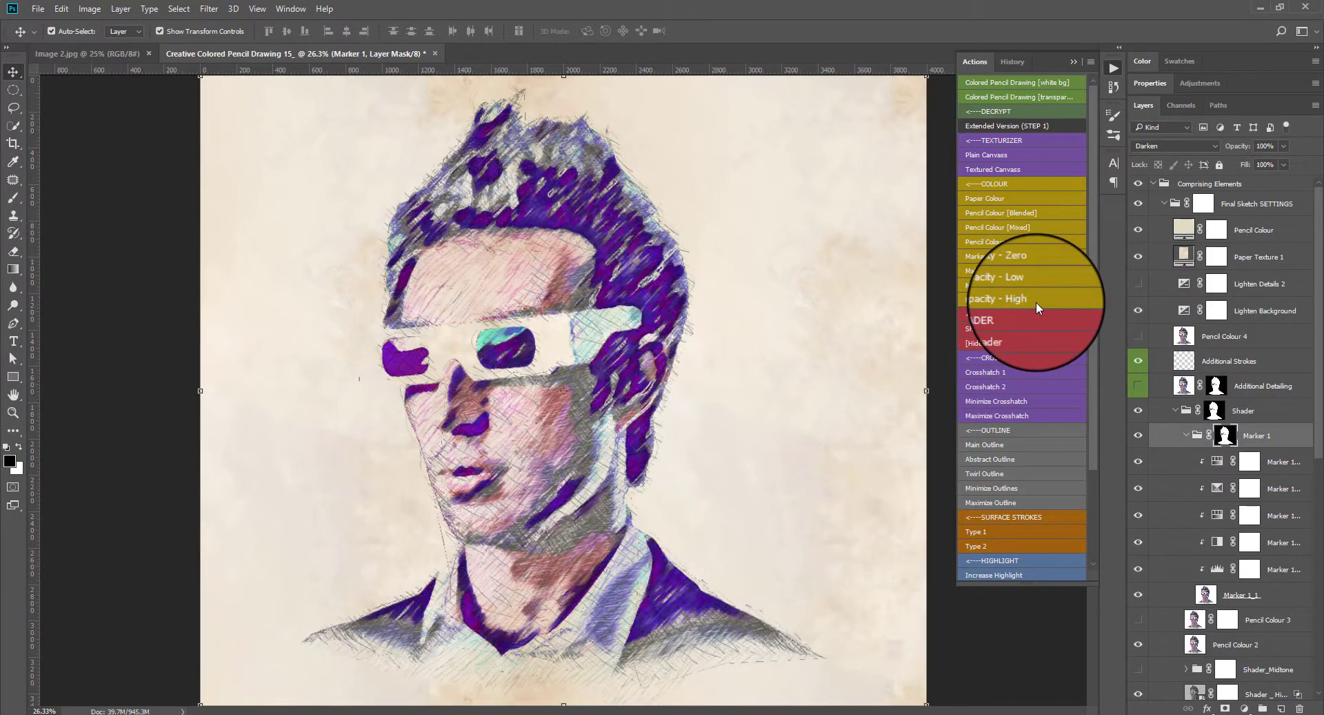
pyautogui.click(1031, 288)
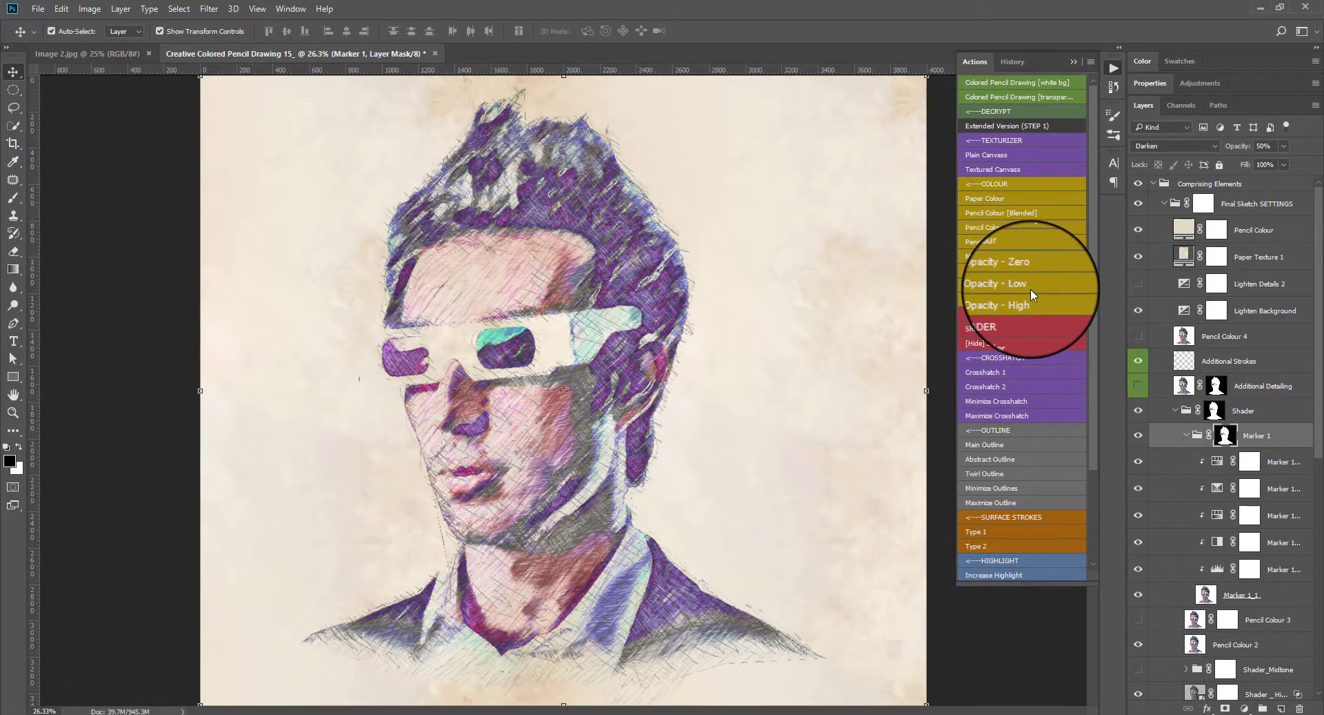
# Step: Try the Pencil Colour [Intense] action on the portrait, and switch to the Pencil Colour [Blended] variation
pyautogui.click(1020, 240)
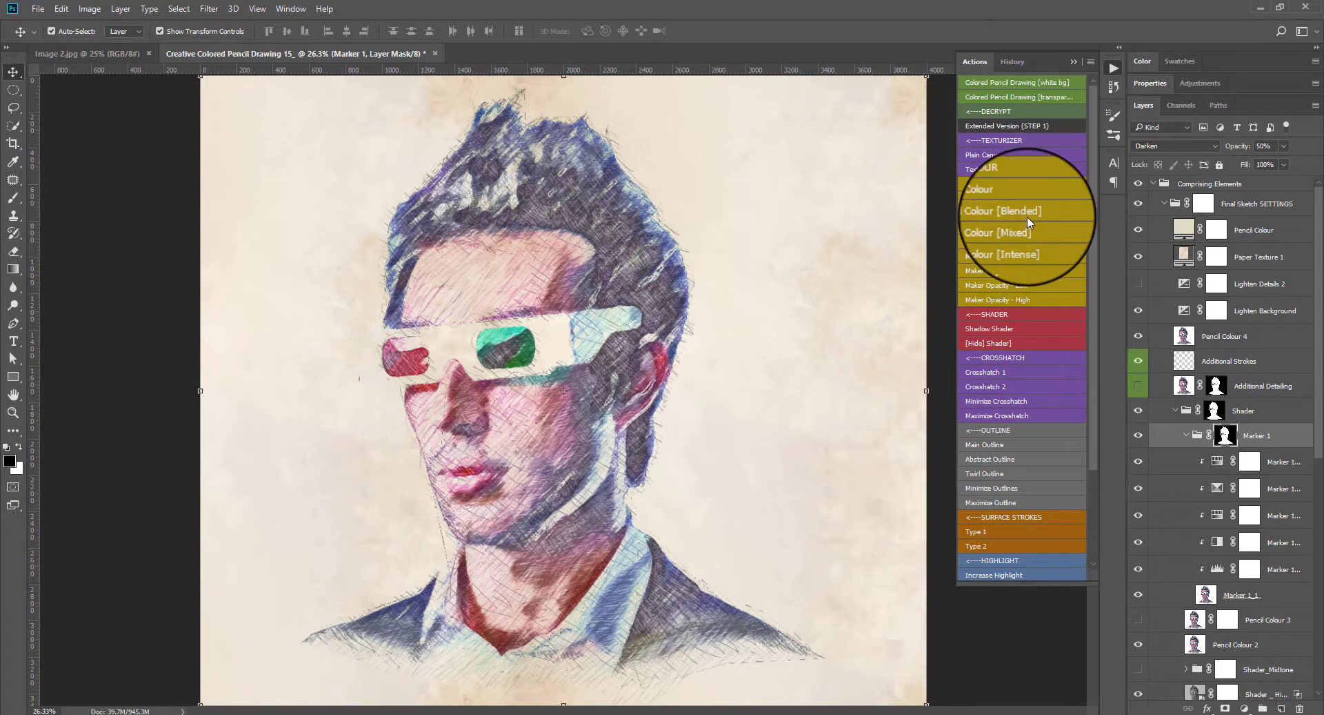
pyautogui.click(1027, 216)
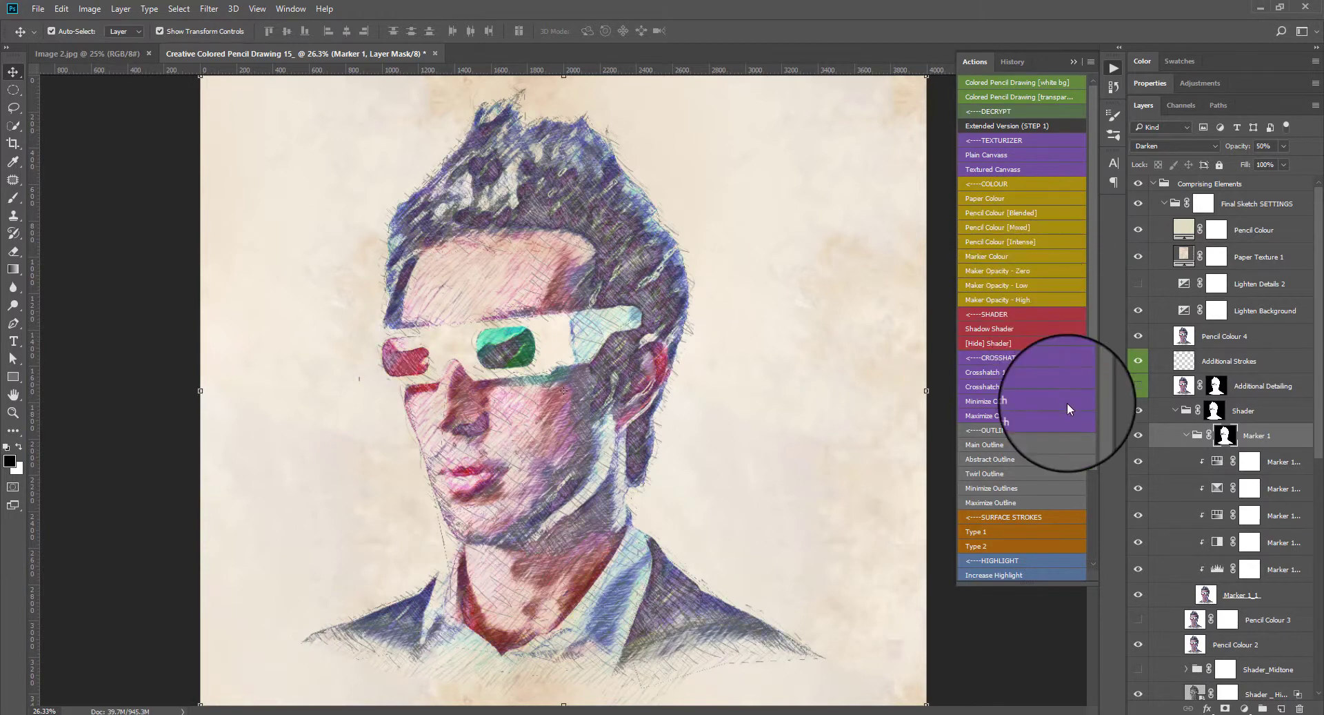
# Step: Hide the portrait's shading with the [Hide] Shader action, and bring it back with the Shadow Shader action
pyautogui.scroll(2, 686, 381)
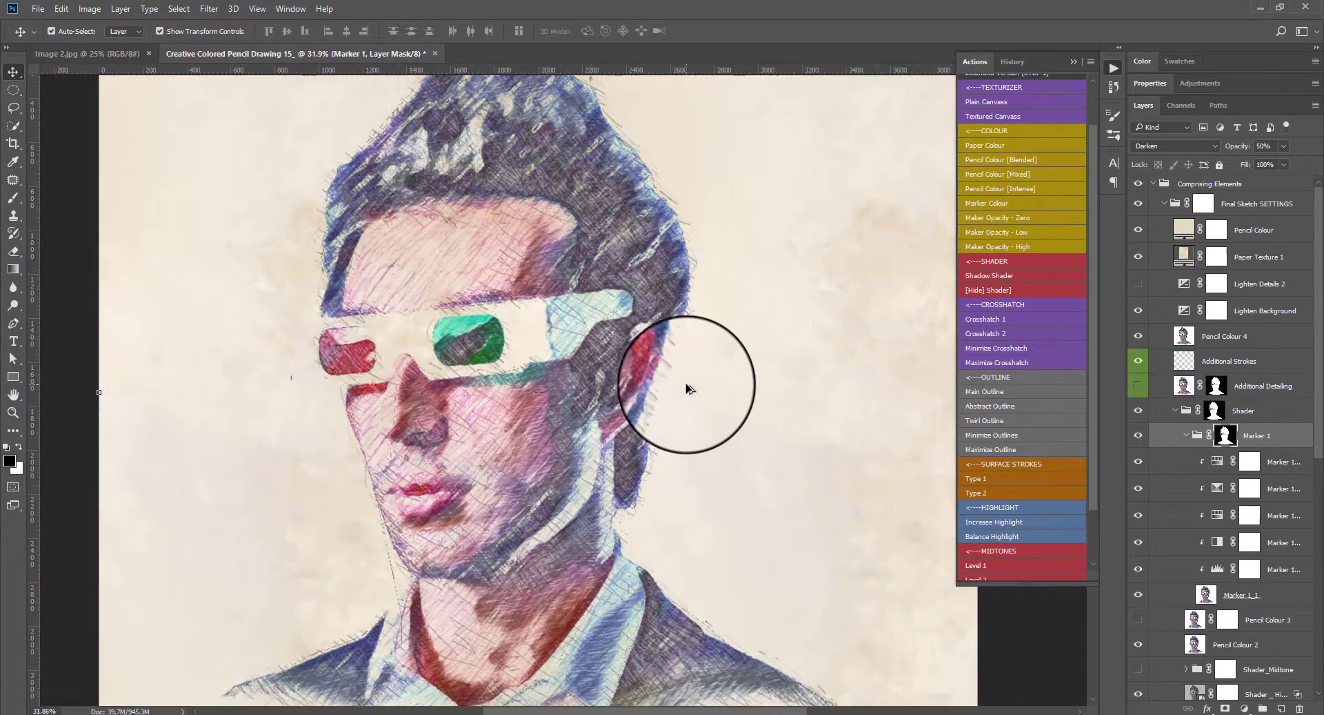
pyautogui.click(992, 288)
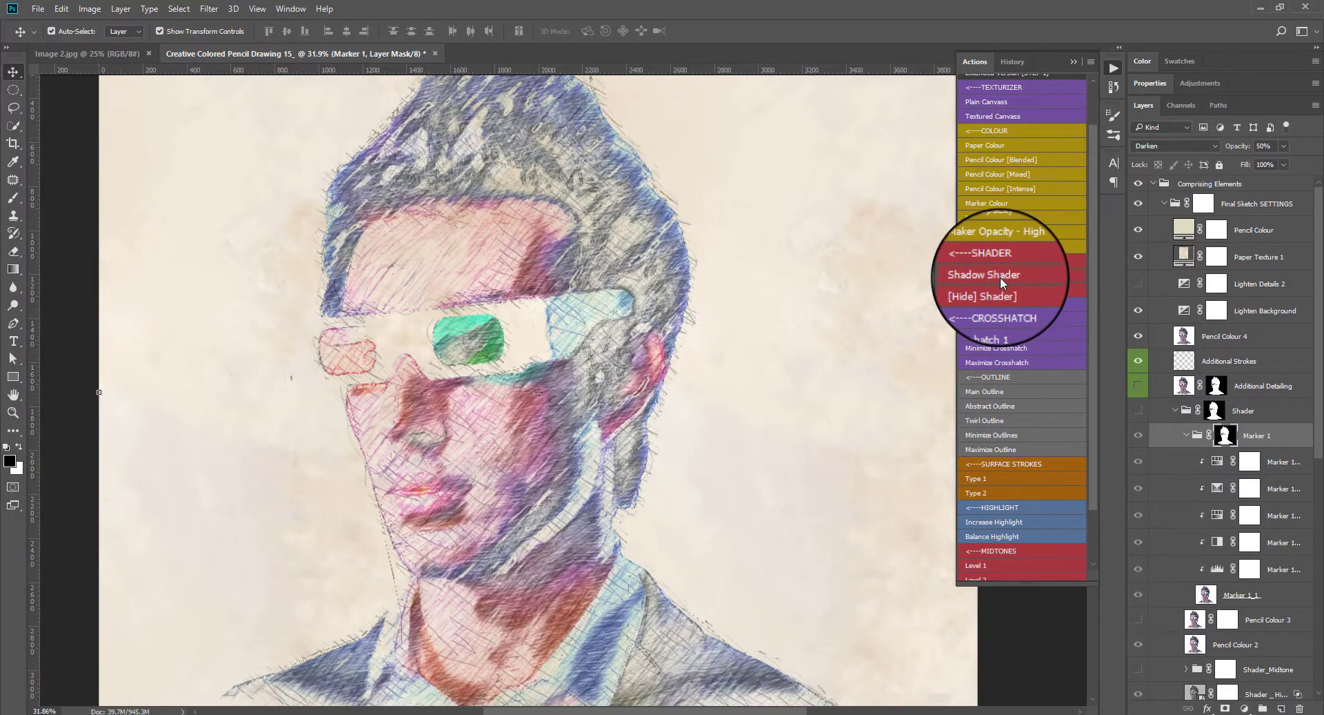
pyautogui.click(1000, 276)
pyautogui.click(245, 201)
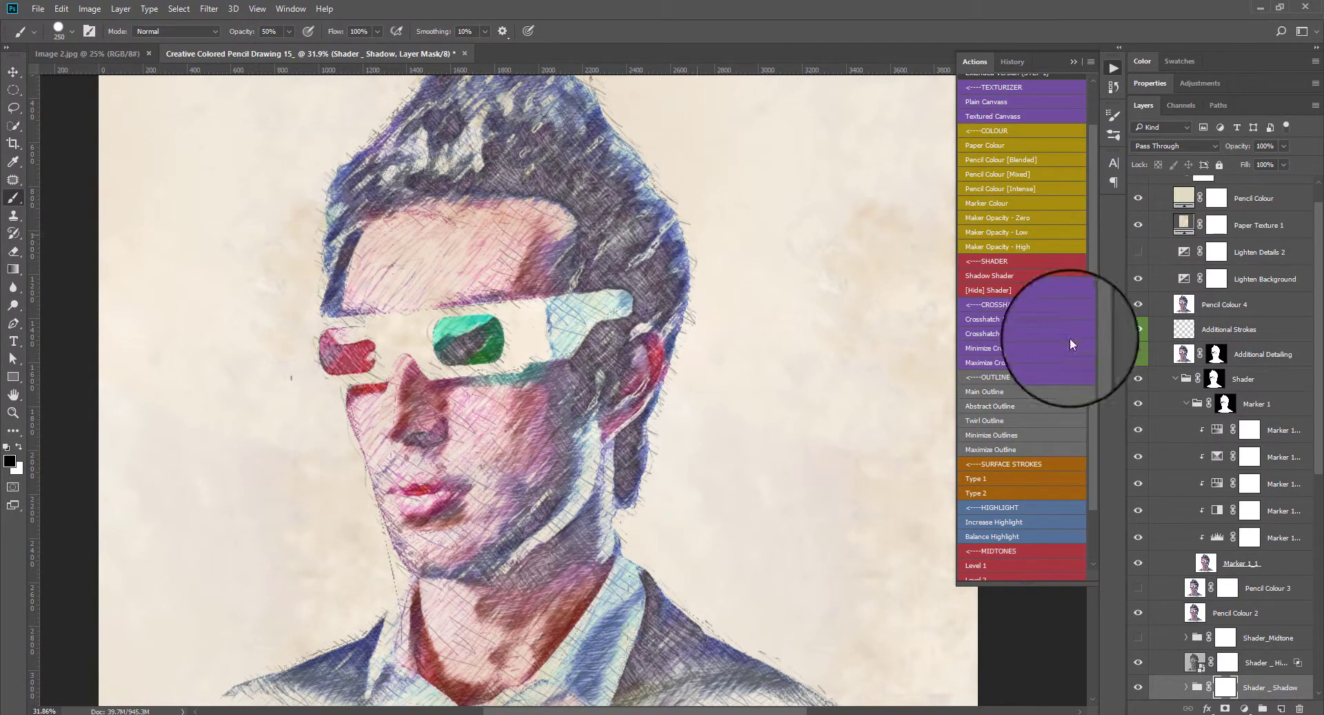
# Step: Run the Maximize Crosshatch action and examine the crosshatch strokes on the face
pyautogui.moveTo(1095, 394); pyautogui.dragTo(1091, 453)
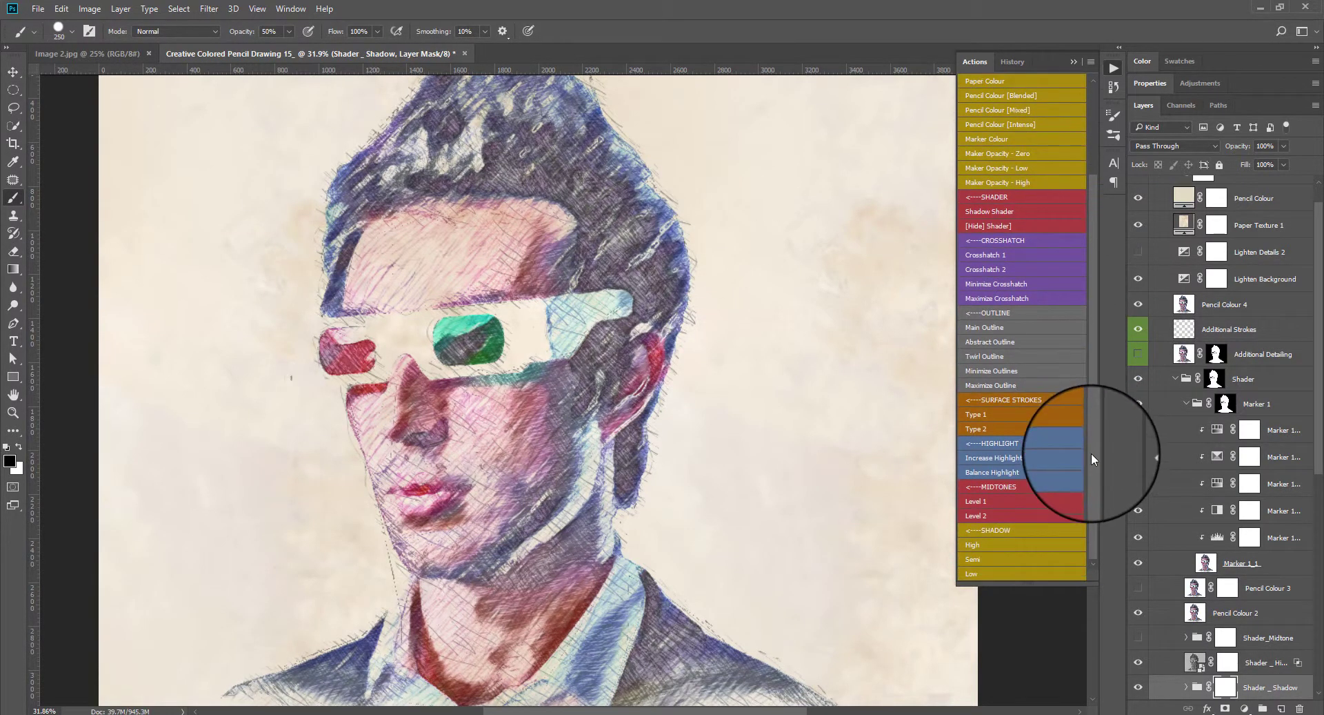
pyautogui.click(1002, 296)
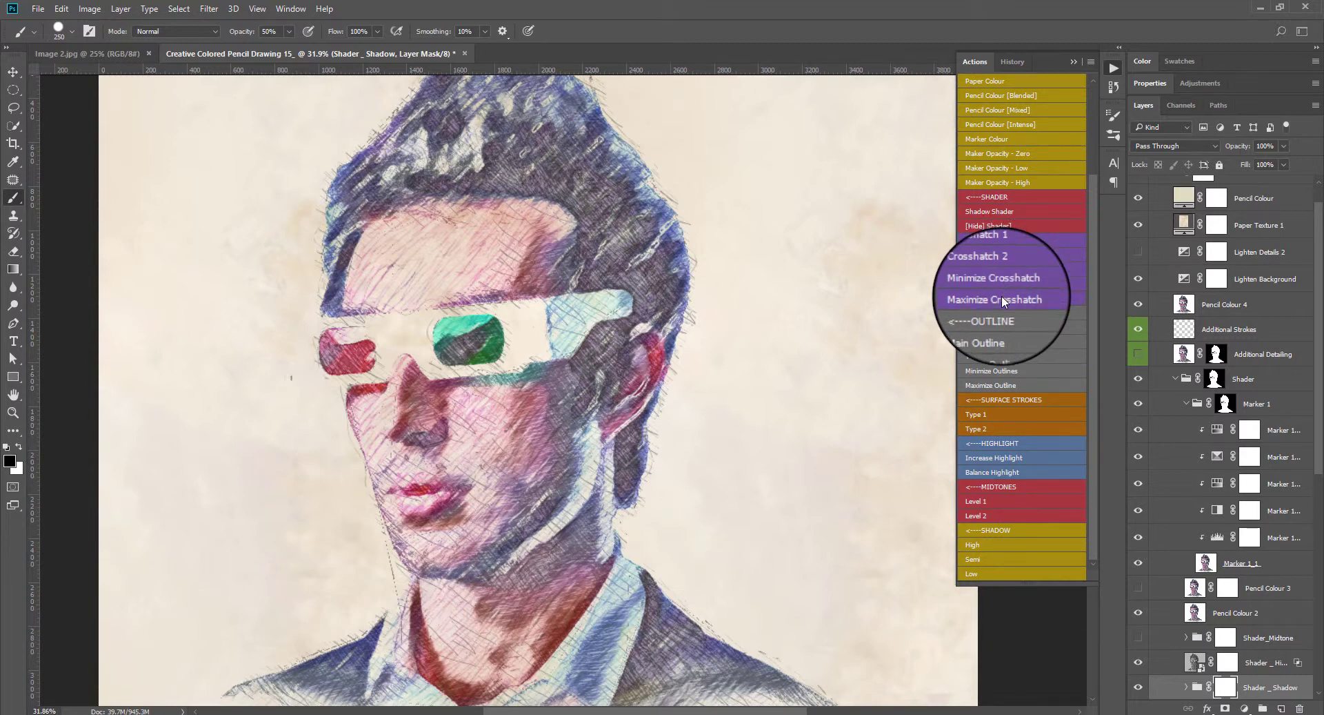
pyautogui.moveTo(473, 496); pyautogui.dragTo(491, 456)
pyautogui.scroll(3, 577, 464)
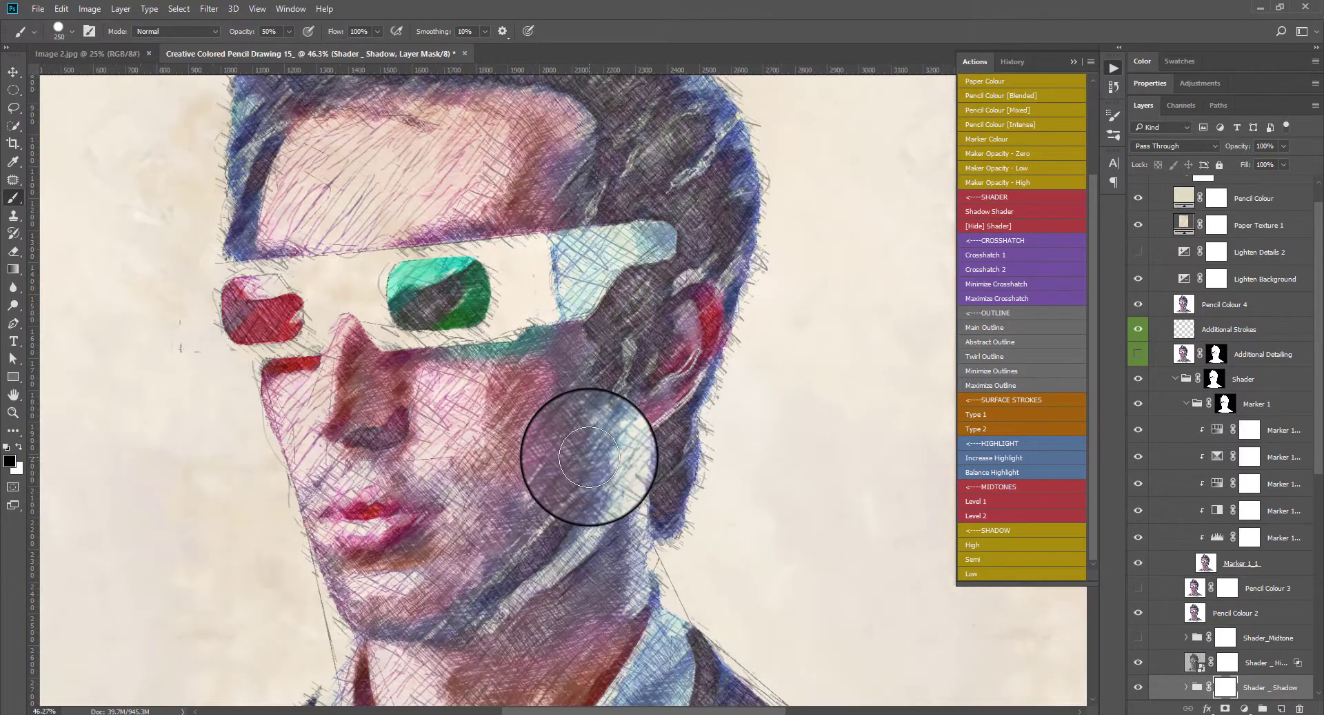
pyautogui.scroll(-2, 577, 464)
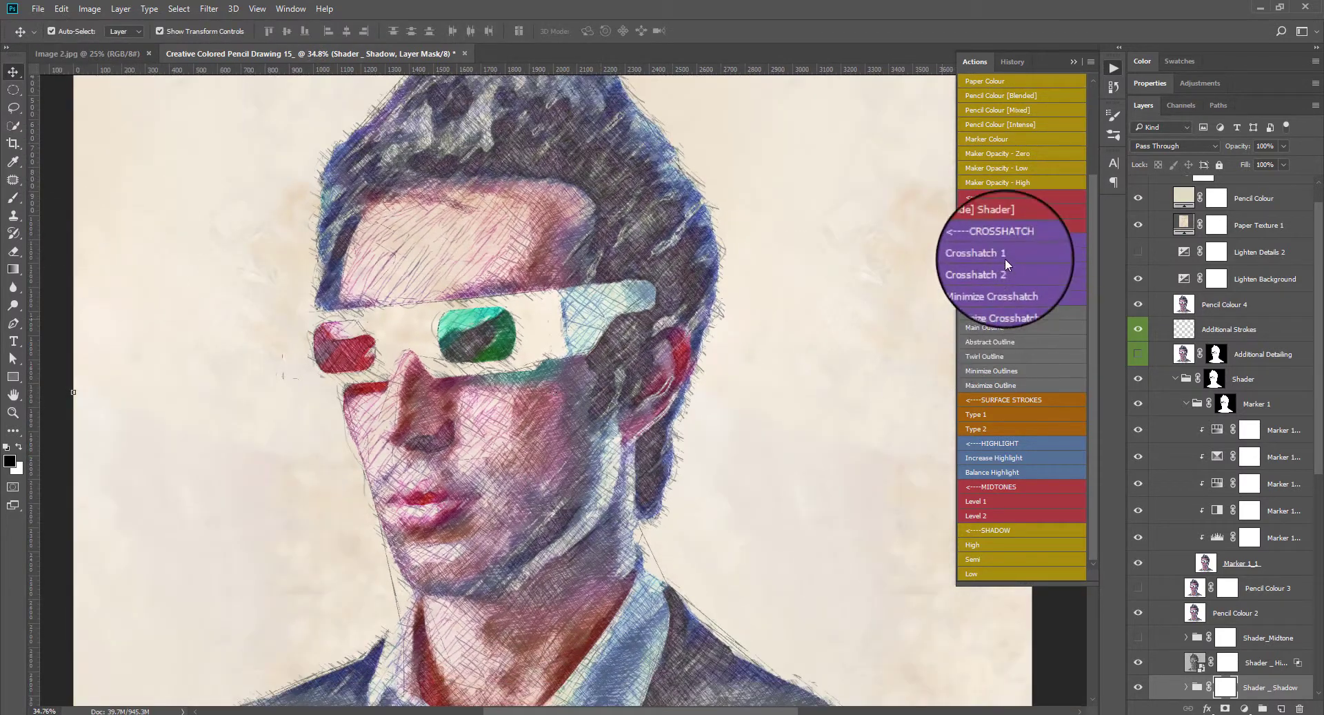
# Step: Run the Crosshatch 1 action on the portrait with a threshold level of 187
pyautogui.click(1005, 255)
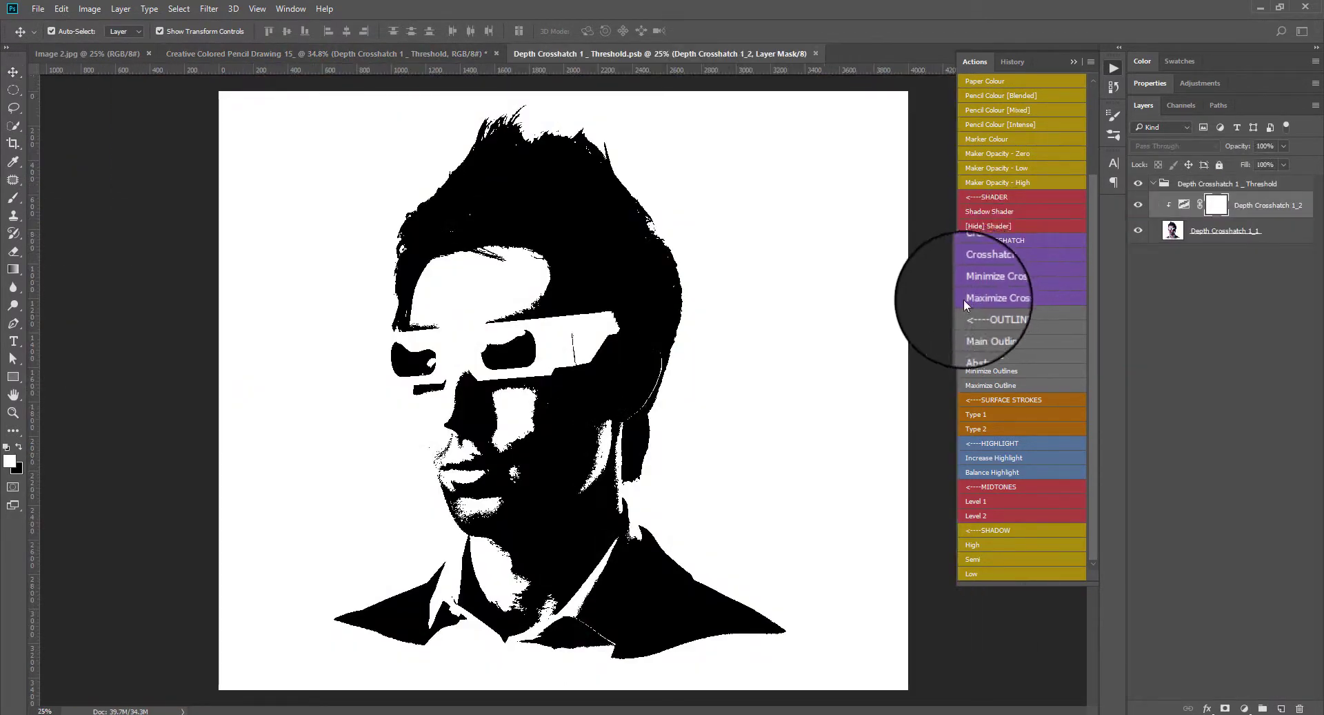
pyautogui.moveTo(1052, 337); pyautogui.dragTo(1078, 338)
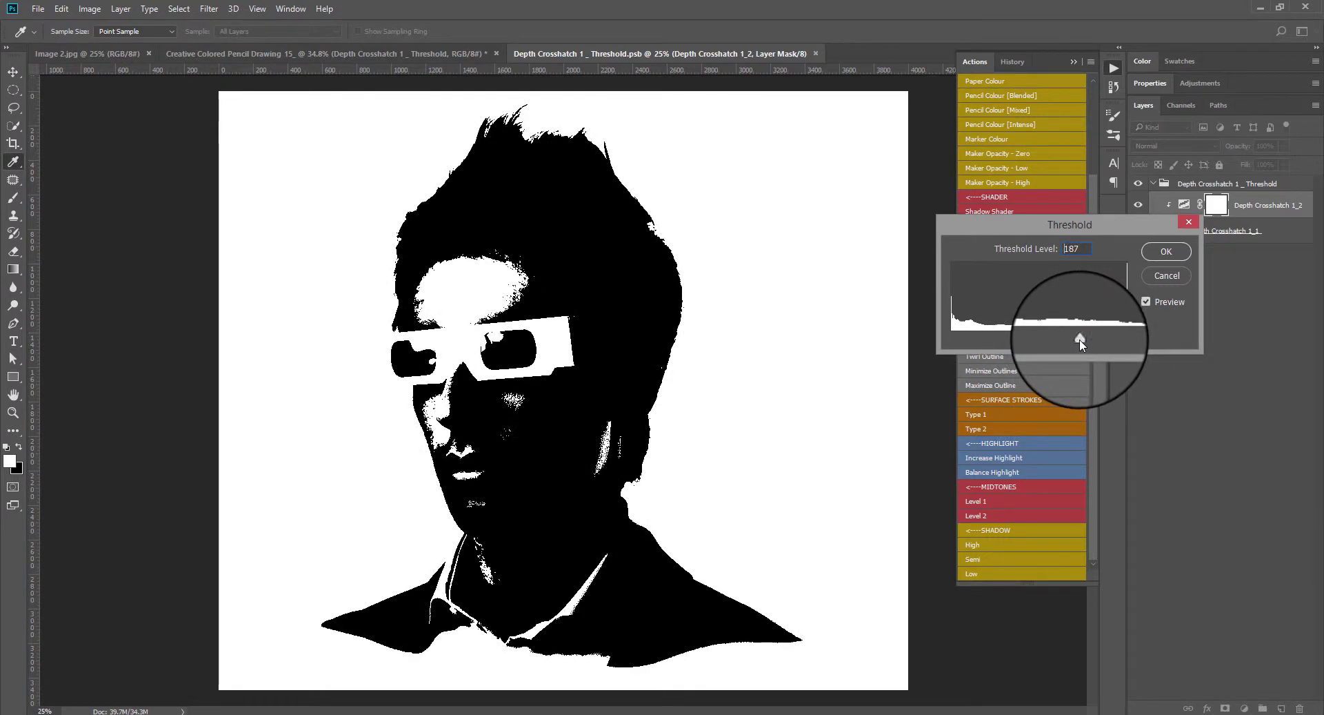
pyautogui.click(1166, 252)
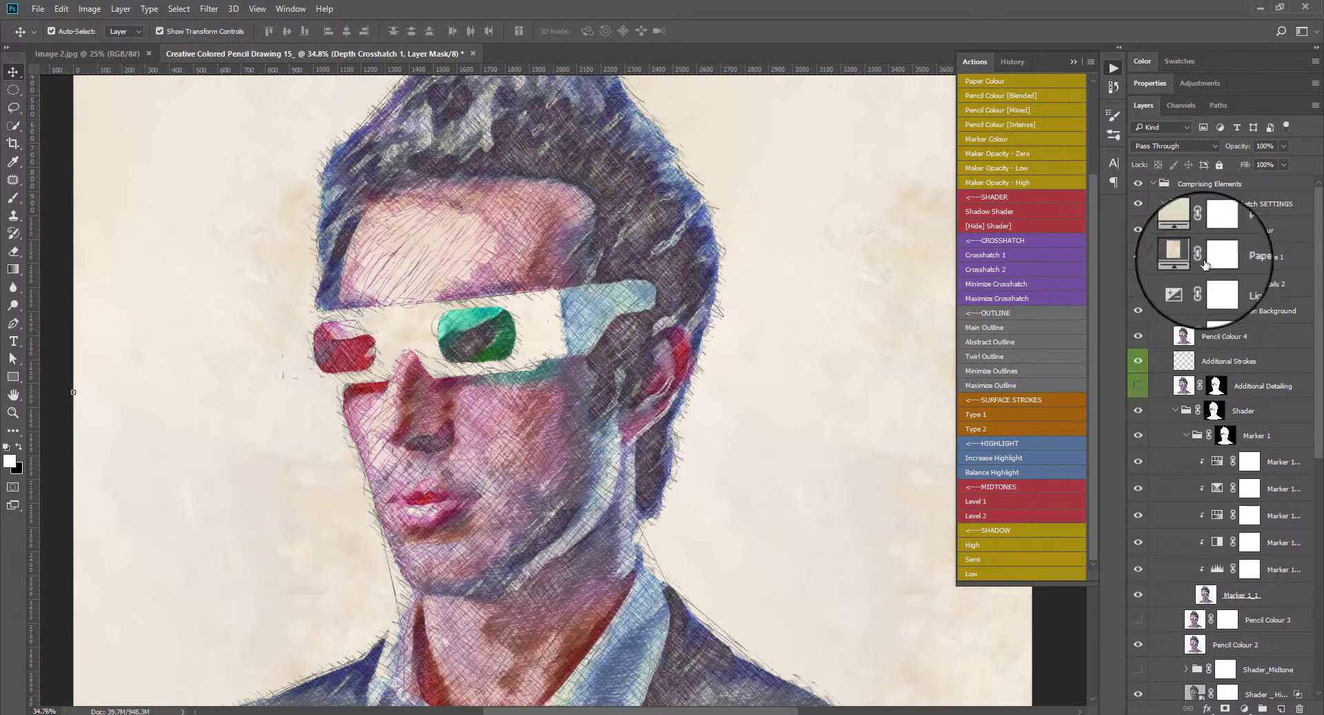
# Step: Collapse the sketch's layer groups, then hide and reshow the Final Sketch SETTINGS group to compare the drawing with the original photo
pyautogui.click(1153, 184)
pyautogui.click(1152, 184)
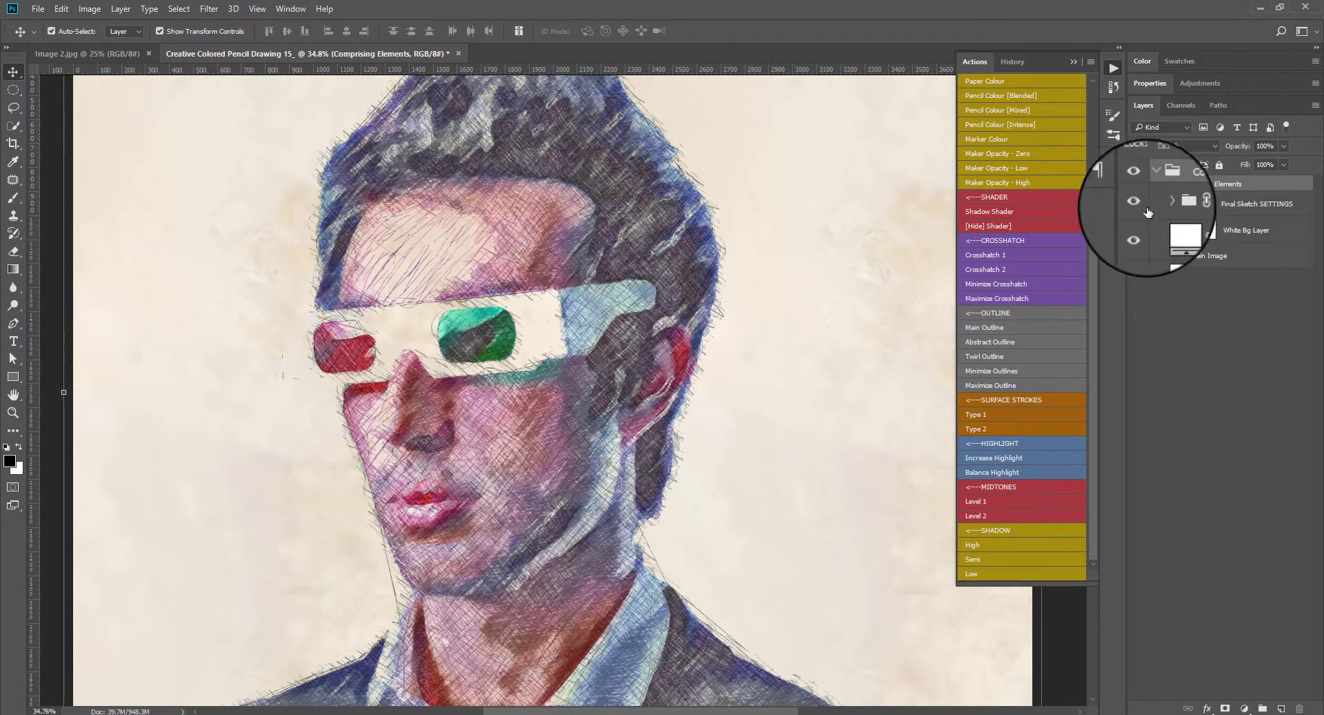
pyautogui.click(1138, 206)
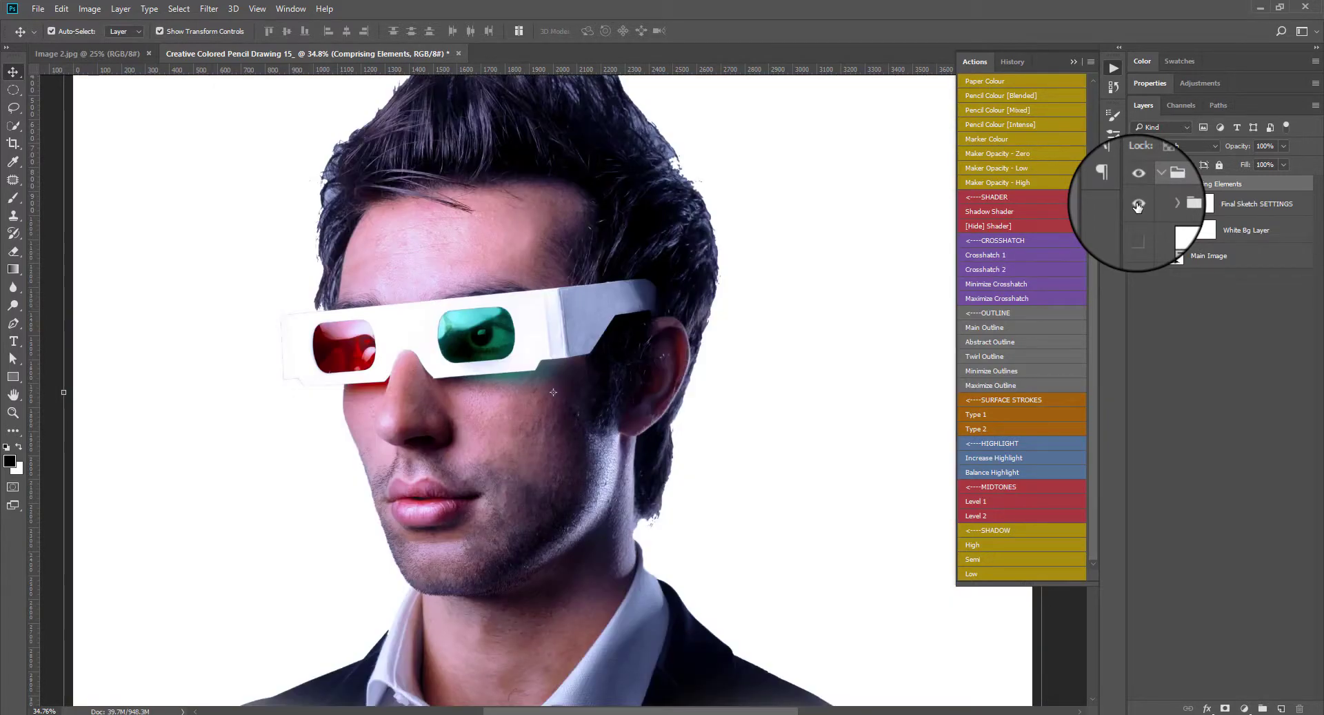
pyautogui.click(1138, 206)
# Step: Examine the crosshatch strokes up close on the collar, jacket, glasses and forehead, then view the whole portrait
pyautogui.moveTo(503, 230)
pyautogui.mouseDown()
pyautogui.moveTo(541, 363)
pyautogui.moveTo(559, 343)
pyautogui.moveTo(589, 343)
pyautogui.moveTo(523, 347)
pyautogui.moveTo(563, 380)
pyautogui.moveTo(621, 384)
pyautogui.moveTo(541, 370)
pyautogui.mouseUp()
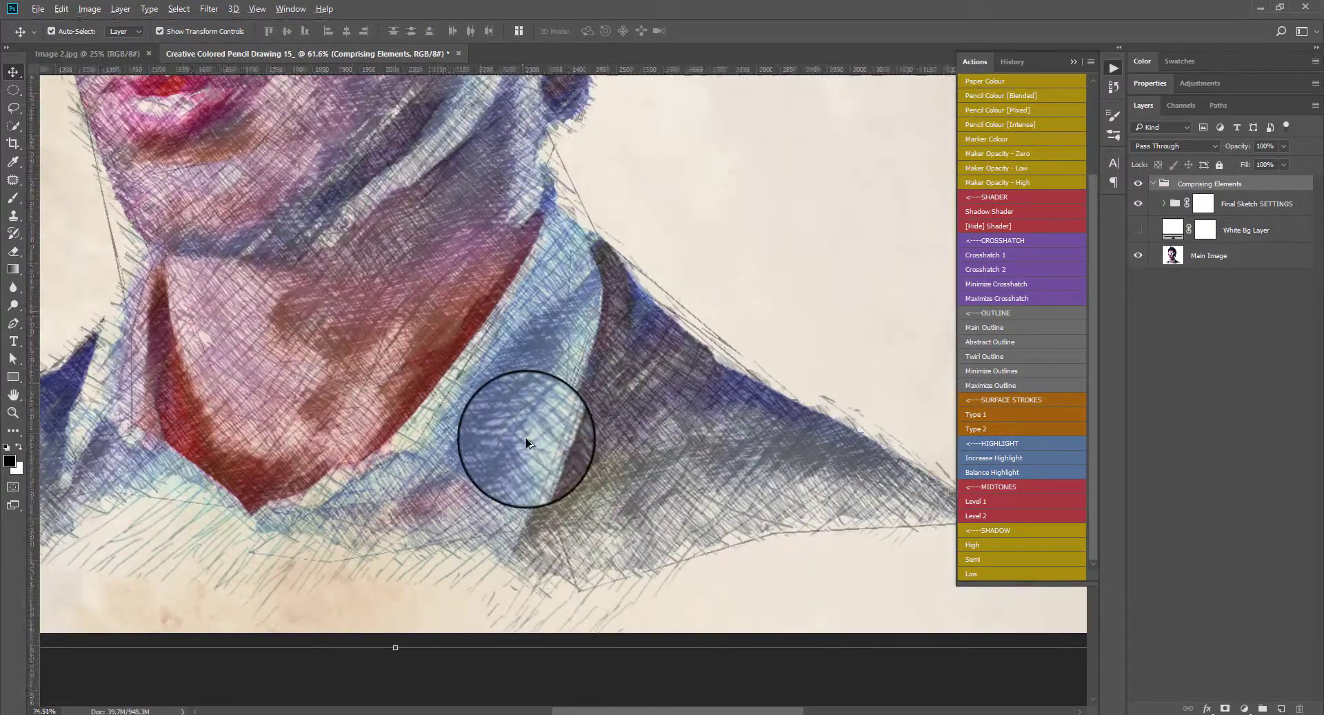
pyautogui.moveTo(526, 443)
pyautogui.mouseDown()
pyautogui.moveTo(582, 375)
pyautogui.moveTo(725, 390)
pyautogui.moveTo(681, 413)
pyautogui.moveTo(550, 361)
pyautogui.moveTo(458, 384)
pyautogui.moveTo(420, 343)
pyautogui.moveTo(499, 360)
pyautogui.moveTo(508, 458)
pyautogui.moveTo(573, 389)
pyautogui.mouseUp()
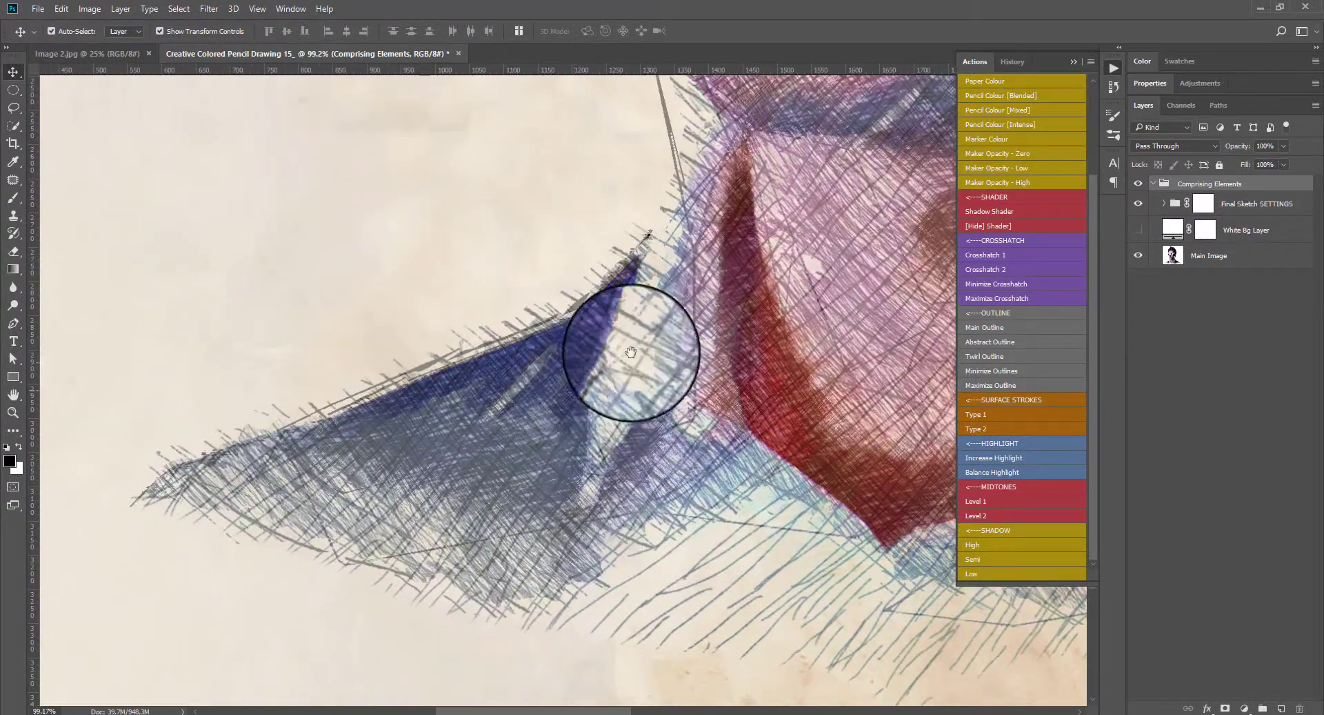
pyautogui.moveTo(632, 352); pyautogui.dragTo(562, 408)
pyautogui.moveTo(685, 361); pyautogui.dragTo(562, 338)
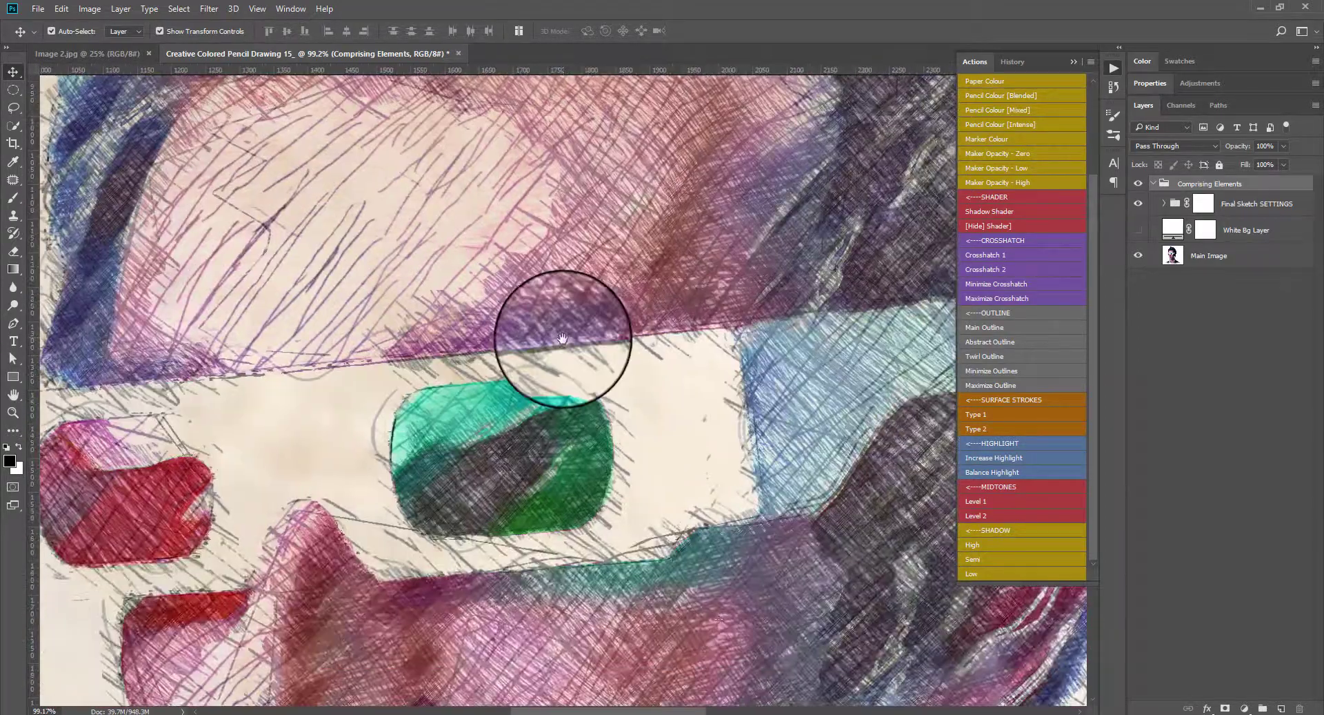
pyautogui.scroll(-2, 562, 338)
pyautogui.scroll(-2, 607, 383)
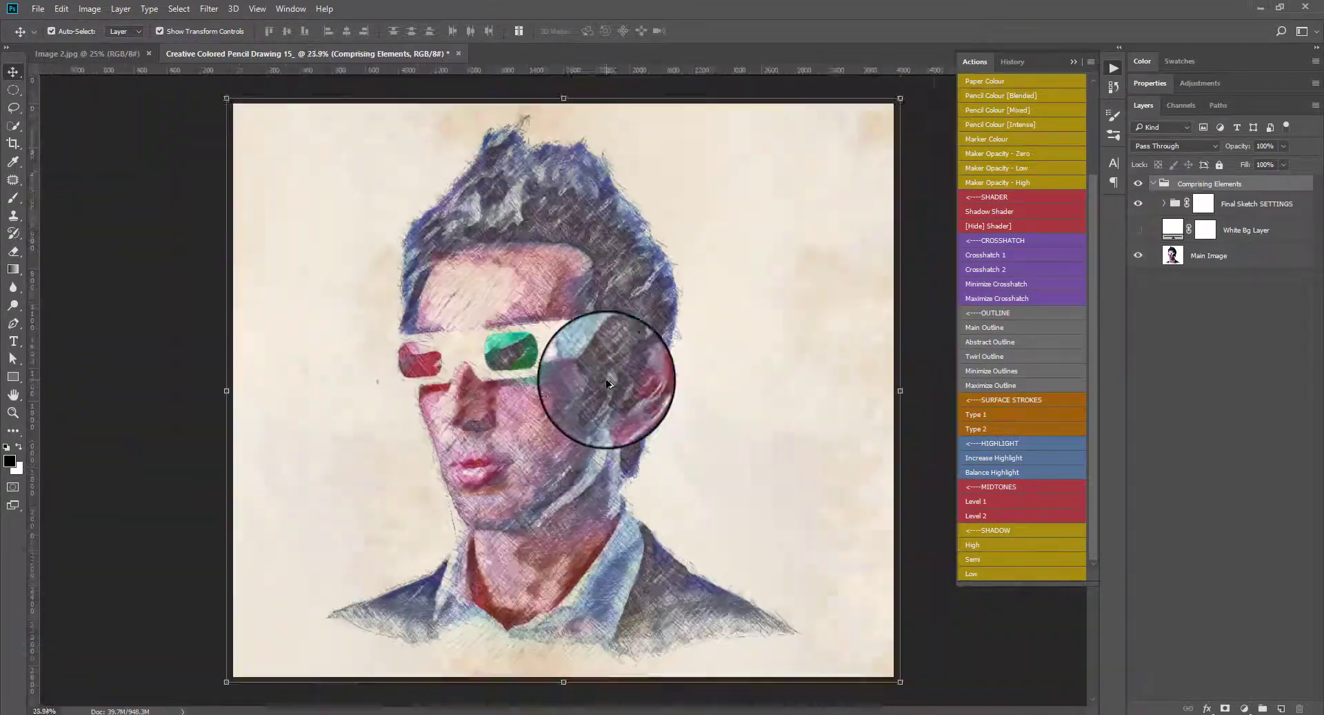